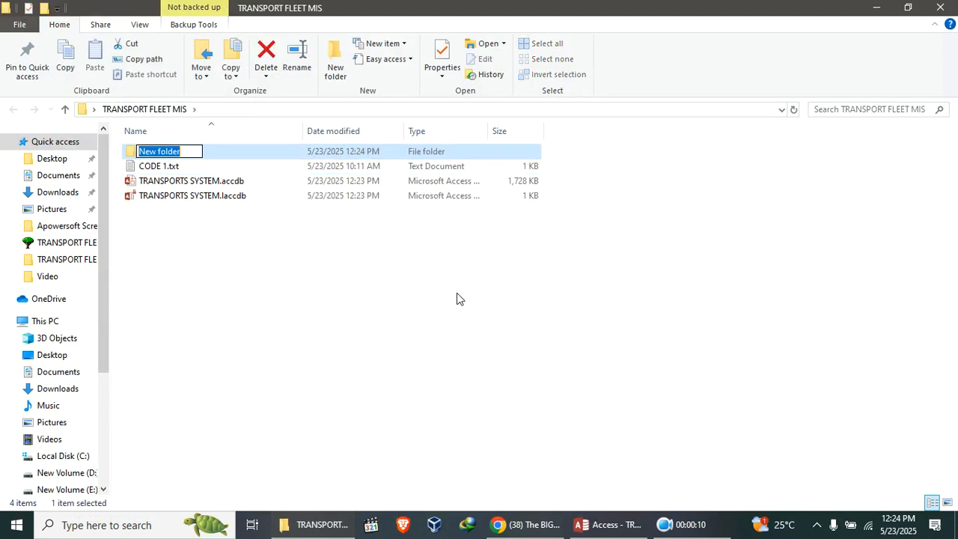
Name the new folder fleet management system.
type("f")
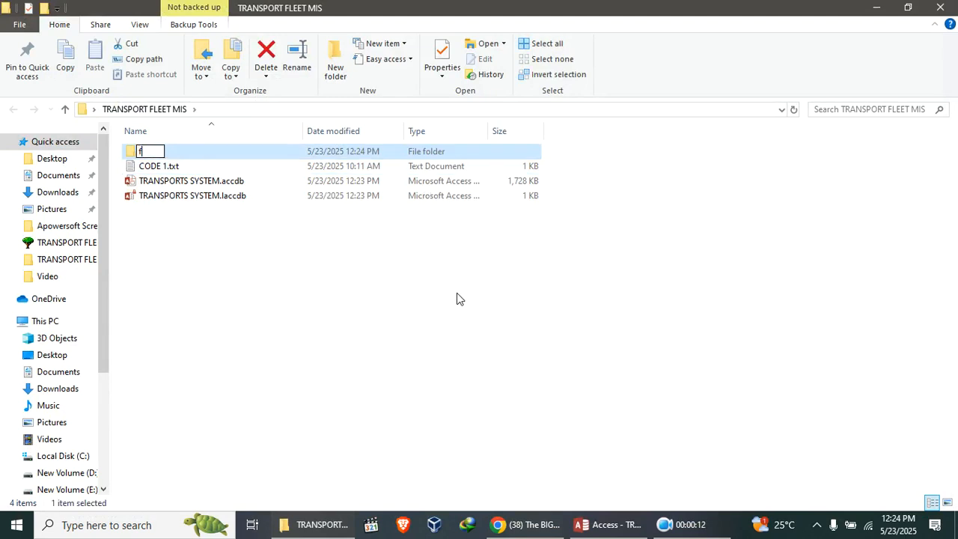
type("leet management system")
key("Return")
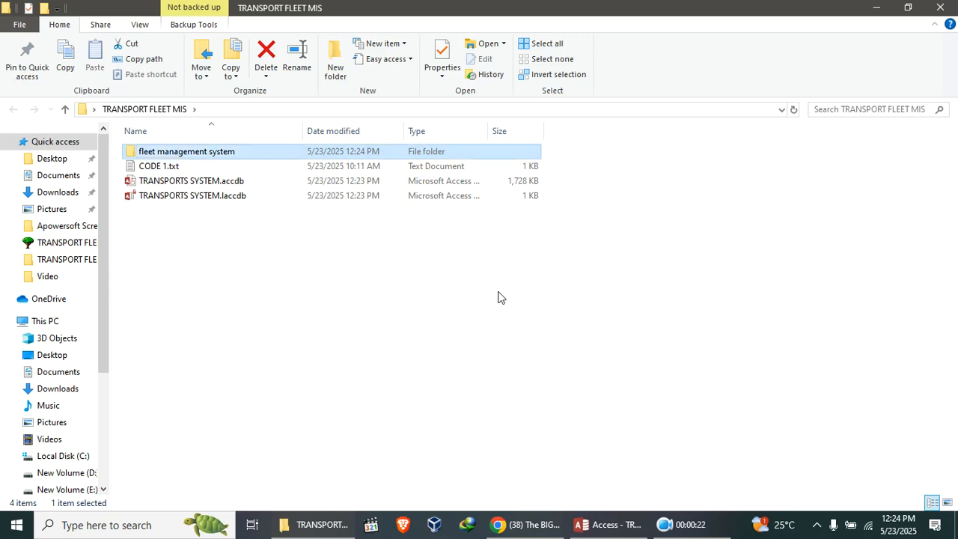
Open the fleet management system folder and create a new Microsoft Access Database file in it.
double_click(222, 154)
right_click(230, 217)
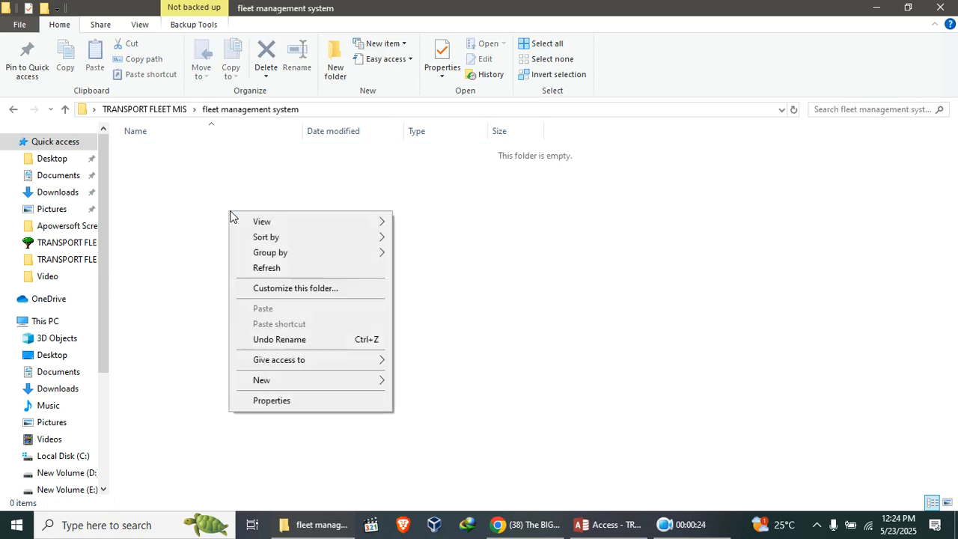
mouse_move(300, 381)
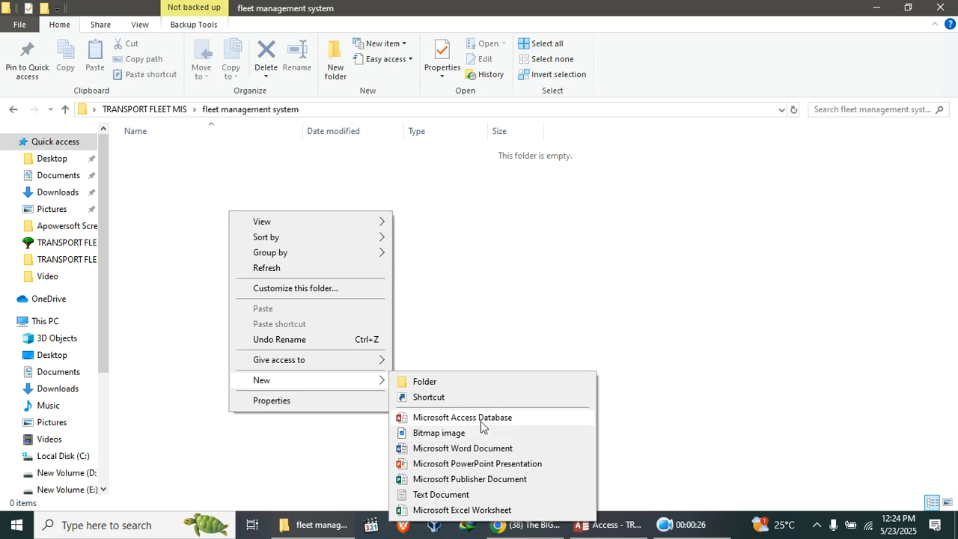
left_click(482, 419)
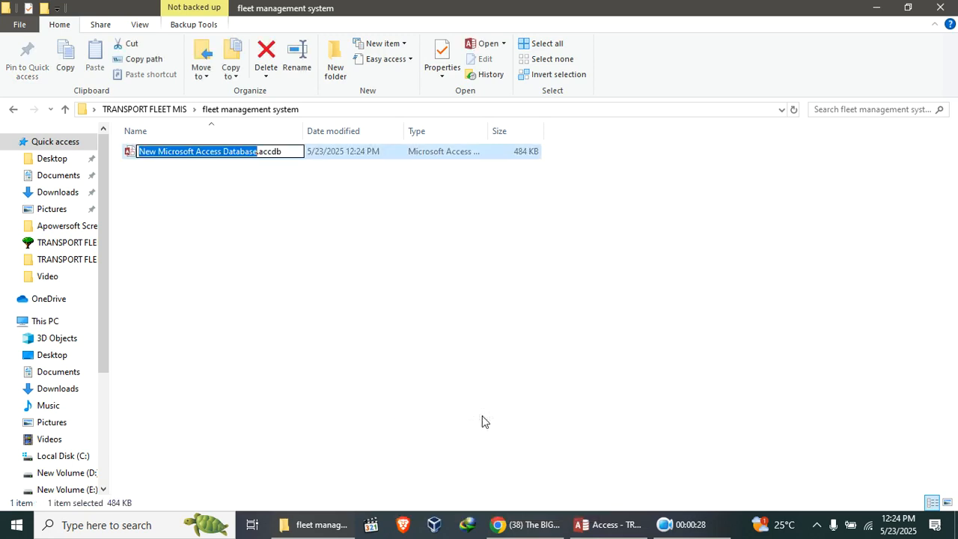
Rename the new database file as trucks Fleet management system.
type("t")
type("rucks")
type(" Fleet ma")
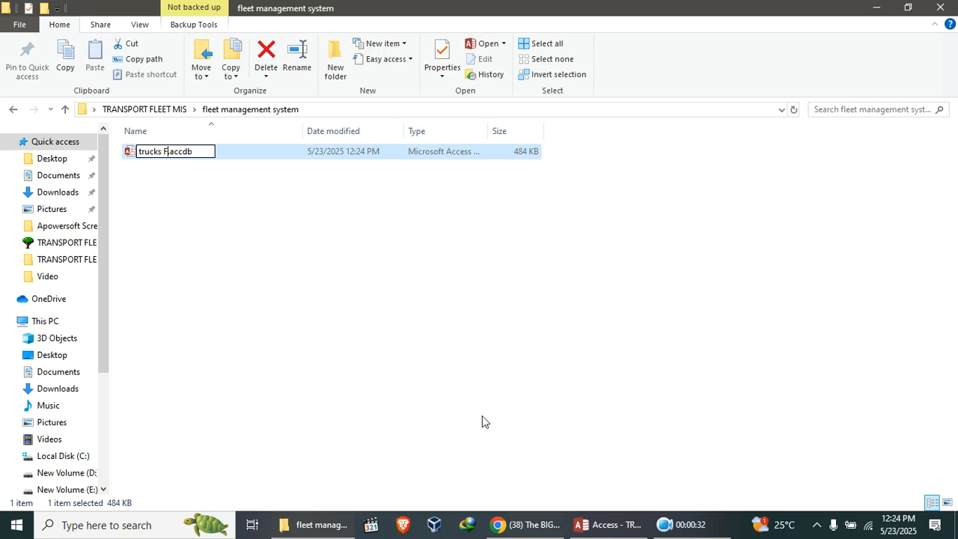
type("nagme")
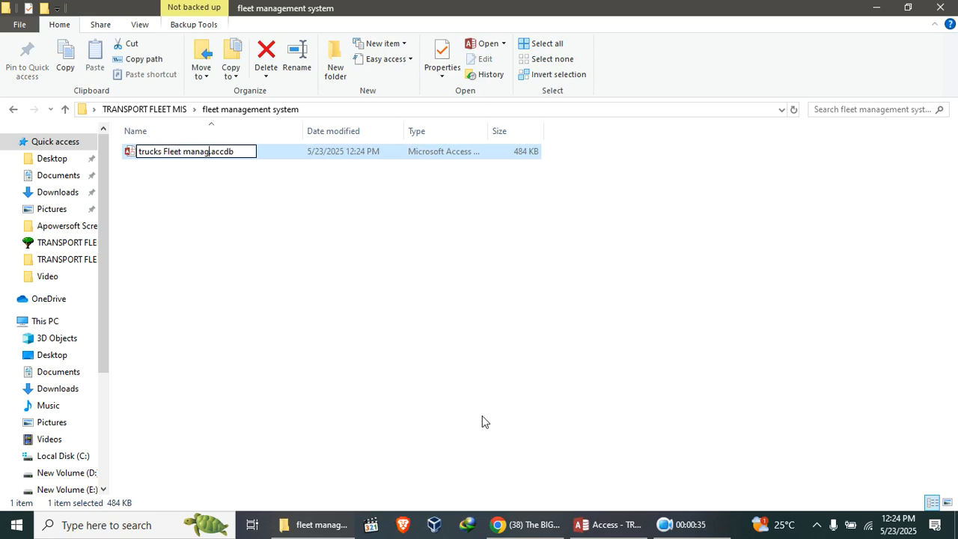
key("BackSpace")
key("BackSpace")
type("ement system")
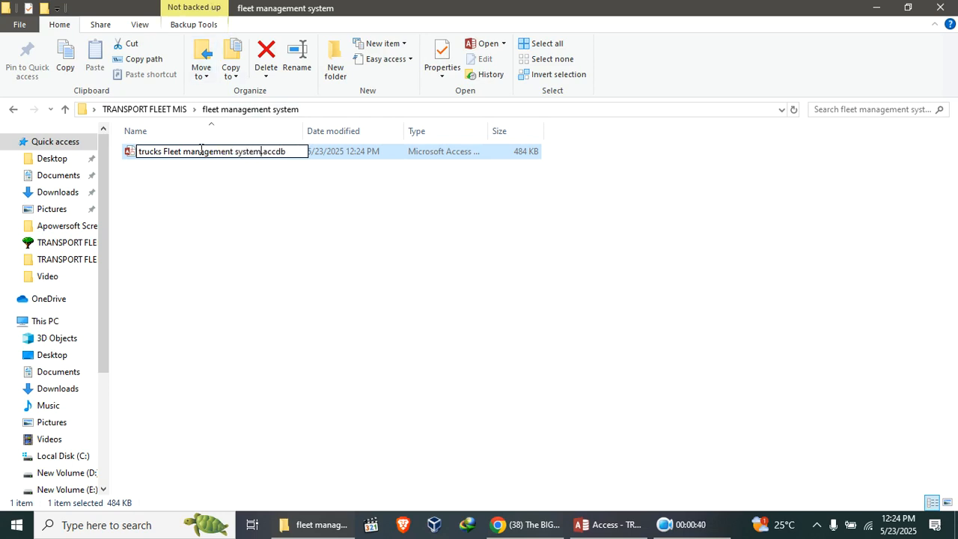
key("Return")
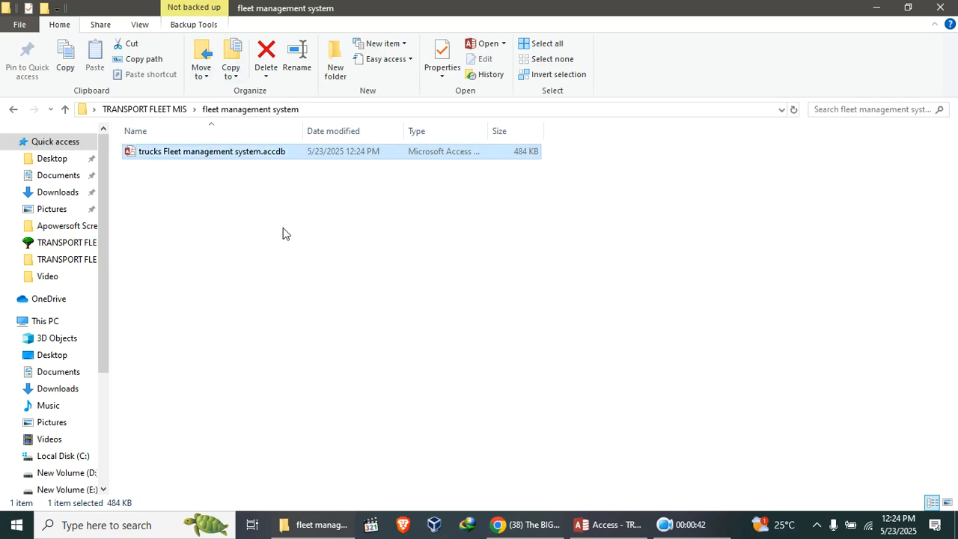
Open the trucks Fleet management system database and enable its content.
left_click(251, 199)
double_click(219, 155)
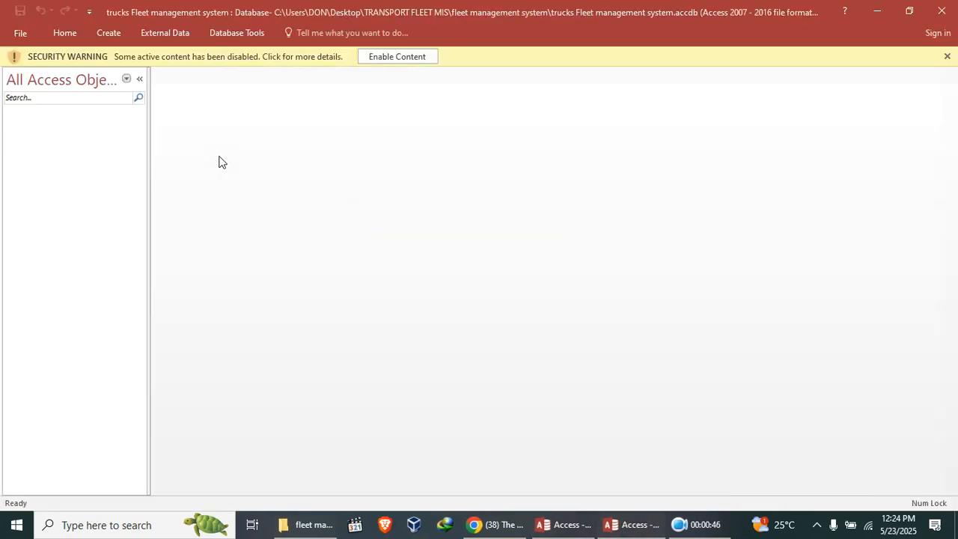
left_click(417, 59)
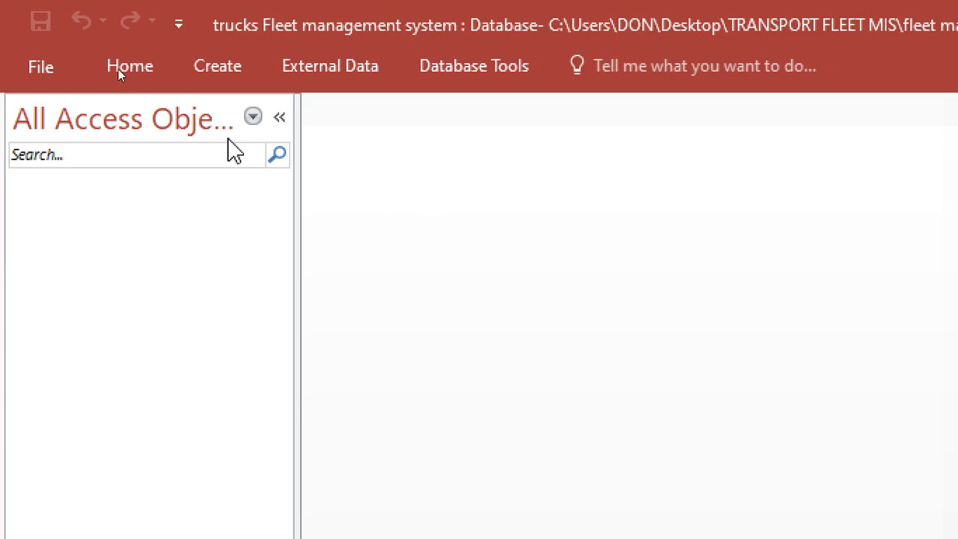
Create a new table in Design view with a TruckID field of type AutoNumber set as the primary key.
left_click(208, 75)
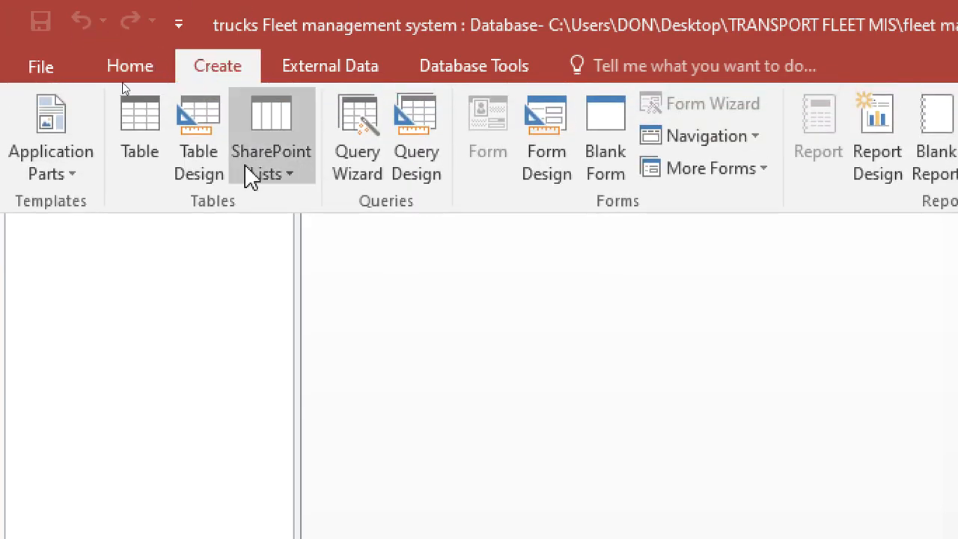
left_click(194, 168)
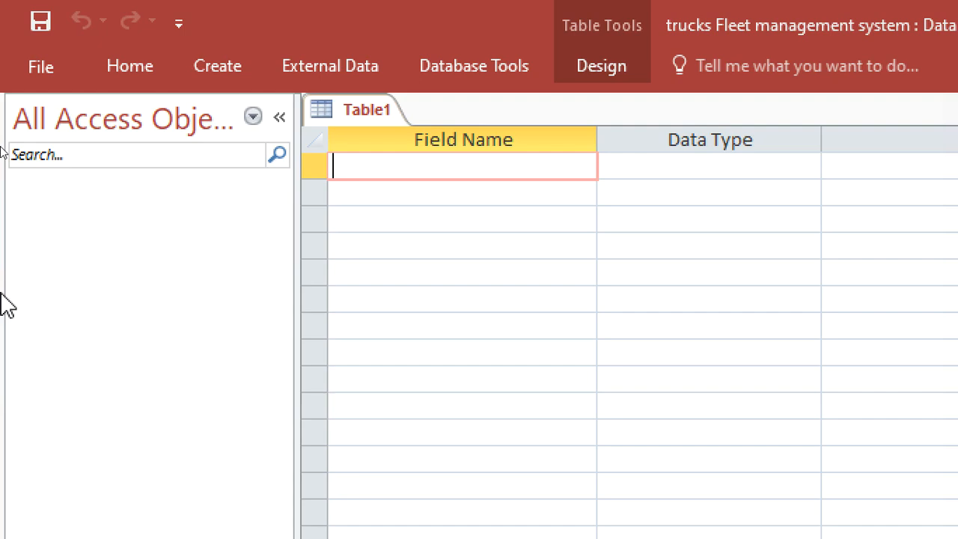
type("TruckID")
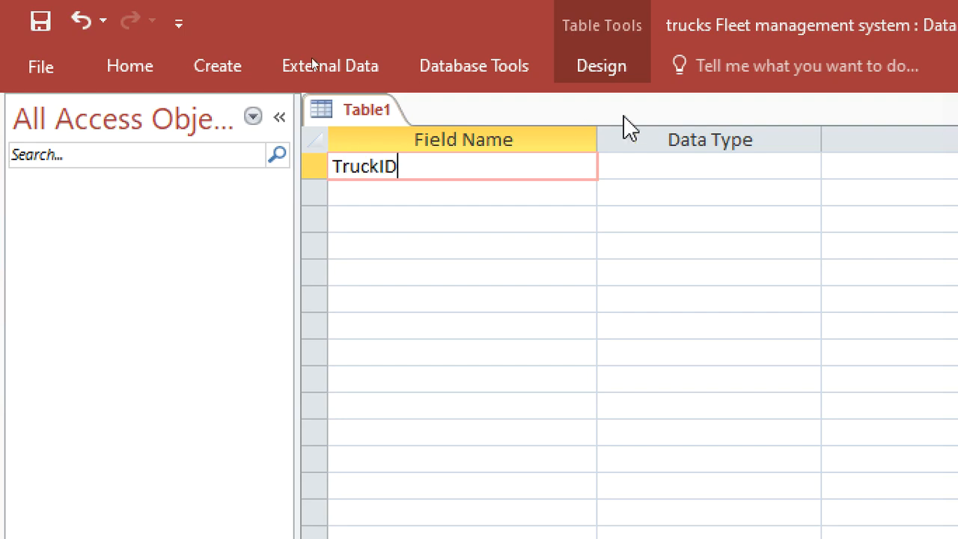
left_click(640, 163)
right_click(647, 161)
left_click(662, 178)
left_click(518, 201)
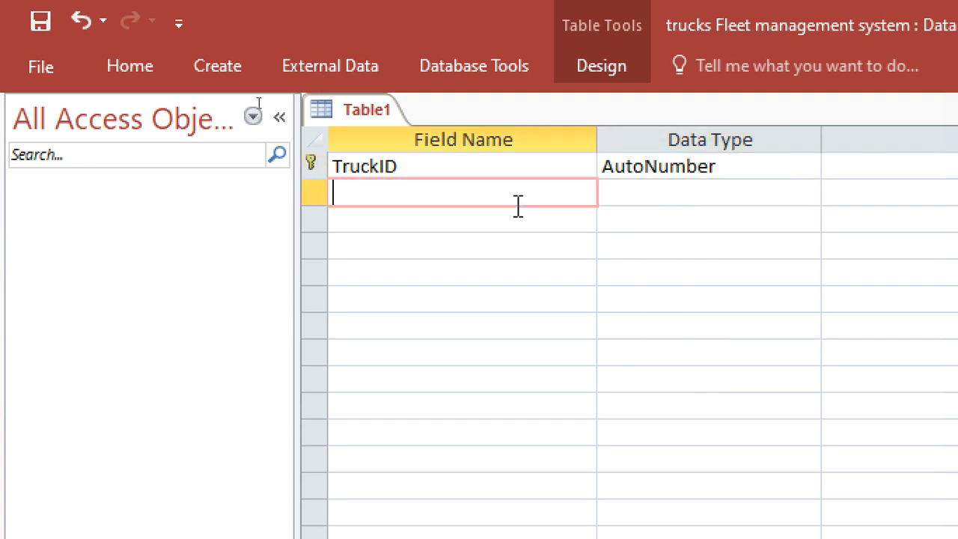
Add a Trips field with the Short Text data type.
type("tr")
key("BackSpace")
key("BackSpace")
type("tr")
key("BackSpace")
key("BackSpace")
type("t")
type("T")
key("Left")
key("BackSpace")
type("rips")
key("Tab")
key("Tab")
Add a TripDate field and set its data type to Date/Time.
type("Tri")
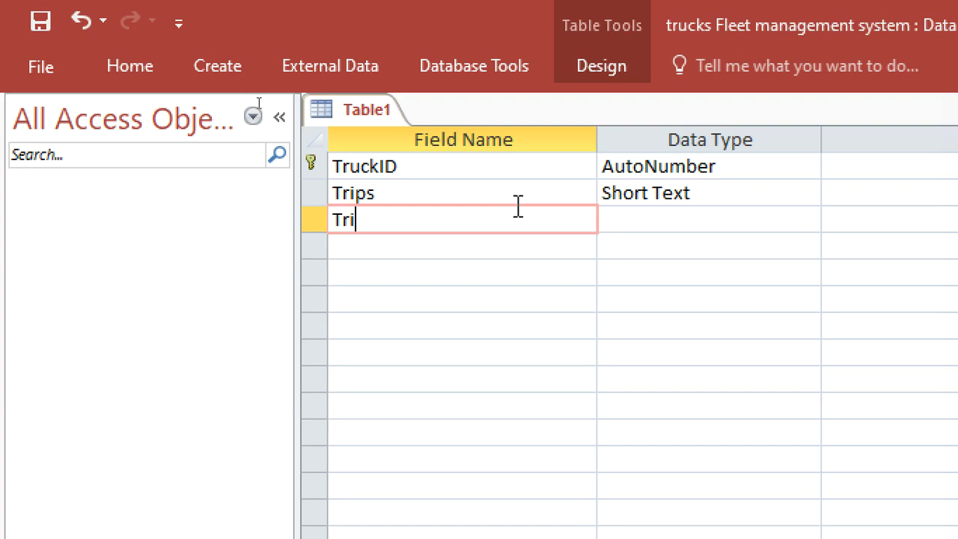
type("pDate")
key("Down")
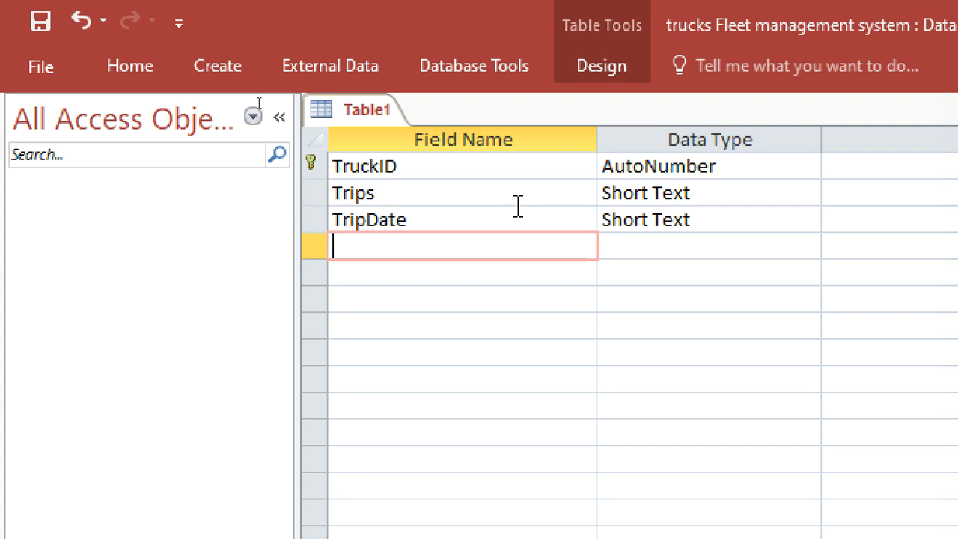
left_click(743, 220)
type("autoNumber")
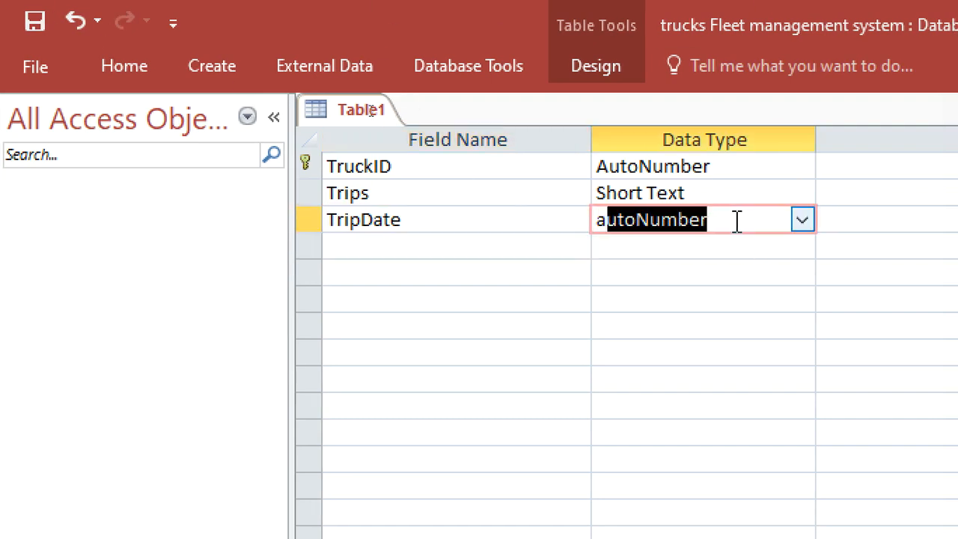
left_click(738, 223)
key("Down")
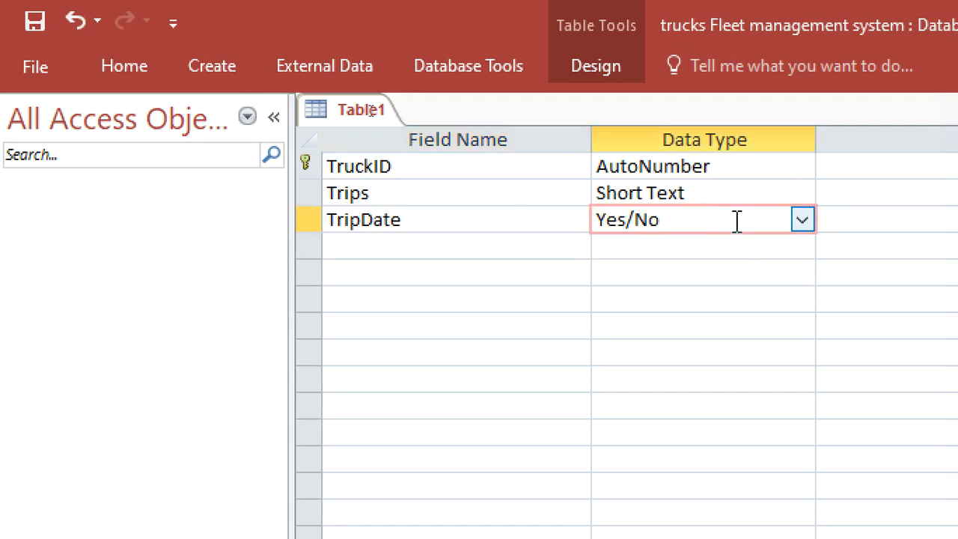
type("date/Time")
left_click(402, 243)
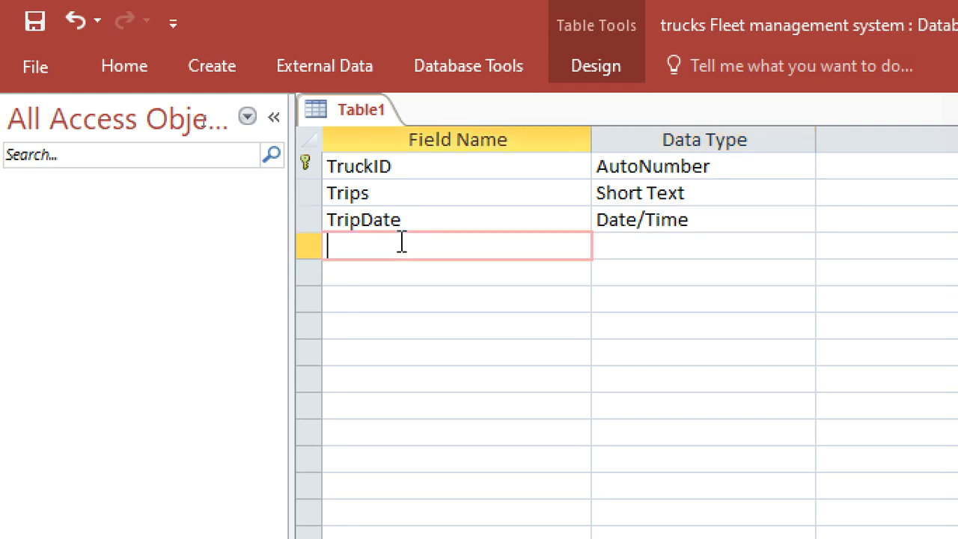
Add Tonnage and FuelConsumed fields below TripDate.
type("Tonnage")
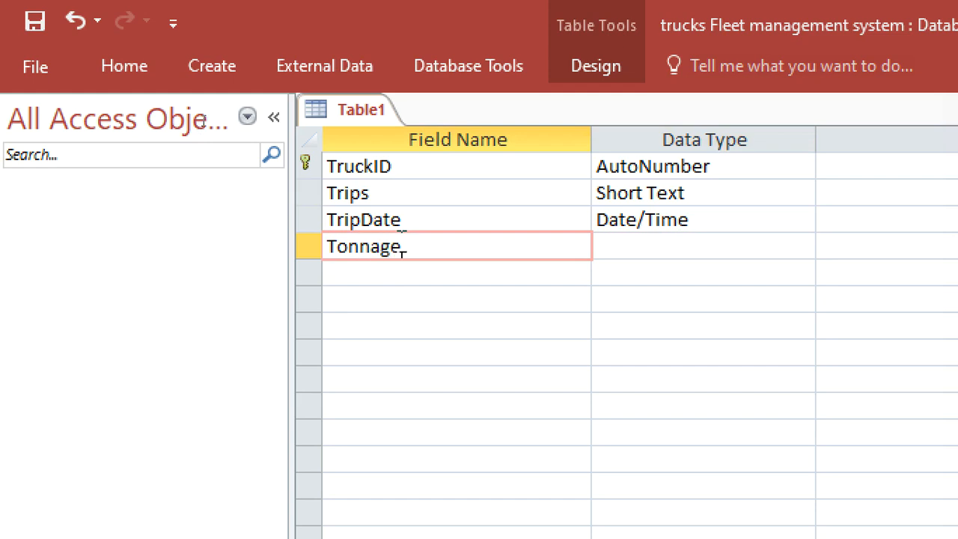
key("Down")
type("Fuel")
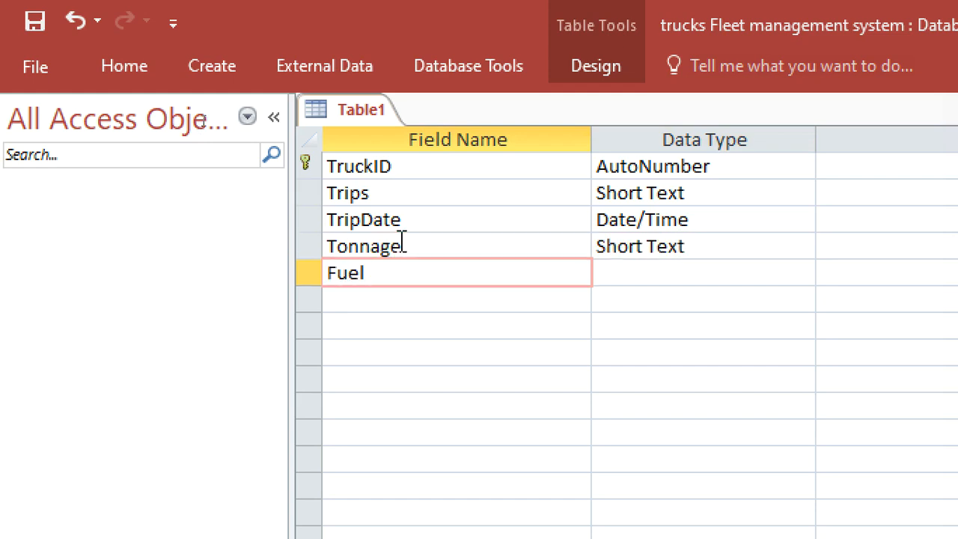
type("Consumed")
key("Down")
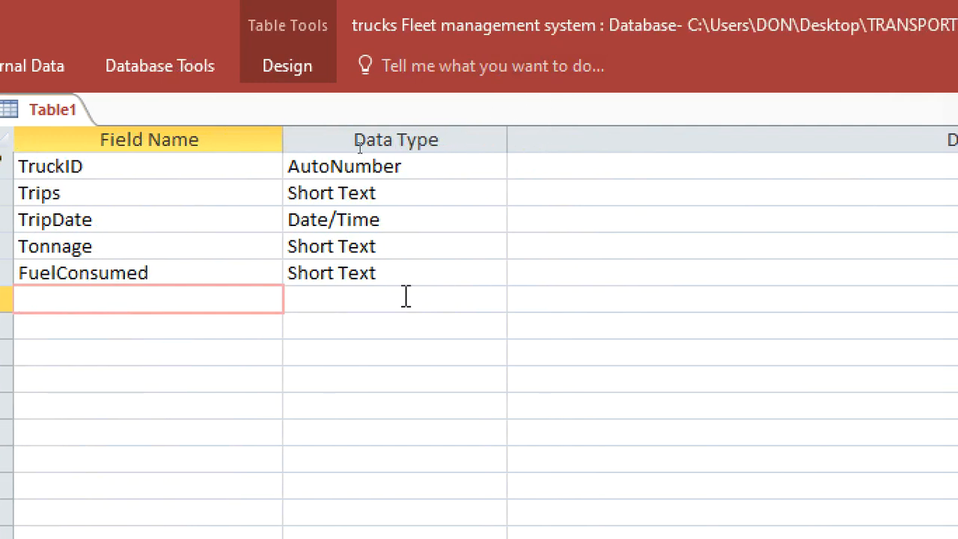
Set the data types of Tonnage and FuelConsumed to Number.
double_click(408, 247)
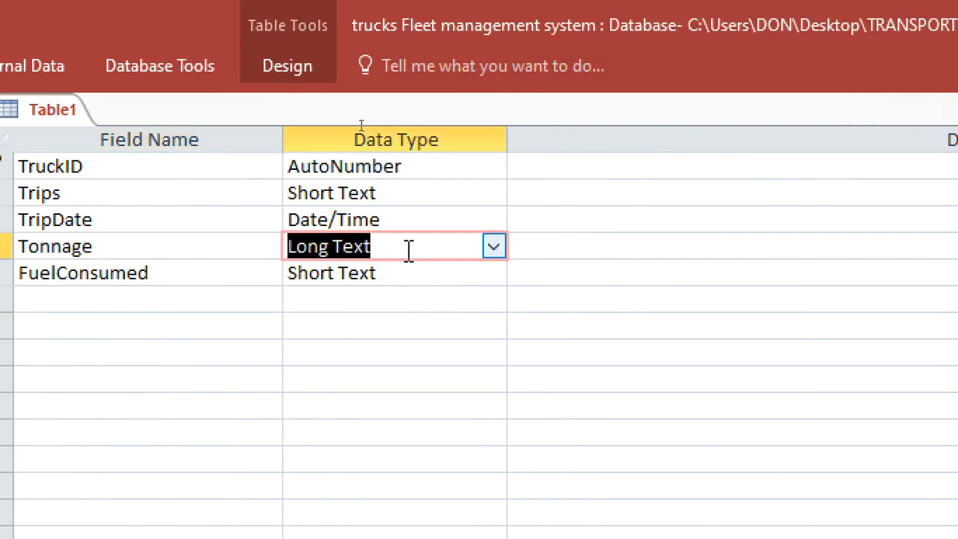
type("n")
double_click(404, 272)
type("n")
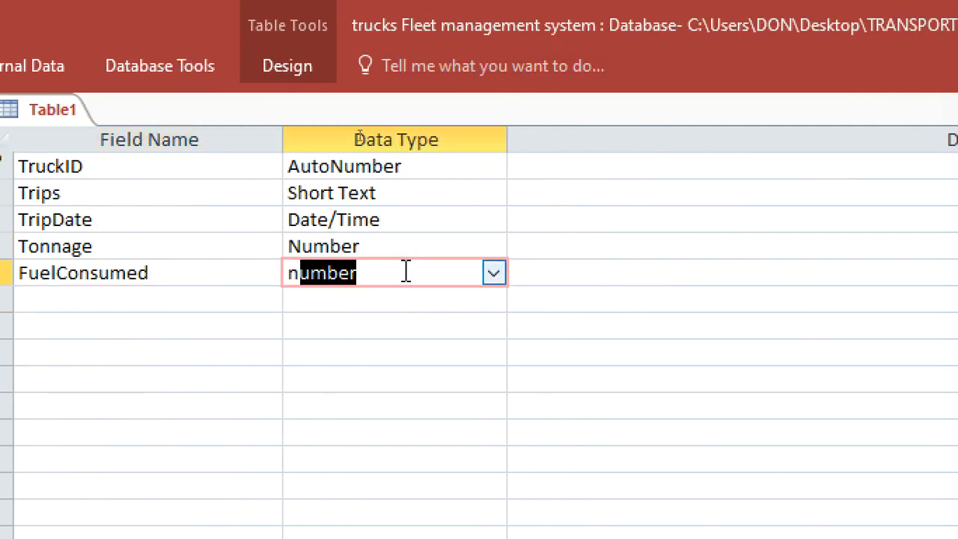
left_click(241, 309)
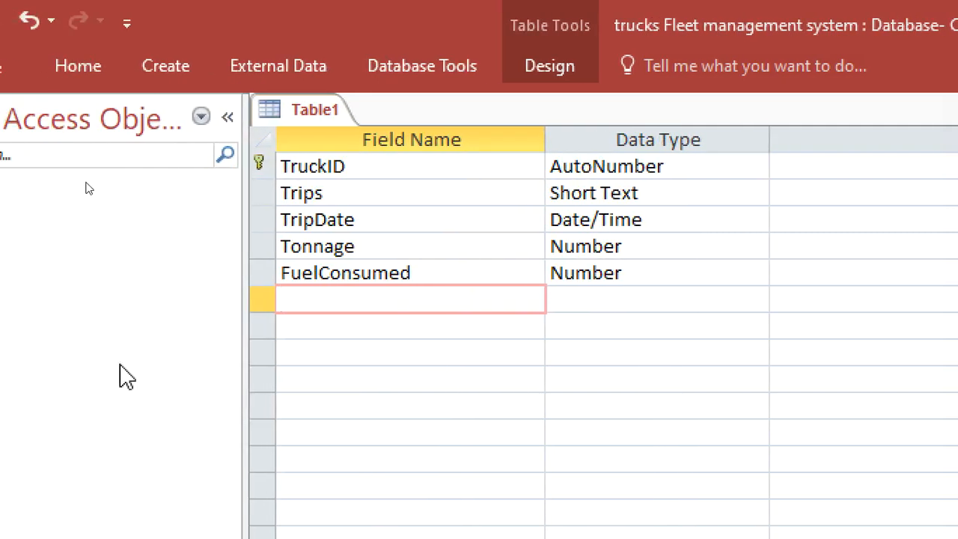
Add a FuelPrice field with the Currency data type.
type("FuelPruc")
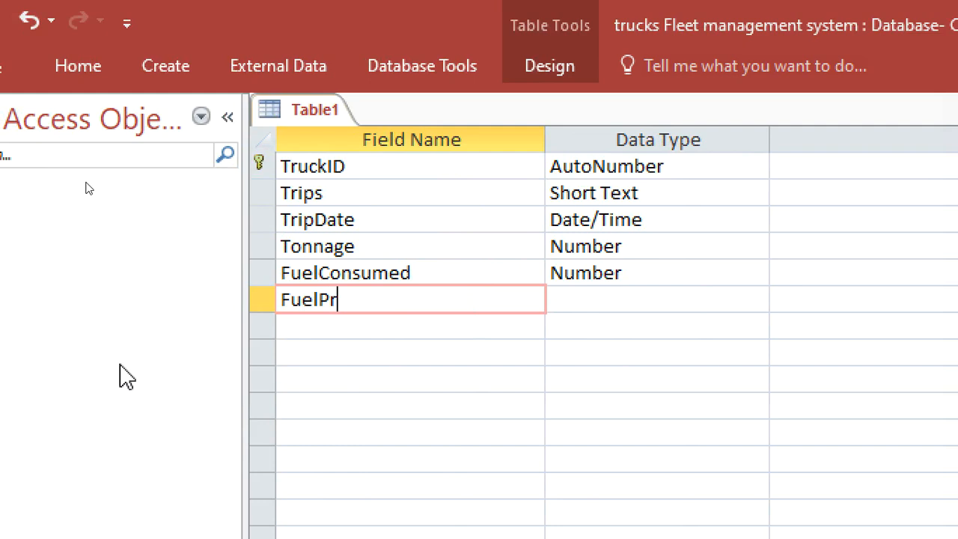
key("BackSpace")
key("BackSpace")
type("ice")
double_click(614, 301)
type("c")
left_click(481, 317)
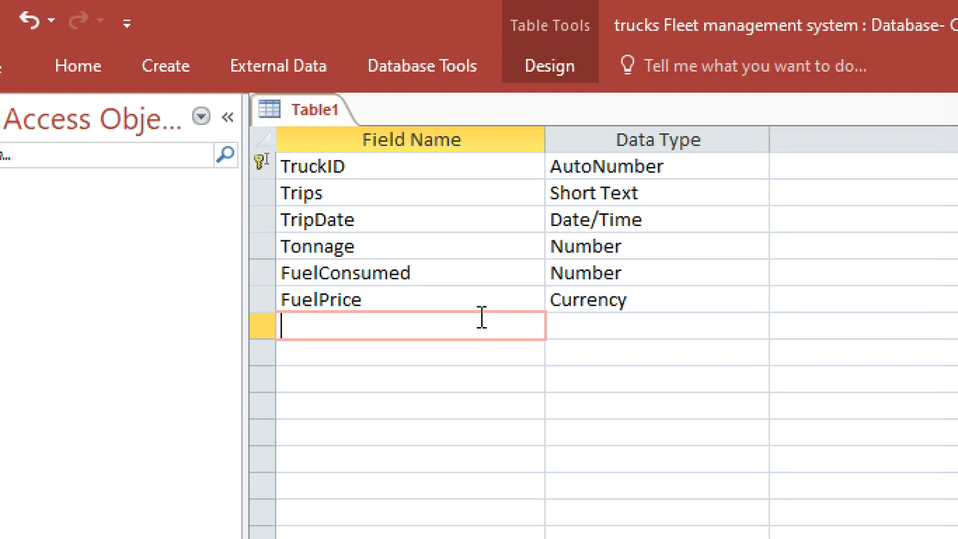
Add an IdNo field with the Short Text data type.
type("Id")
type("Bl")
key("BackSpace")
key("BackSpace")
type("nO")
key("BackSpace")
key("BackSpace")
type("B")
key("BackSpace")
type("No")
key("Down")
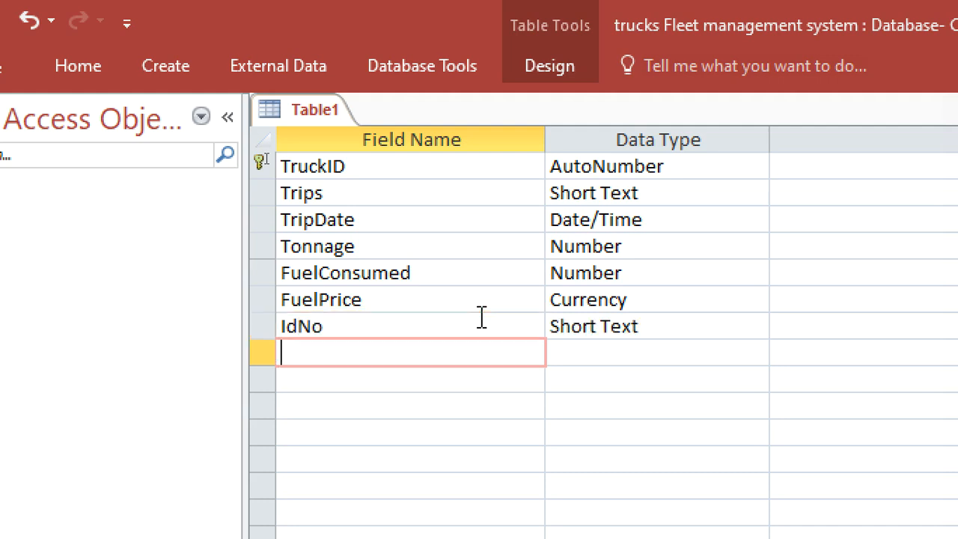
Add a Driver field with the Short Text data type.
type("Driver")
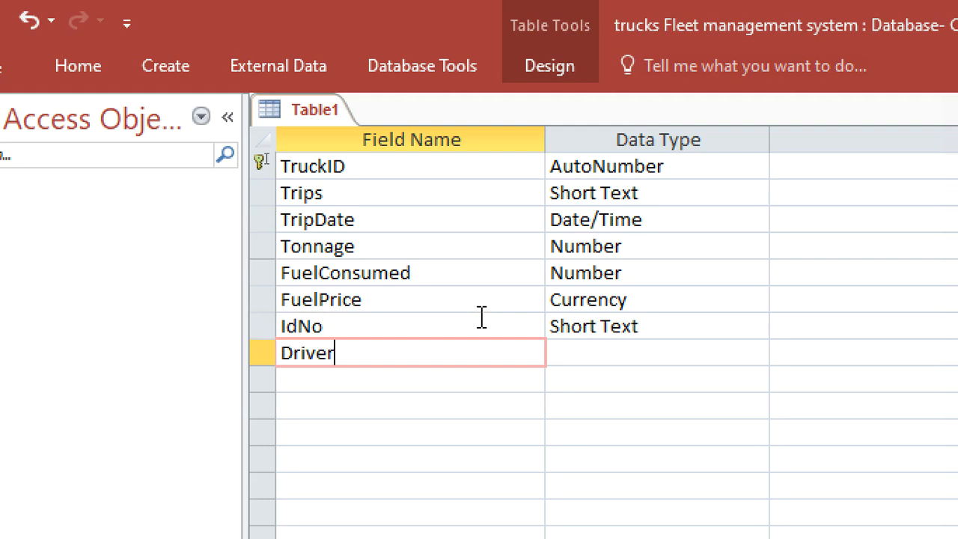
left_click(451, 378)
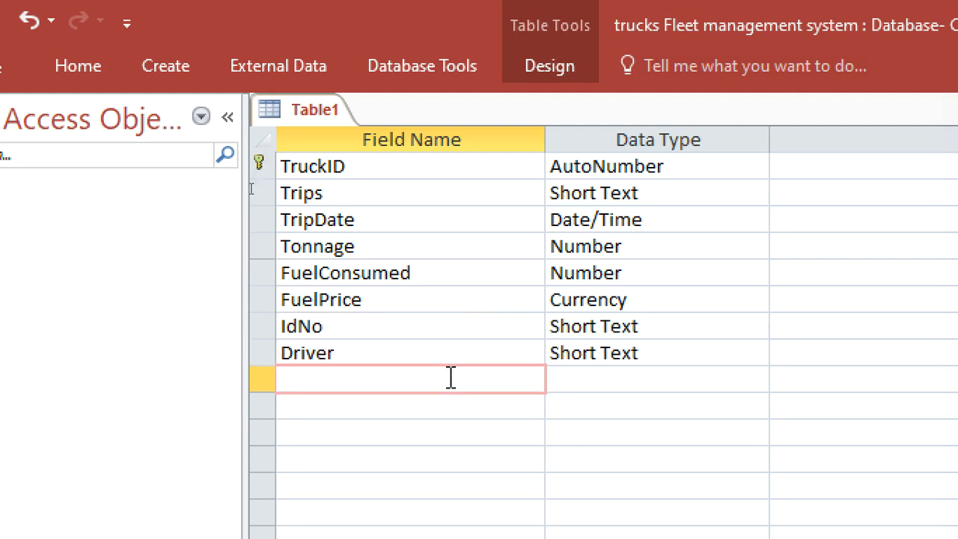
Add a Mileage field and set its data type to Number.
type("m")
key("BackSpace")
type("Mileage")
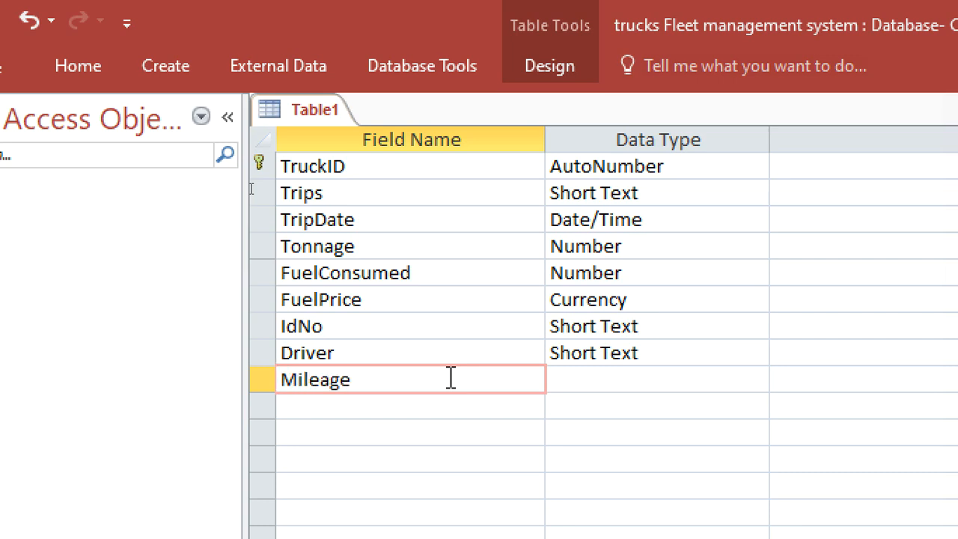
left_click(573, 380)
type("number")
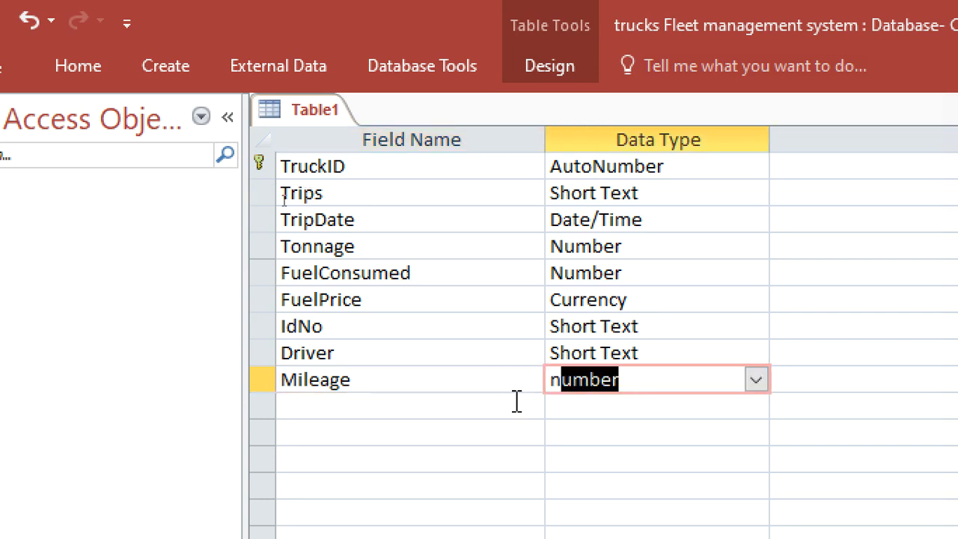
left_click(517, 404)
Add a Rates field and set its data type to Currency.
type("Rates")
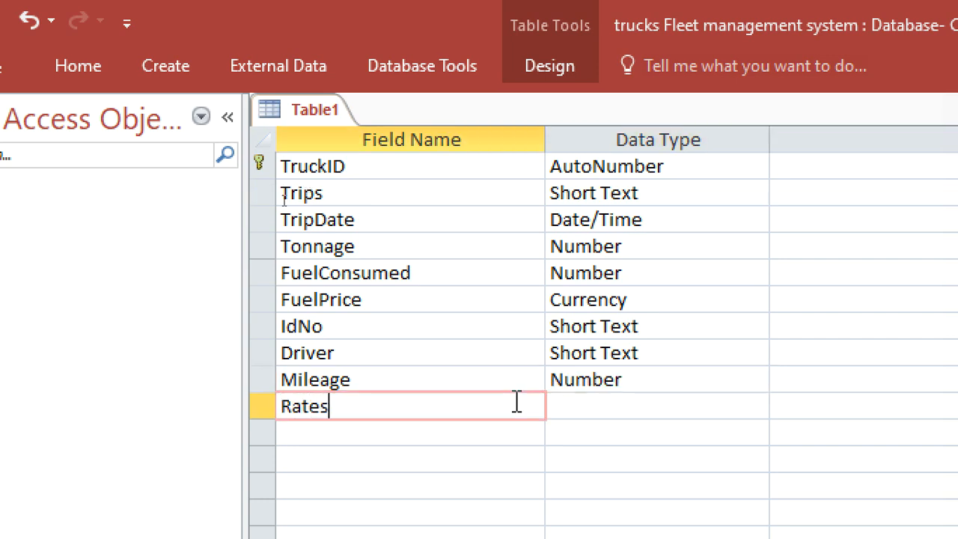
left_click(573, 407)
type("c")
left_click(485, 436)
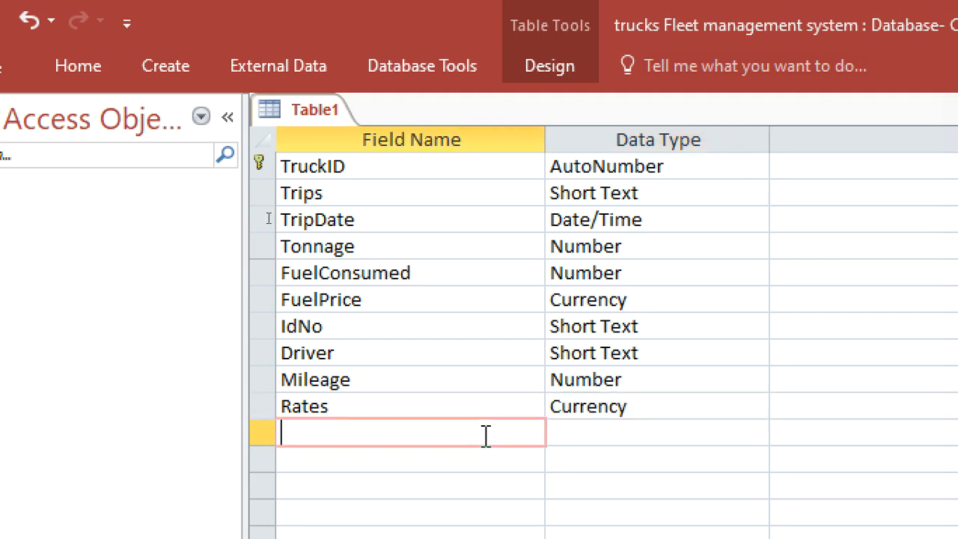
Add a CurrentYear field and set its data type to Number.
type("CurrentYEa")
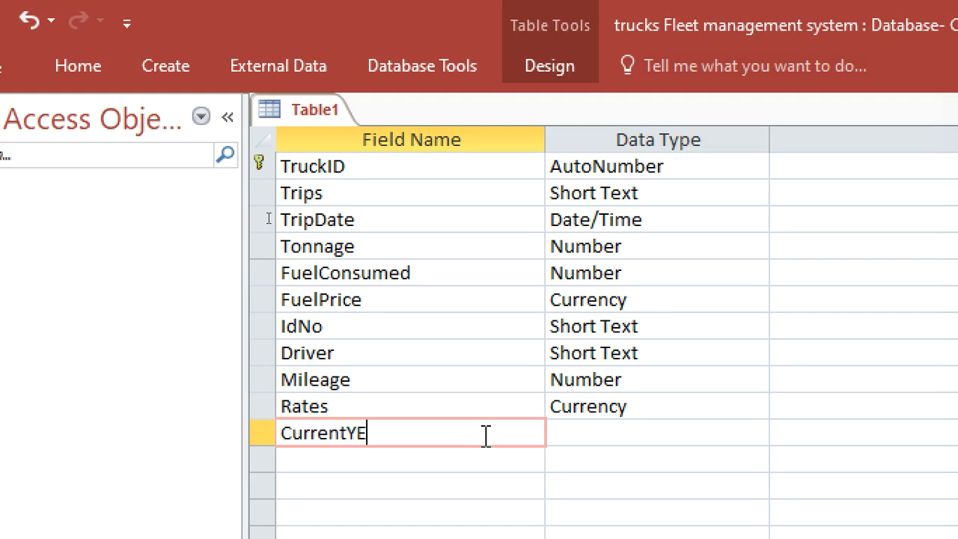
key("BackSpace")
key("BackSpace")
type("ear")
left_click(658, 439)
type("n")
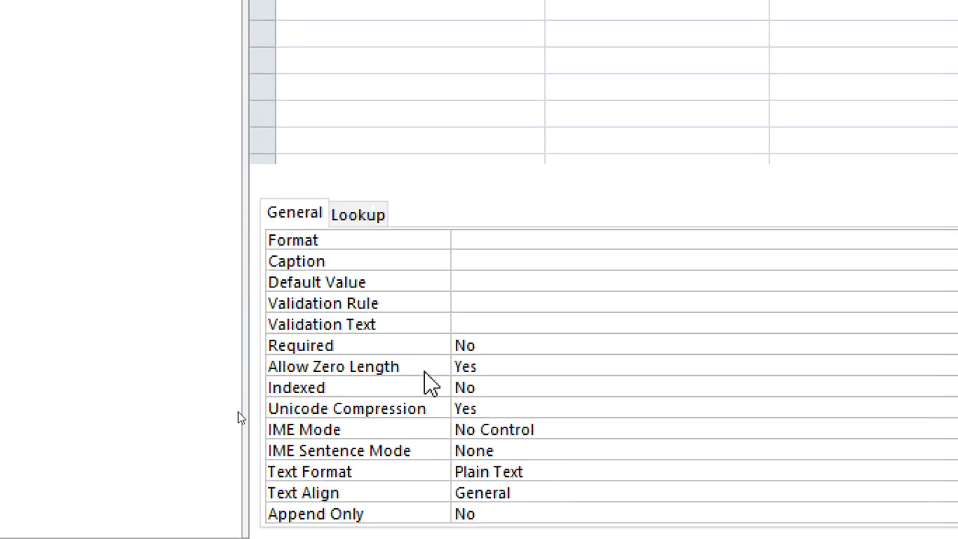
Set the CurrentYear field's default value to Year(Date()).
left_click(480, 266)
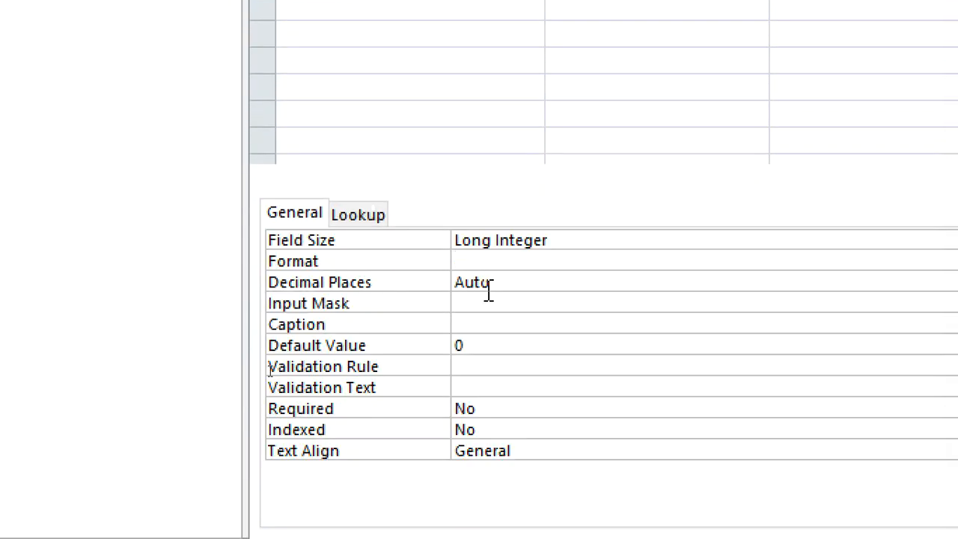
left_click(485, 346)
type("Year(Date())")
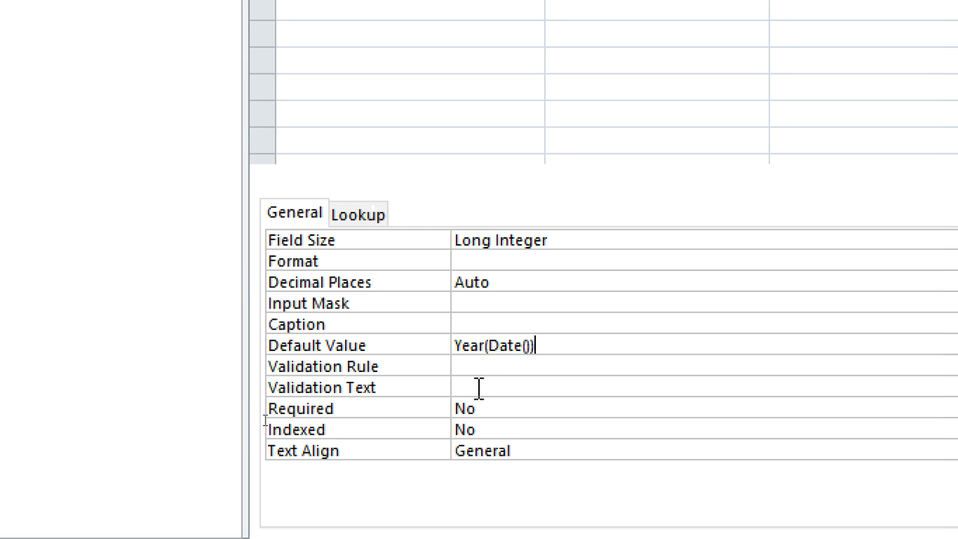
left_click(501, 385)
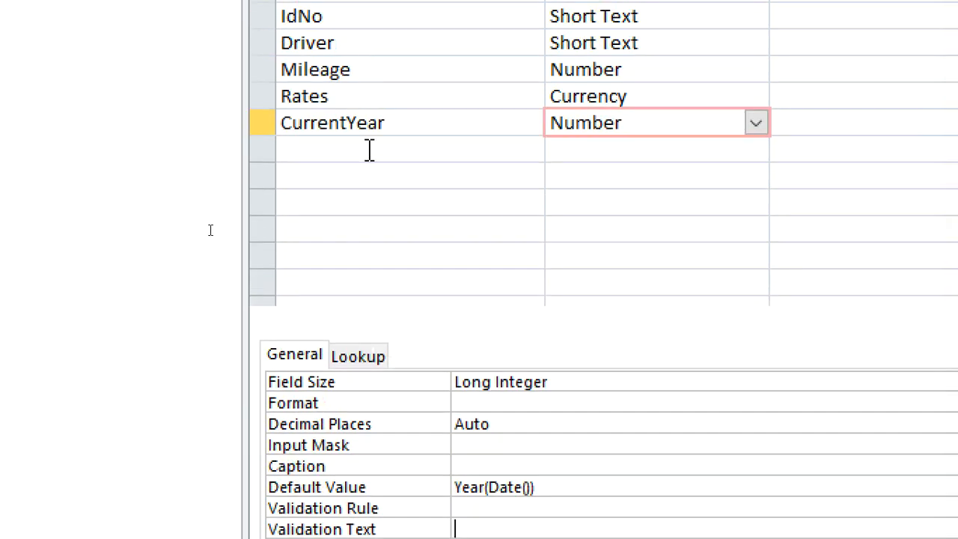
left_click(369, 149)
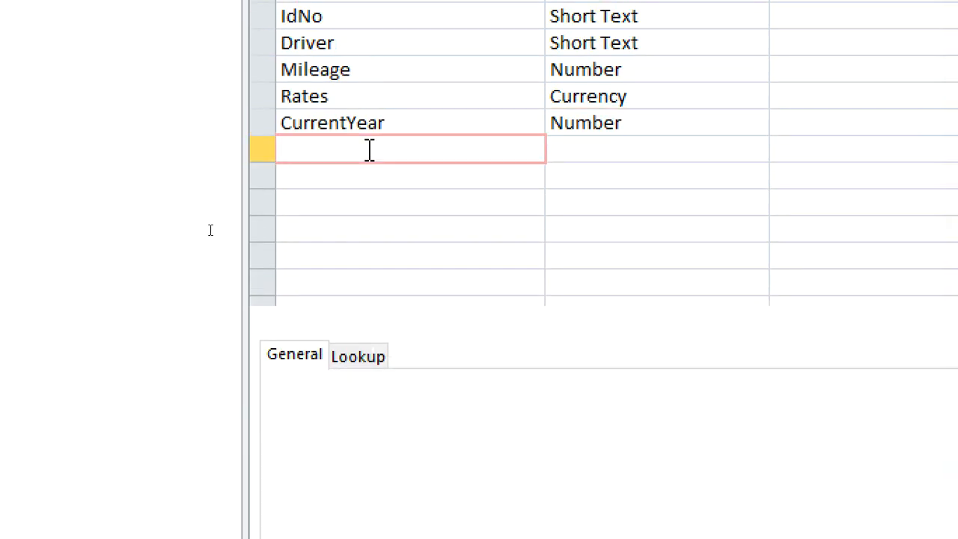
type("Fuel")
key("BackSpace")
key("BackSpace")
key("BackSpace")
key("BackSpace")
Save the table as TruckDetails.
key("ctrl+s")
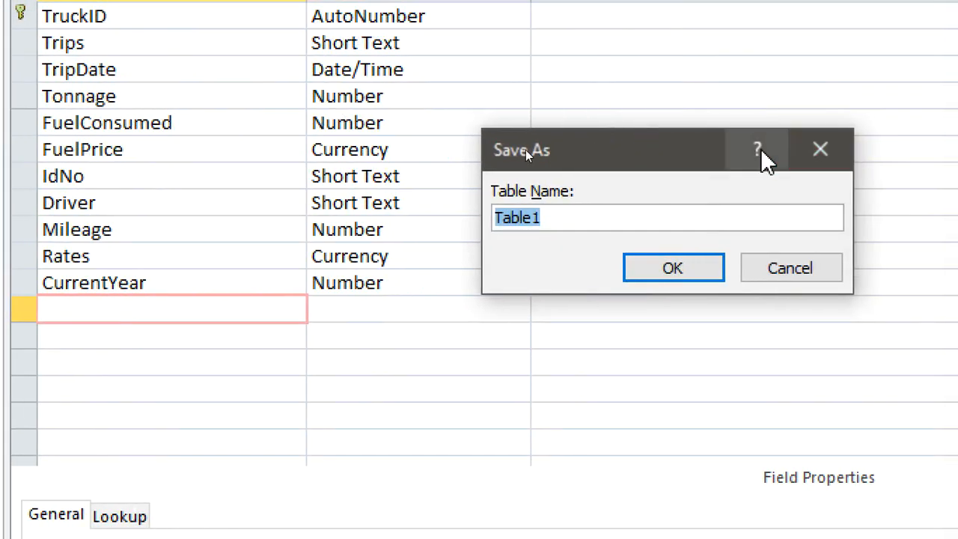
type("TR")
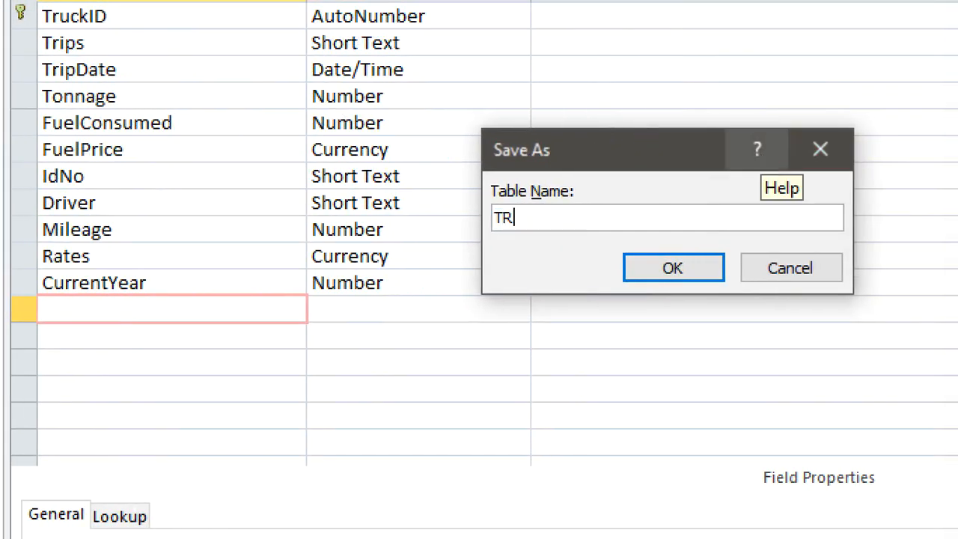
key("BackSpace")
type("r")
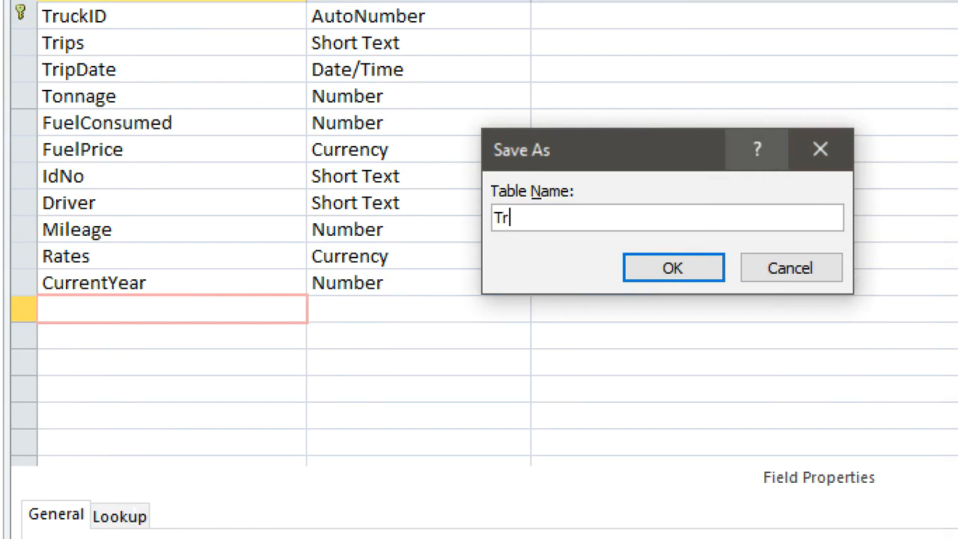
type("uckDetails")
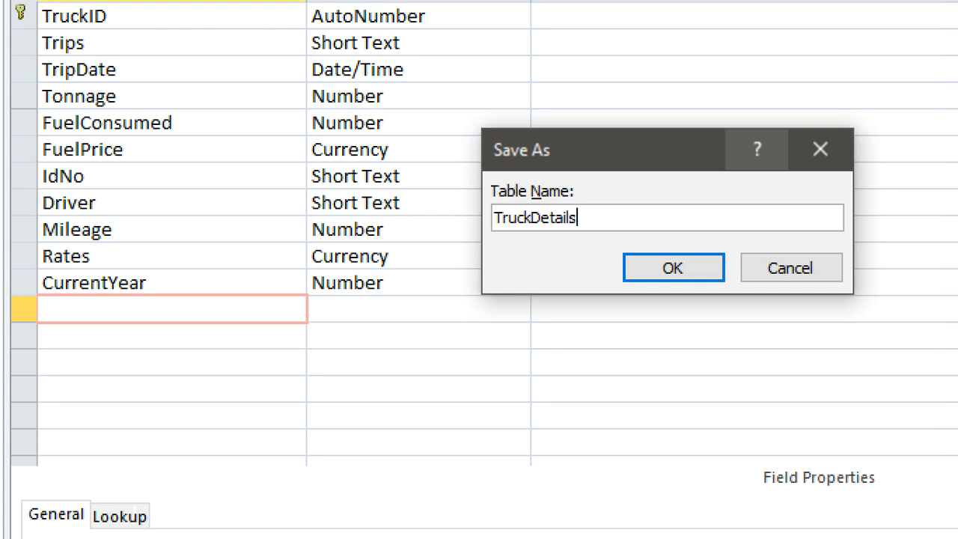
key("Return")
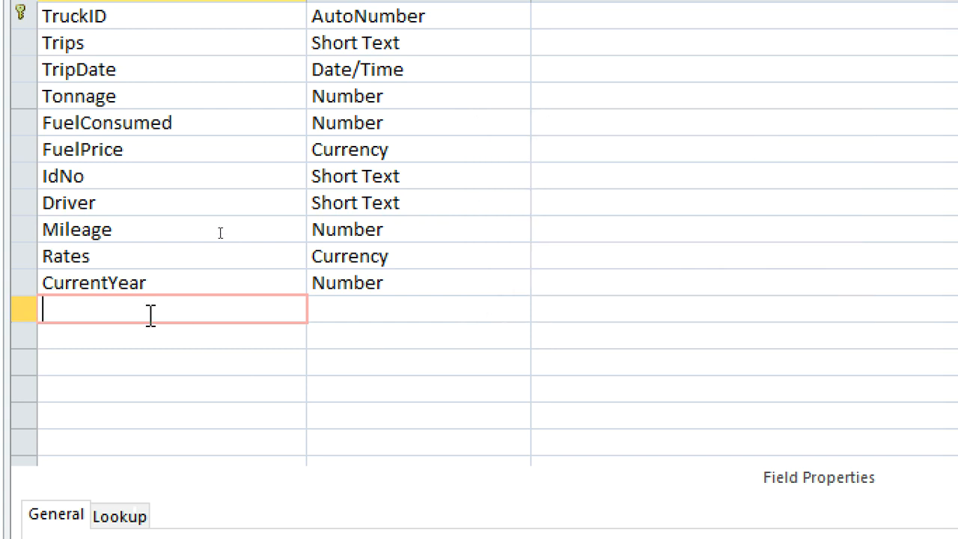
Set the TripDate field's format to dd-mm-yyyy.
left_click(6, 330)
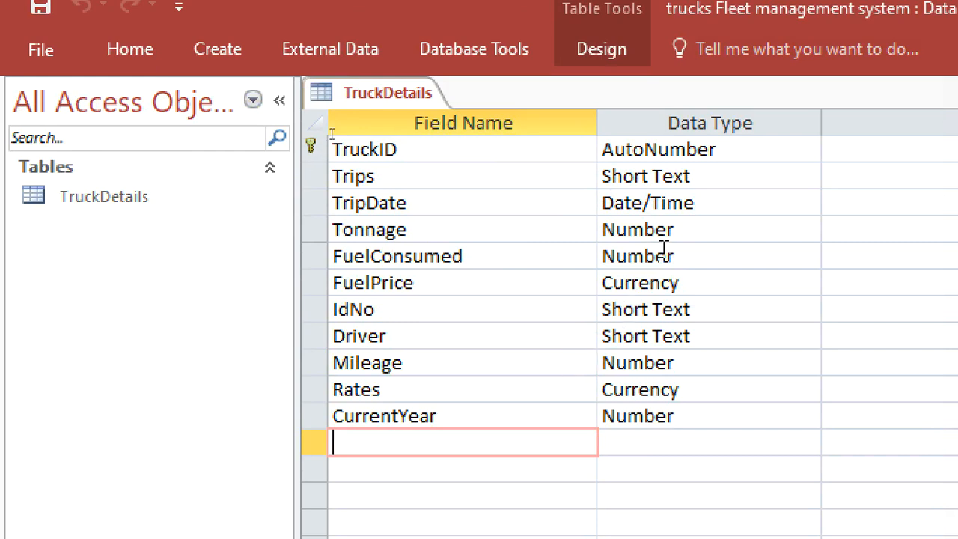
left_click(699, 202)
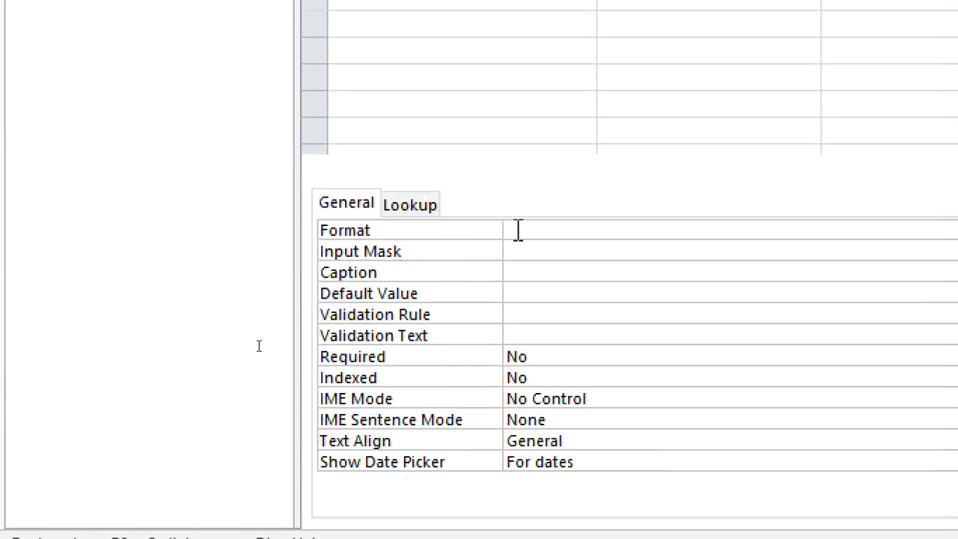
left_click(518, 231)
type("dd-mm-yyyy")
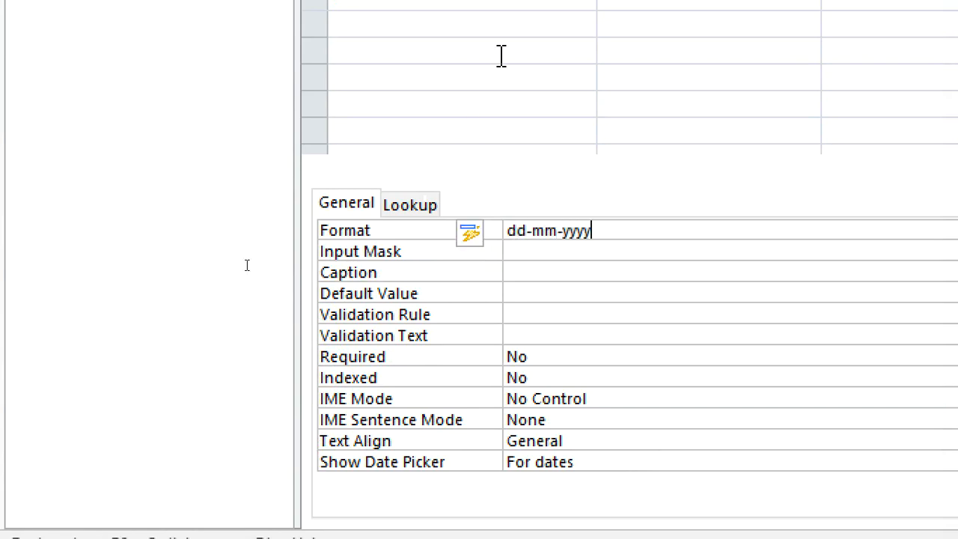
Add a FuelCost calculated field with the expression [FuelPrice] * [FuelConsumed].
left_click(369, 216)
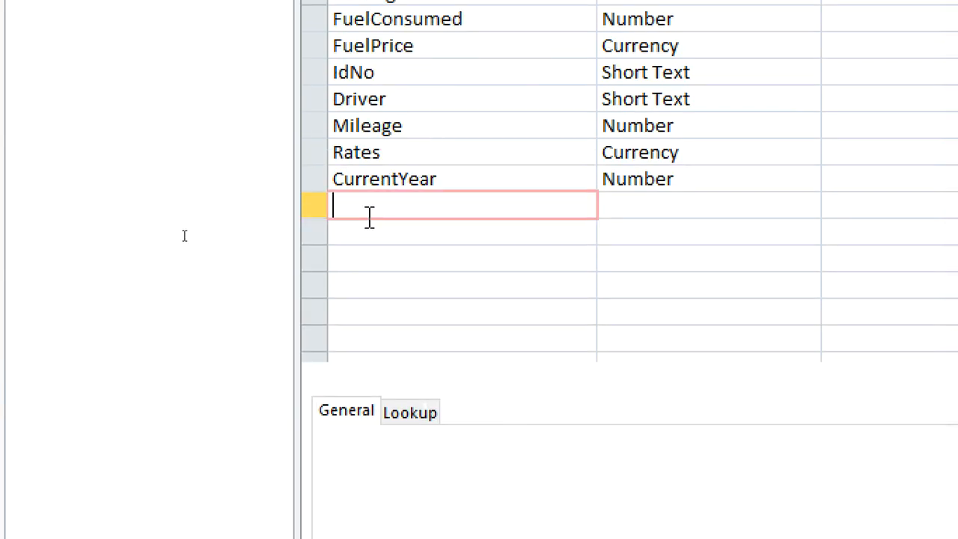
type("FuelCost")
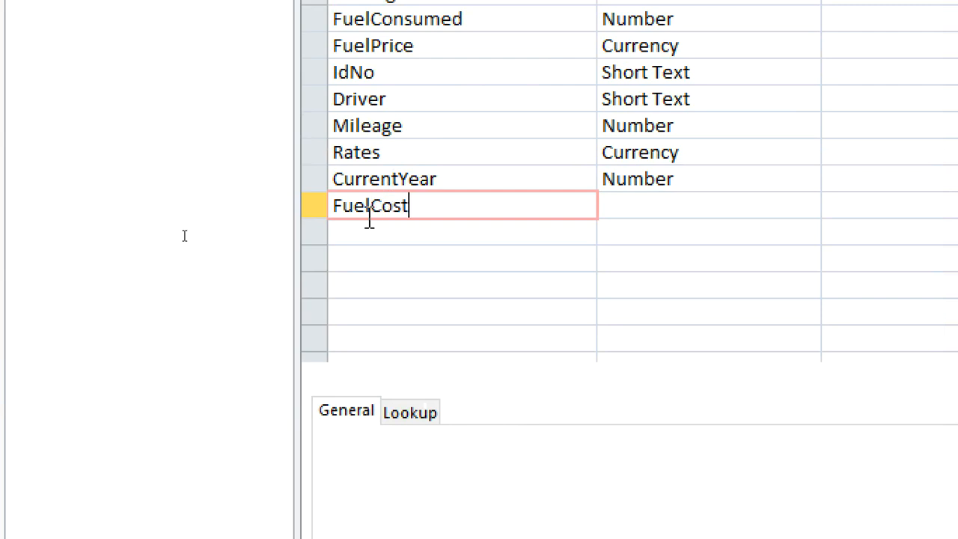
left_click(606, 207)
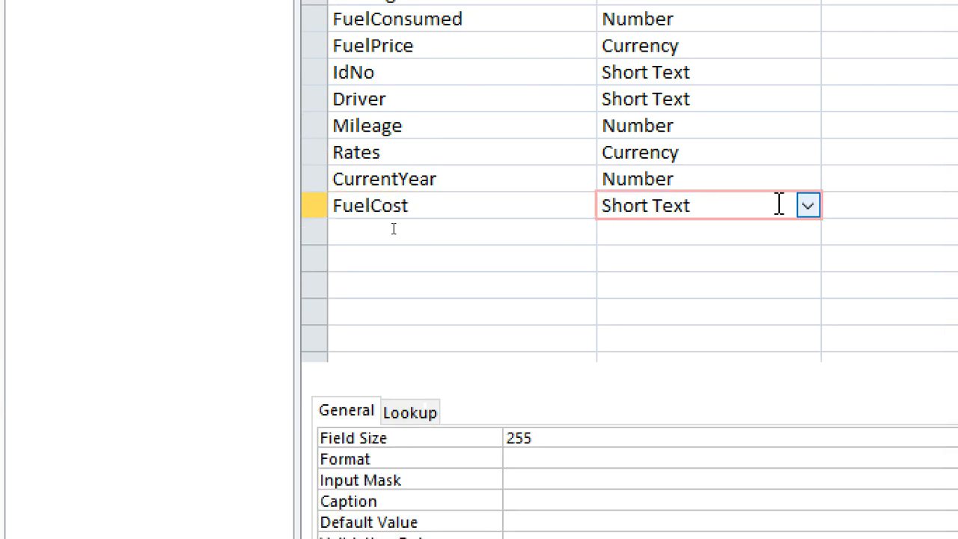
left_click(807, 206)
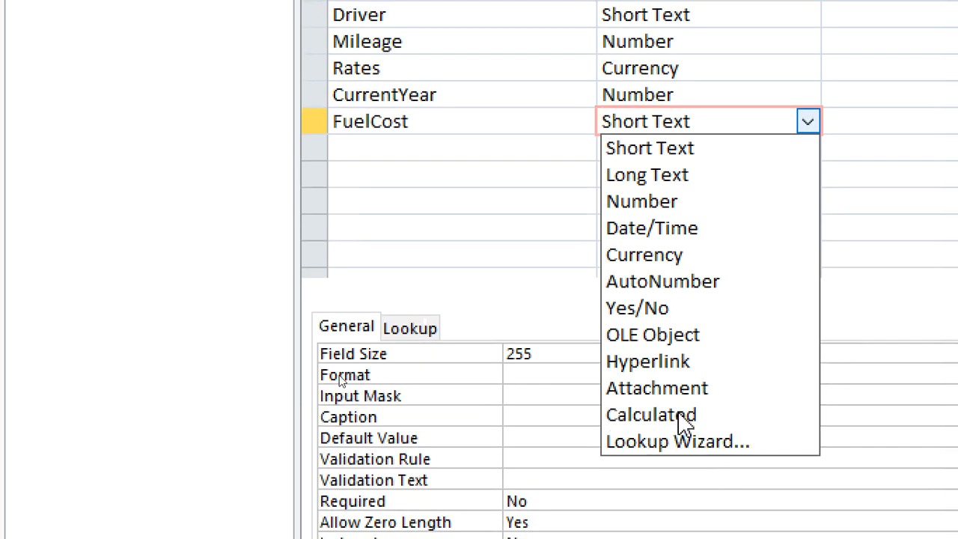
left_click(682, 472)
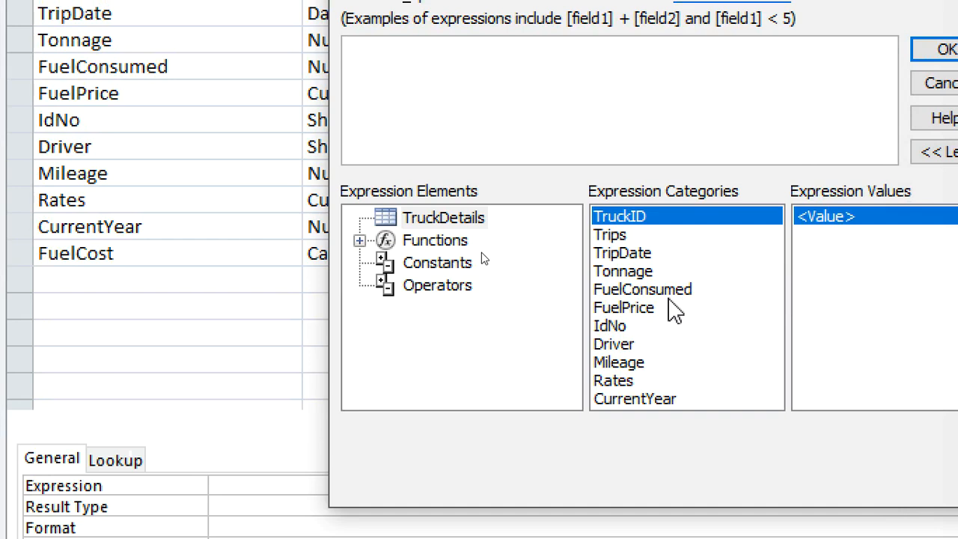
double_click(659, 308)
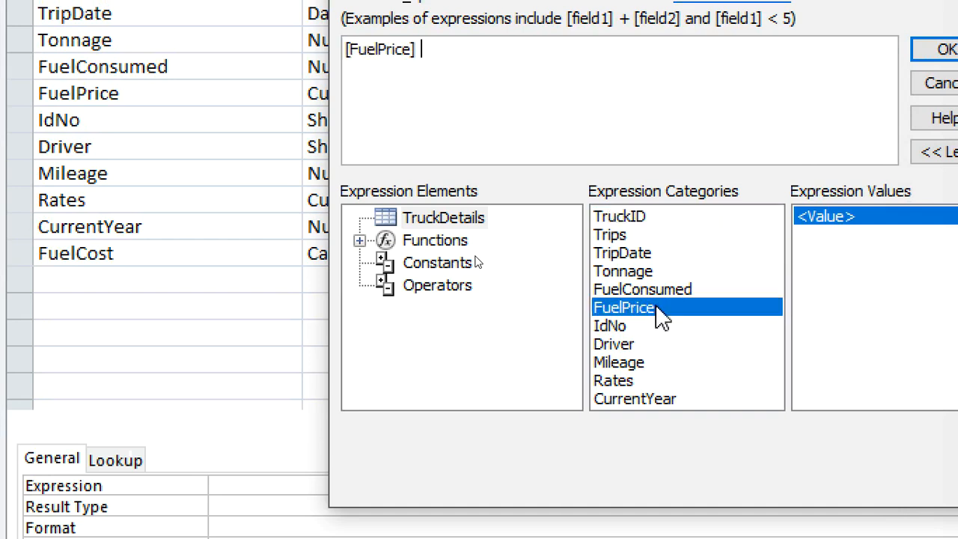
type("*")
double_click(682, 293)
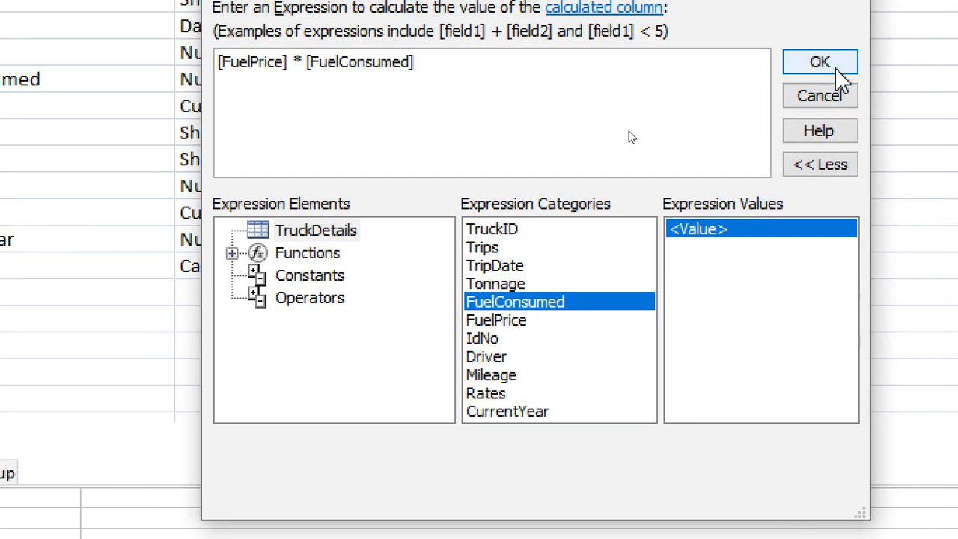
left_click(945, 50)
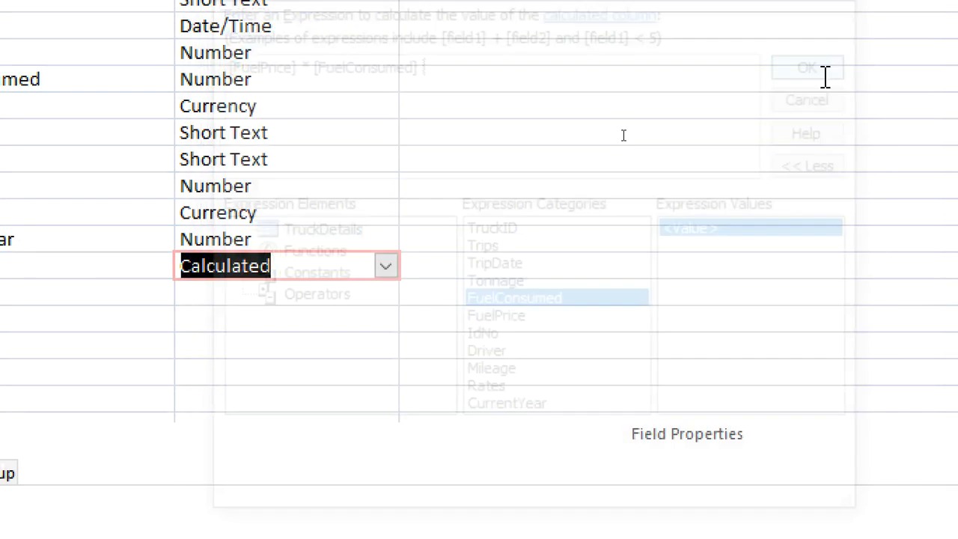
Add a field named TripAmount below FuelCost.
left_click(75, 292)
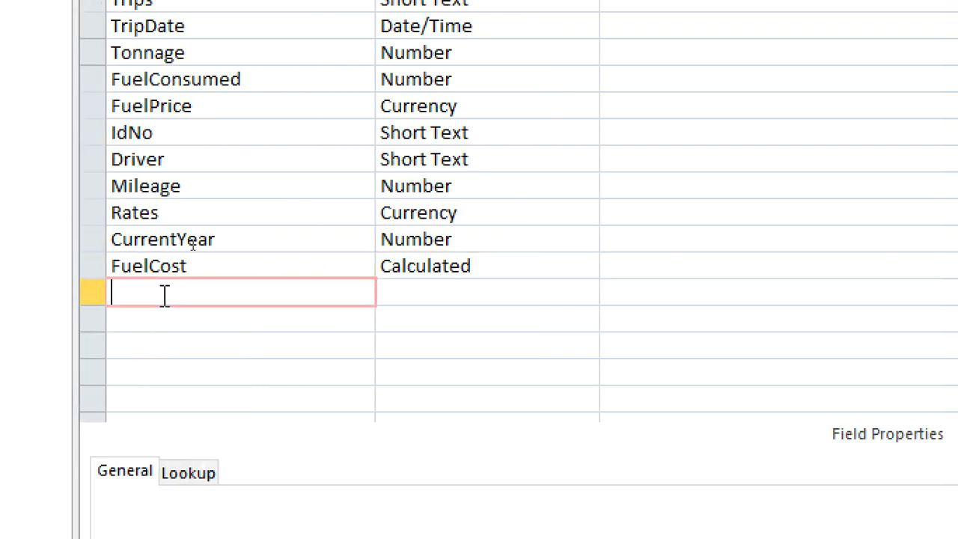
type("TRi")
key("BackSpace")
key("BackSpace")
type("ri;pA")
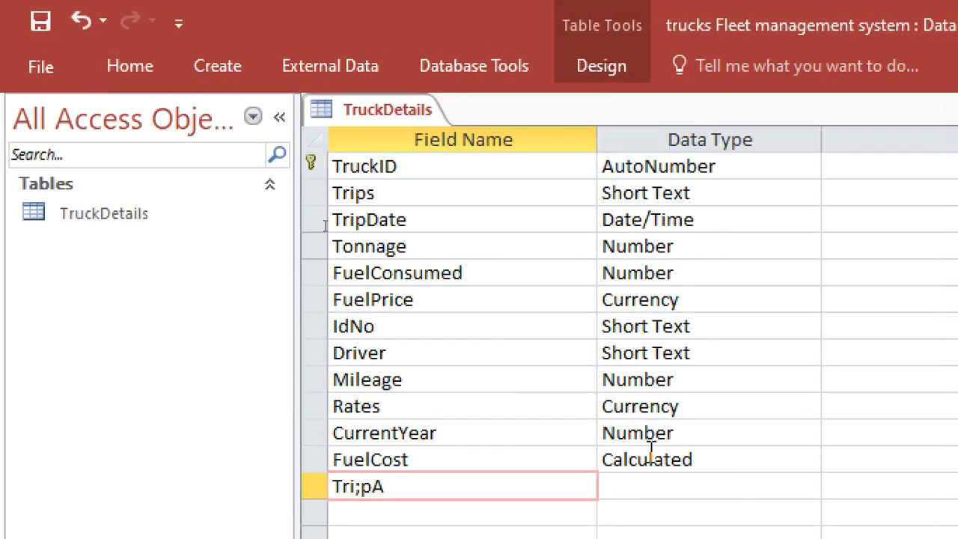
key("BackSpace")
key("BackSpace")
key("BackSpace")
type("pAmlu")
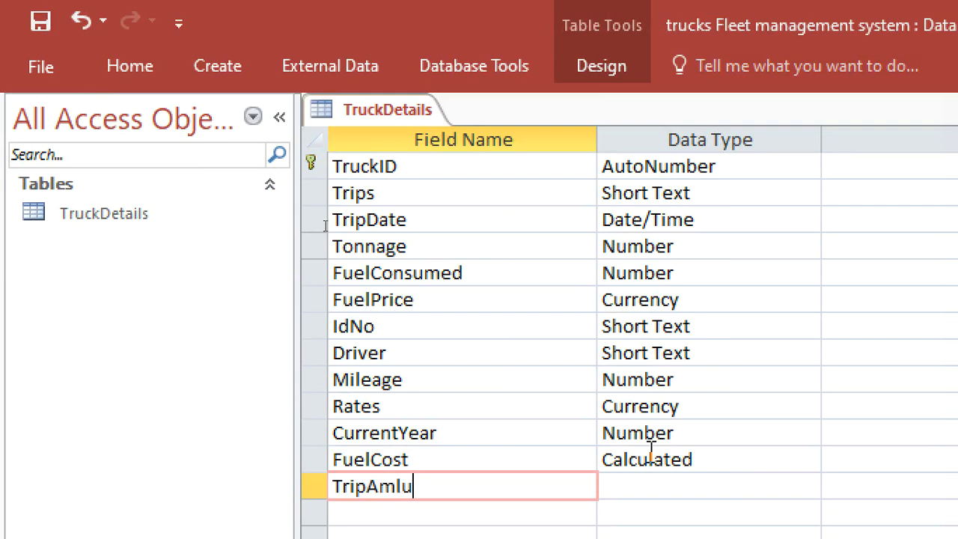
key("BackSpace")
key("BackSpace")
type("ount")
Make TripAmount a calculated field with the expression [Rates] * [Mileage].
left_click(726, 483)
left_click(809, 436)
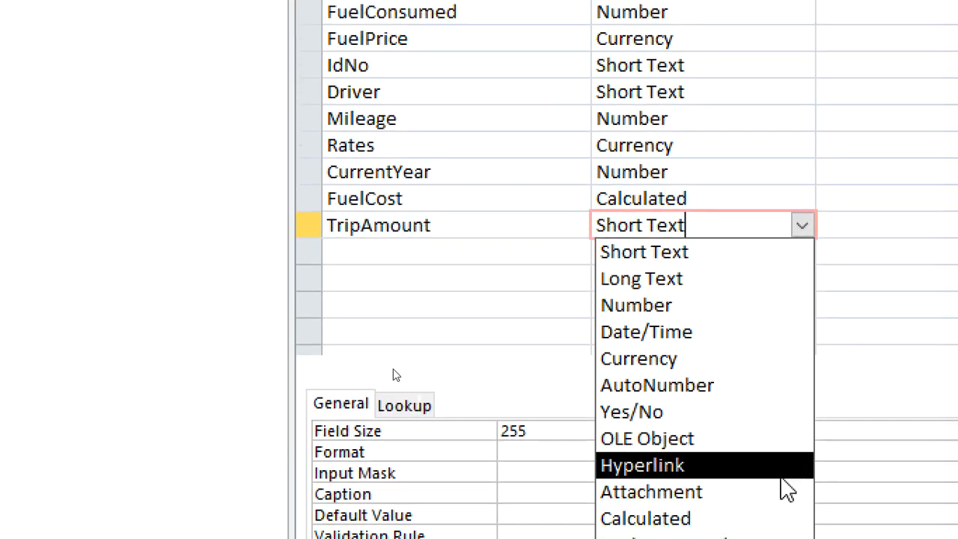
left_click(766, 522)
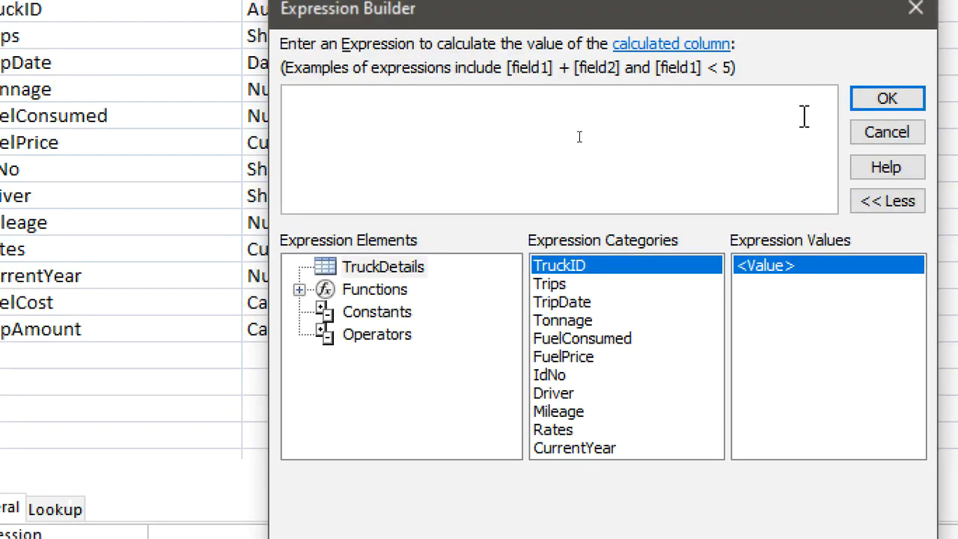
double_click(573, 431)
type("*")
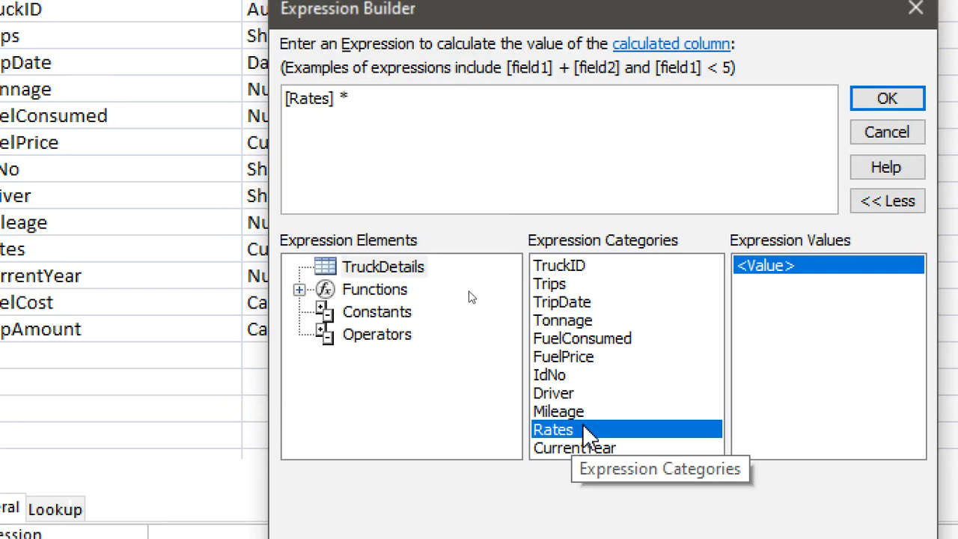
double_click(561, 412)
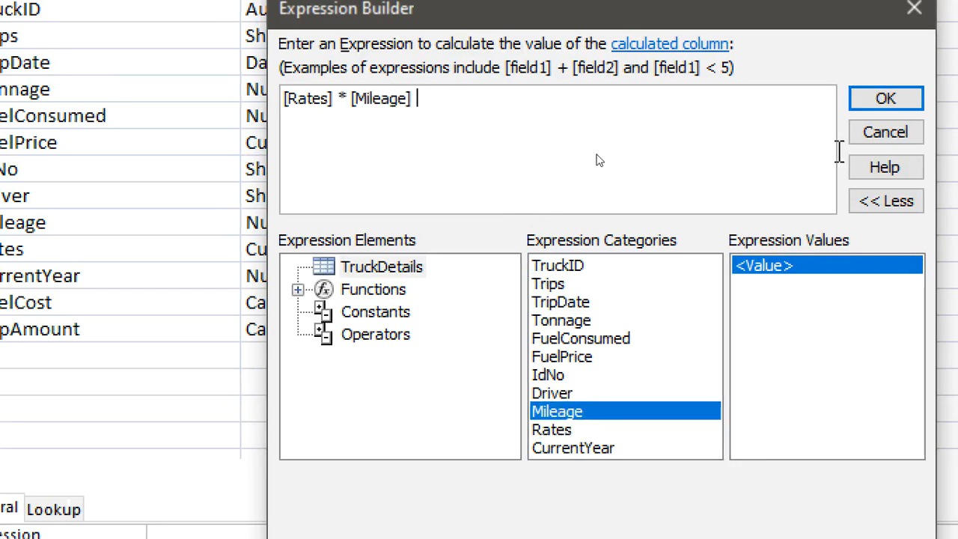
left_click(850, 99)
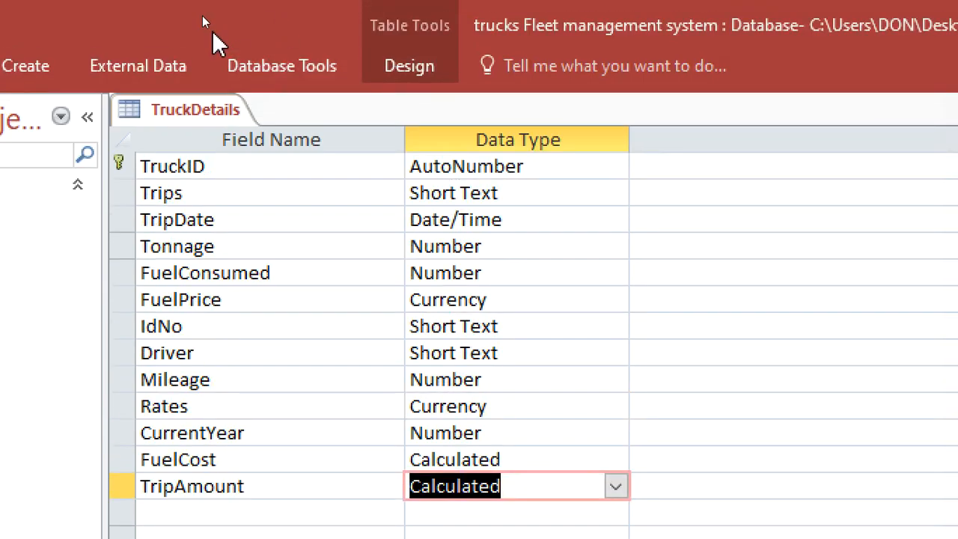
Close the TruckDetails table and create a new table in Design view.
right_click(197, 119)
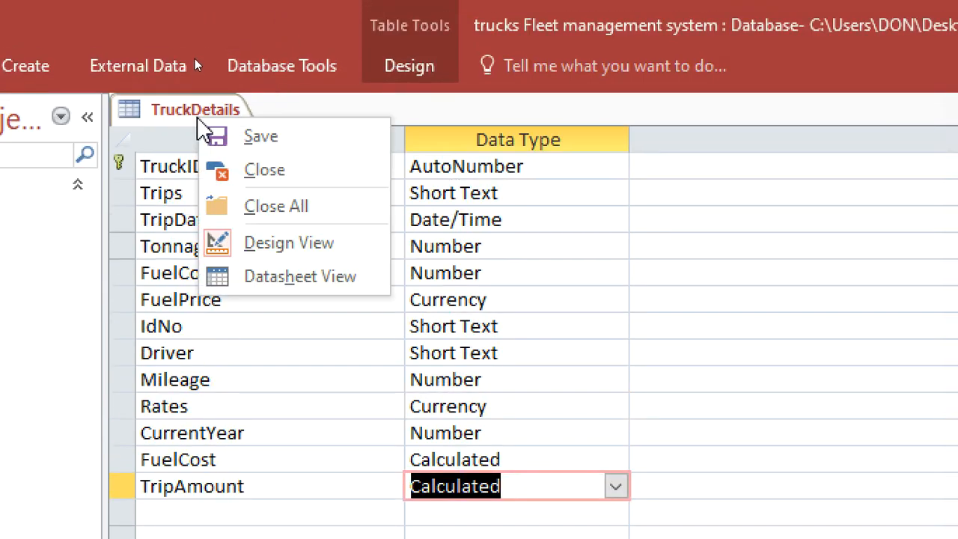
left_click(250, 168)
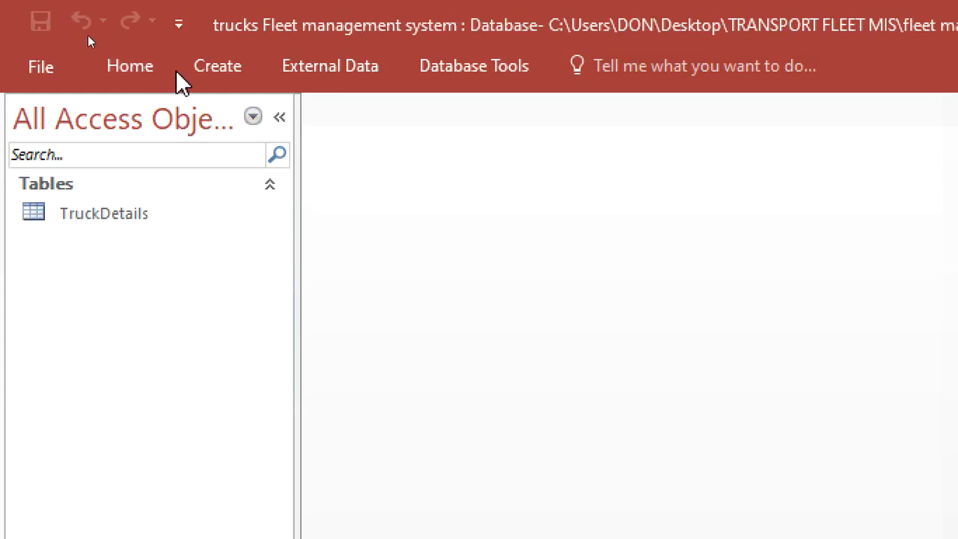
left_click(21, 72)
left_click(213, 152)
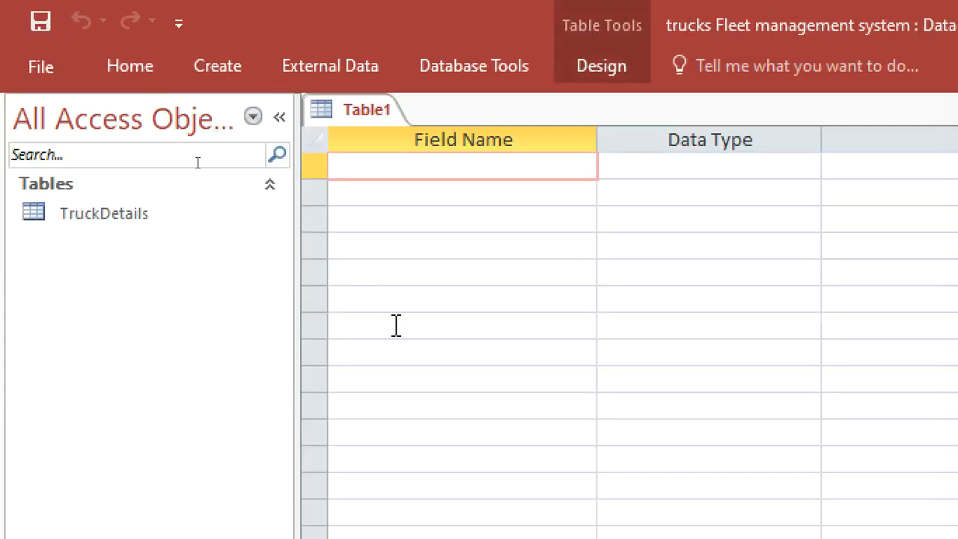
Add a SerialNo field with the AutoNumber data type and make it the primary key.
type("Ser")
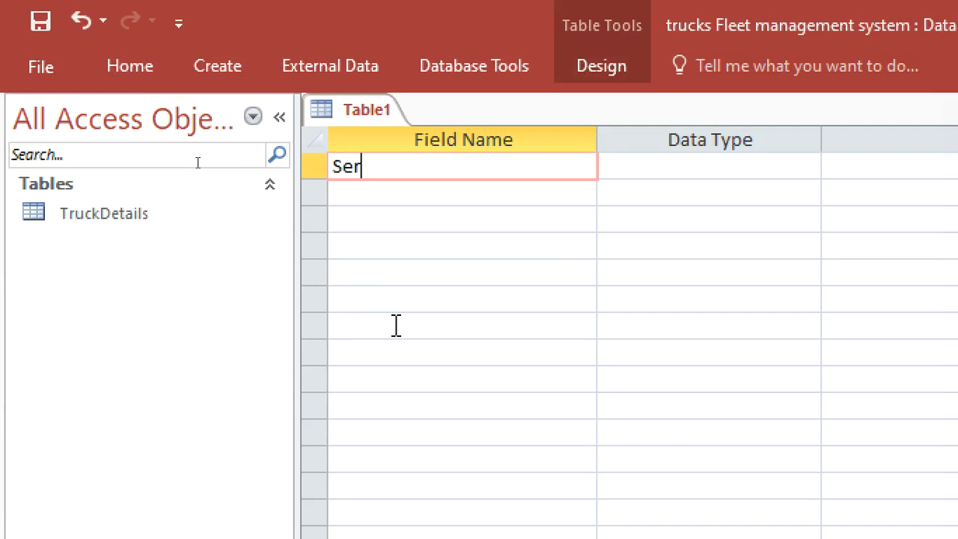
type("ialNo")
left_click(631, 175)
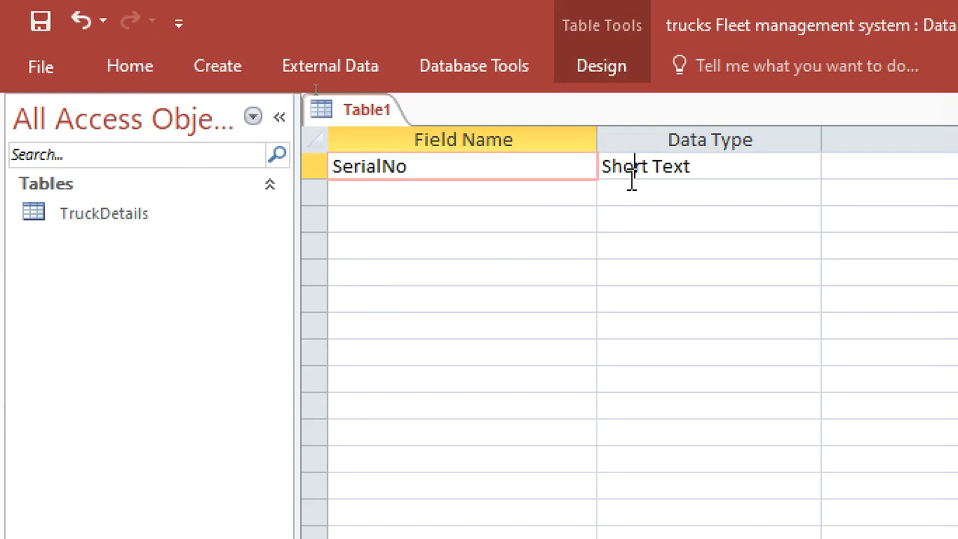
type("a")
right_click(631, 179)
left_click(676, 201)
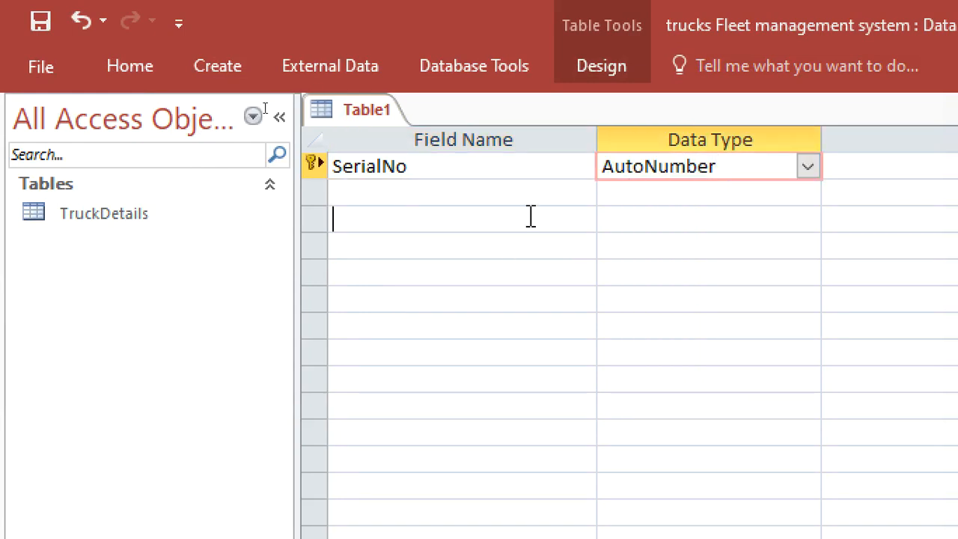
left_click(517, 196)
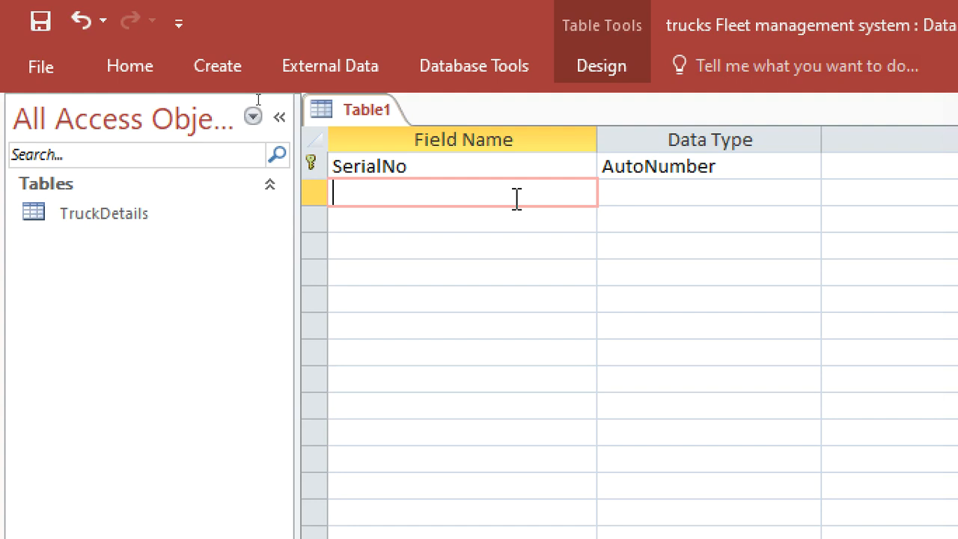
Add a Ctrips field and a Ctonnage field with the Number data type.
type("Ctrips")
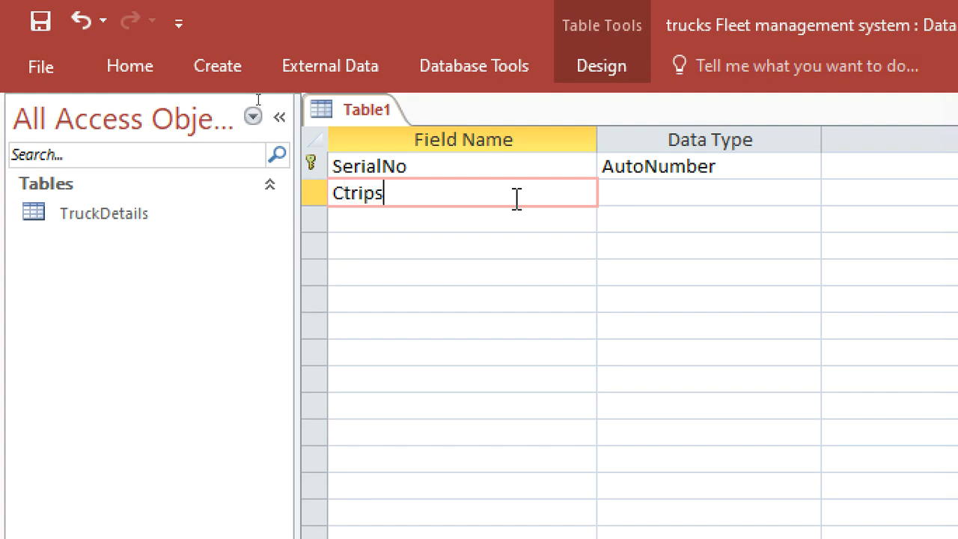
key("Down")
type("Ctonnage")
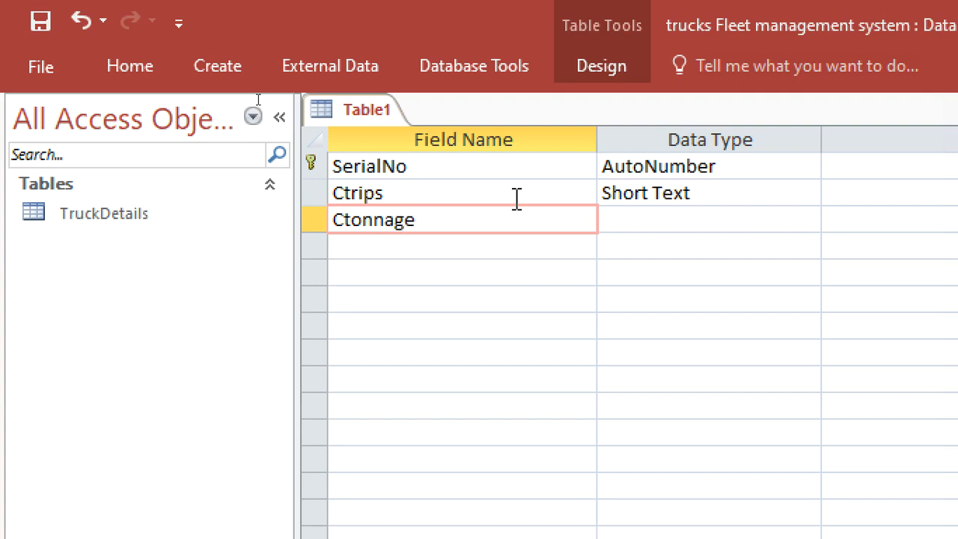
left_click(711, 217)
type("n")
left_click(586, 244)
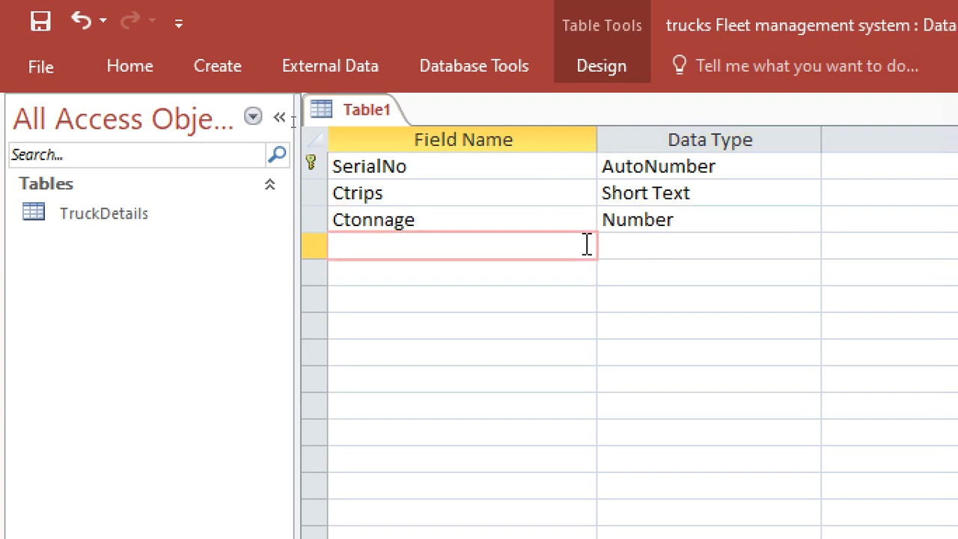
Add a CFuelConsumed field with the Number data type.
type("CFue")
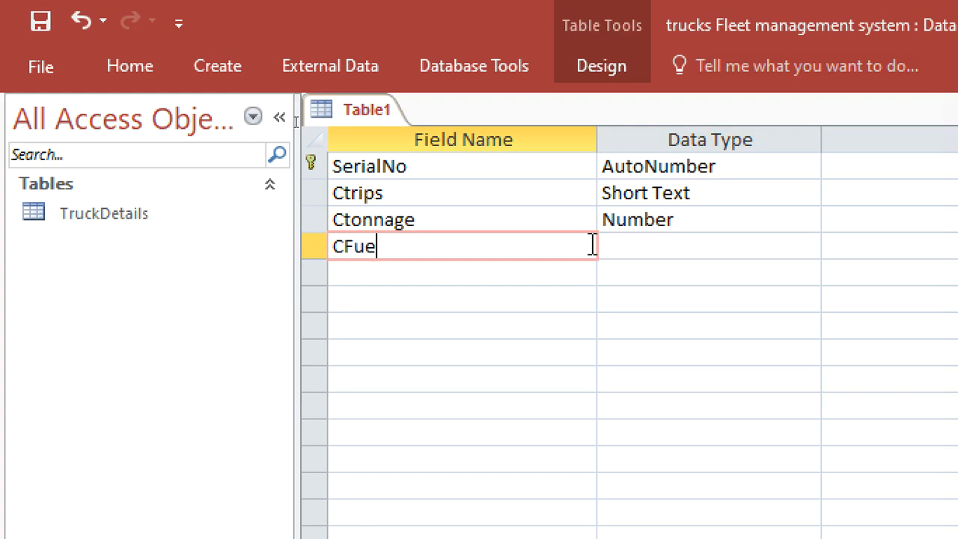
type("lCons")
key("BackSpace")
type("nsuem")
key("BackSpace")
key("BackSpace")
type("med")
double_click(641, 240)
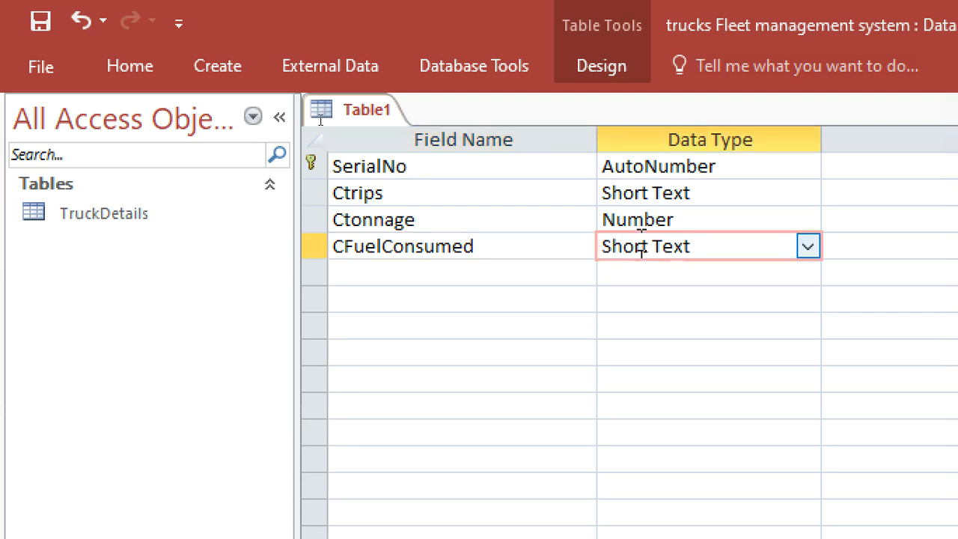
type("number")
left_click(550, 273)
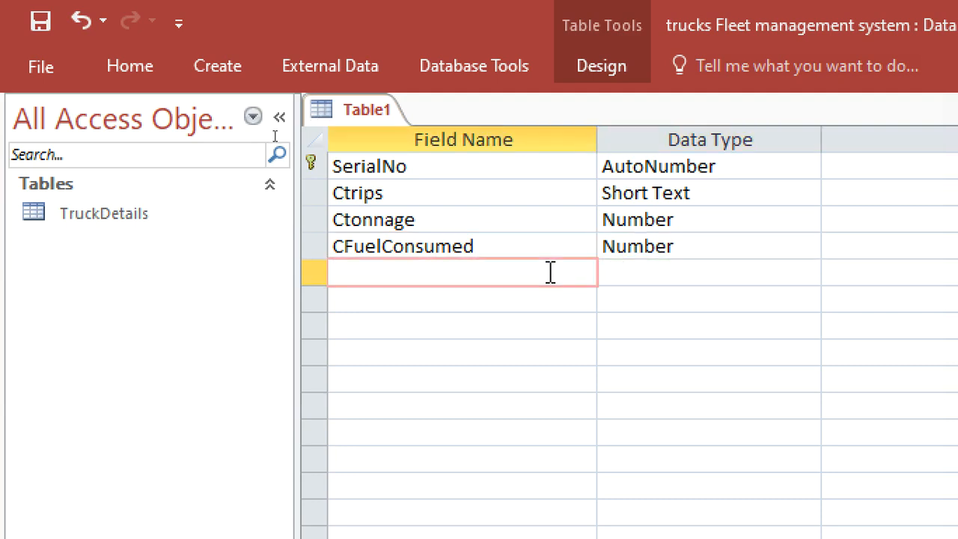
Add a field named CFuelPrice below CFuelConsumed.
type("FuelPruc")
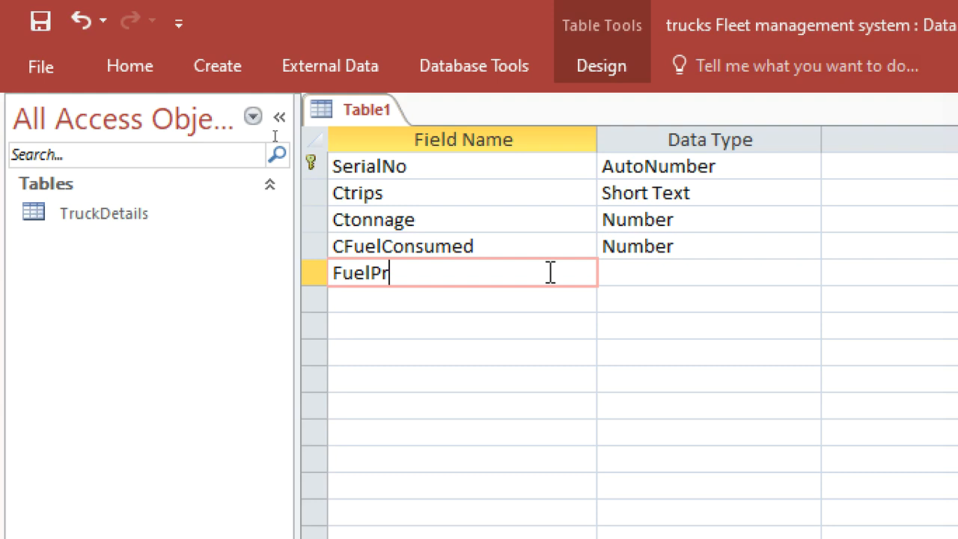
key("BackSpace")
key("BackSpace")
type("ice")
key("Left")
key("Left")
key("Left")
key("Left")
key("Left")
key("Left")
key("Left")
key("Left")
type("C")
key("Down")
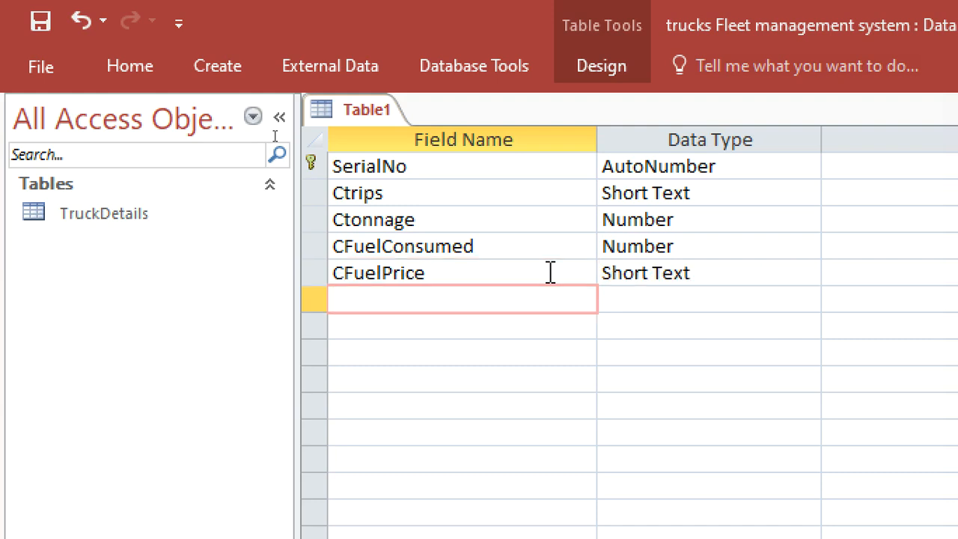
Add a Cmileage field as Number and change CFuelPrice's data type to Currency.
type("Cmileage")
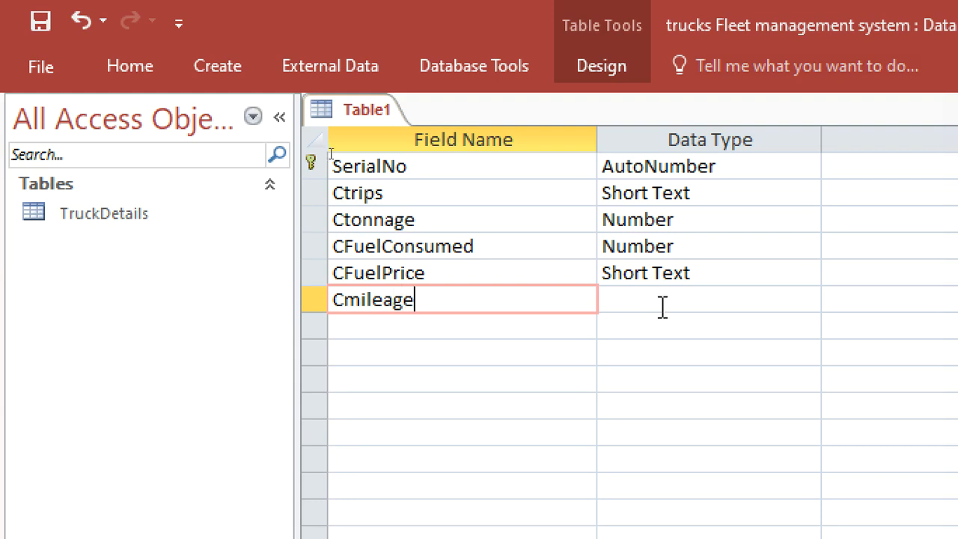
left_click(662, 307)
type("currency")
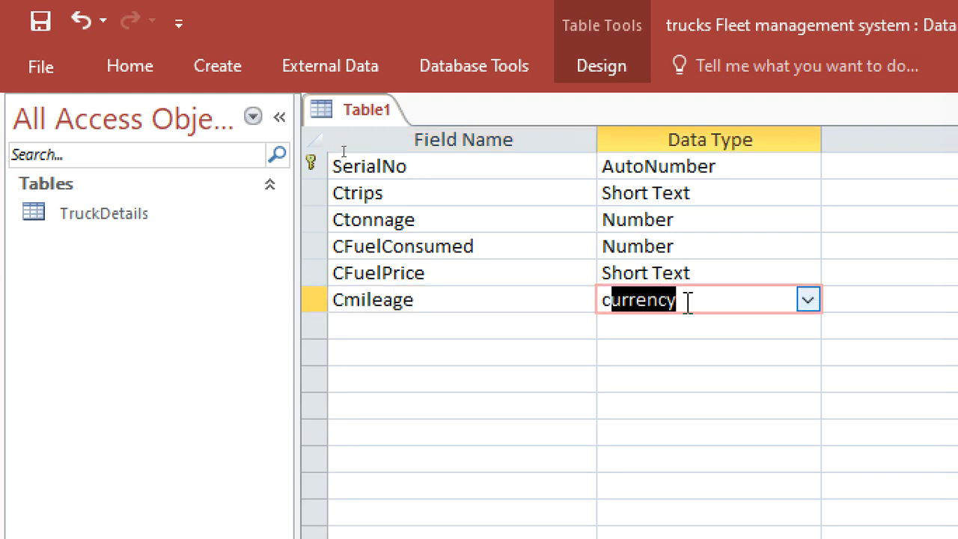
double_click(688, 302)
type("n")
left_click(689, 277)
type("c")
left_click(486, 320)
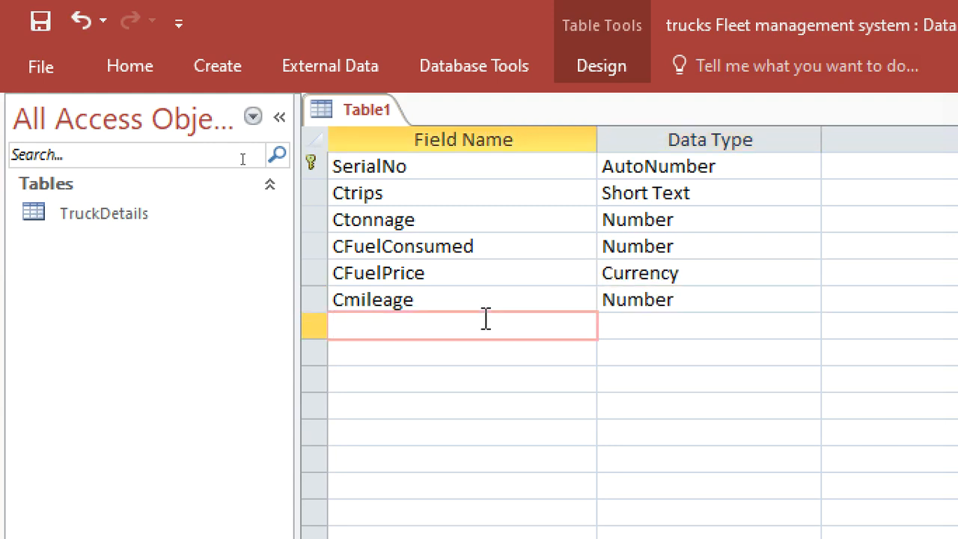
Add a CRates field with the Currency data type.
type("CRates")
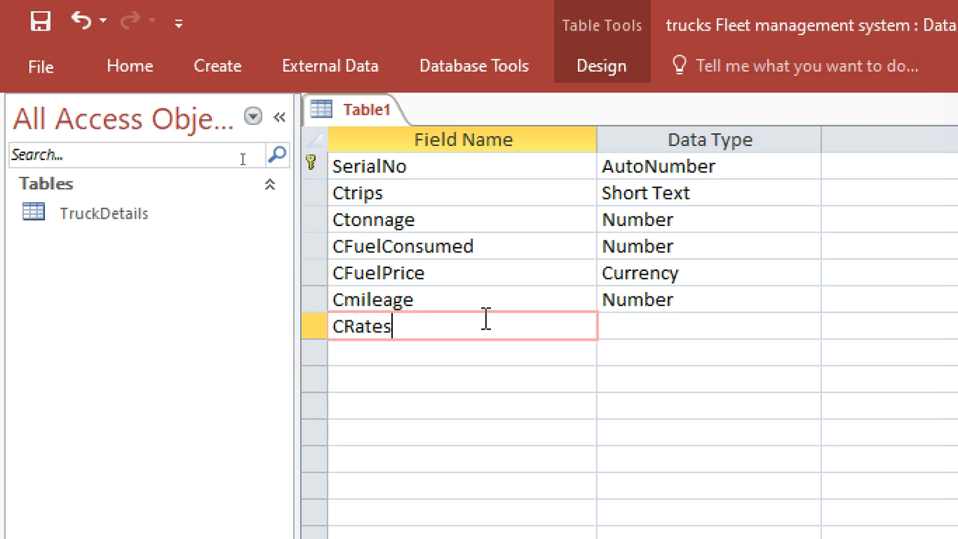
left_click(607, 327)
type("currency")
left_click(524, 353)
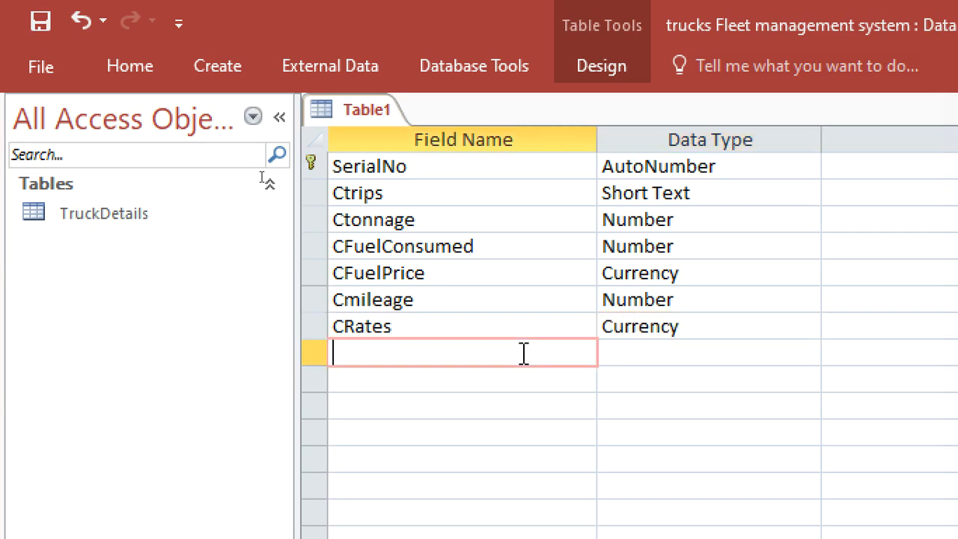
Add a field named CFuelCost below CRates.
type("FuelCost")
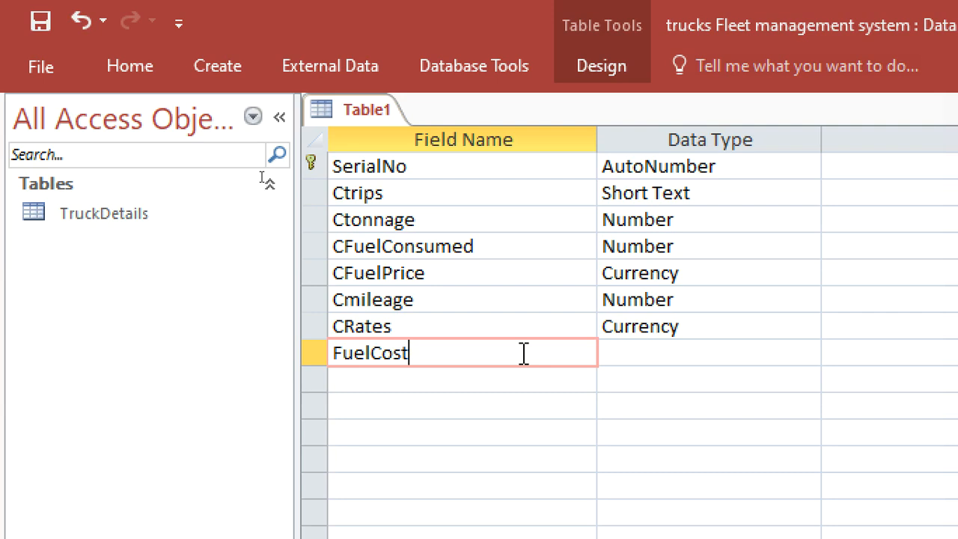
key("Left")
key("Left")
key("Left")
key("Left")
key("Left")
key("Left")
key("Left")
key("Left")
type("C")
key("Down")
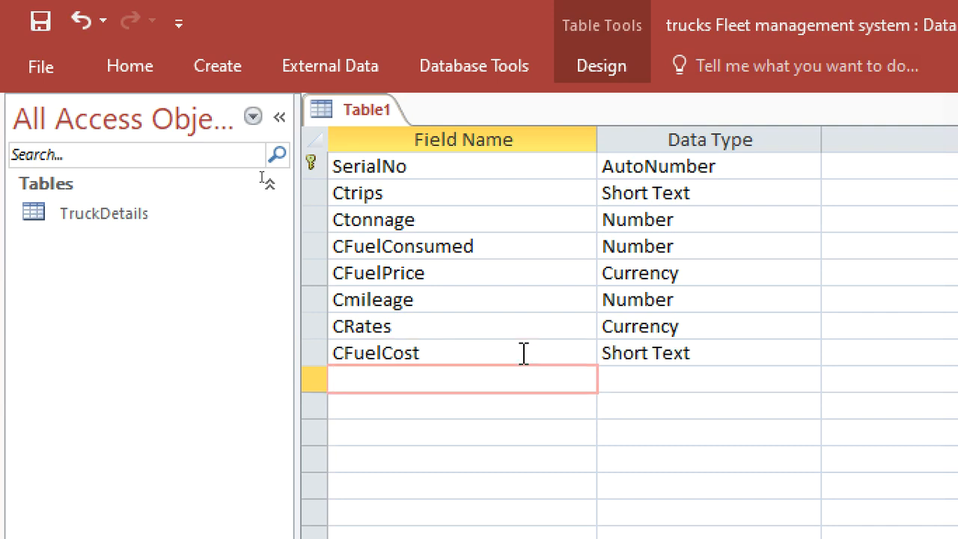
Add a field named CTripAmount below CFuelCost.
type("CTripAmount")
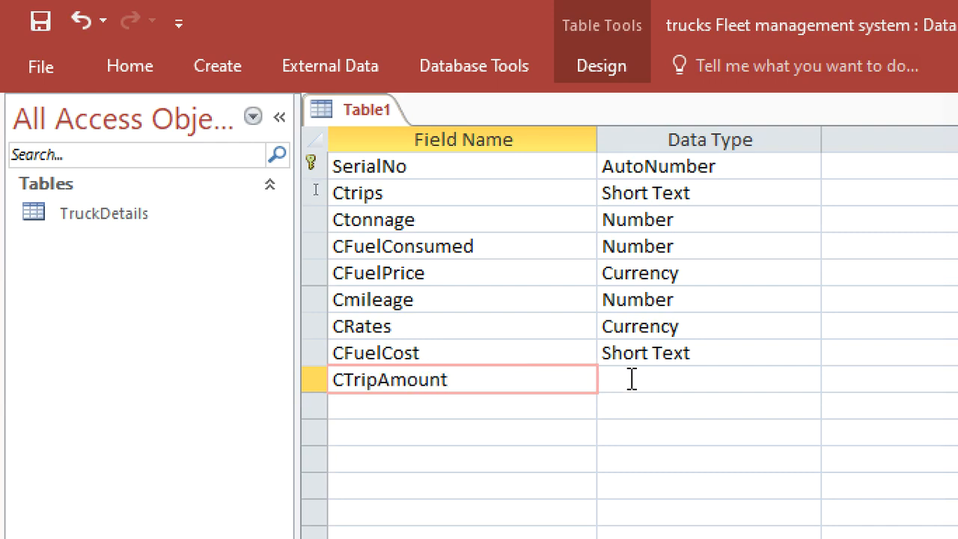
Set the data type of CTripAmount and CFuelCost to Currency.
left_click(633, 380)
type("cy")
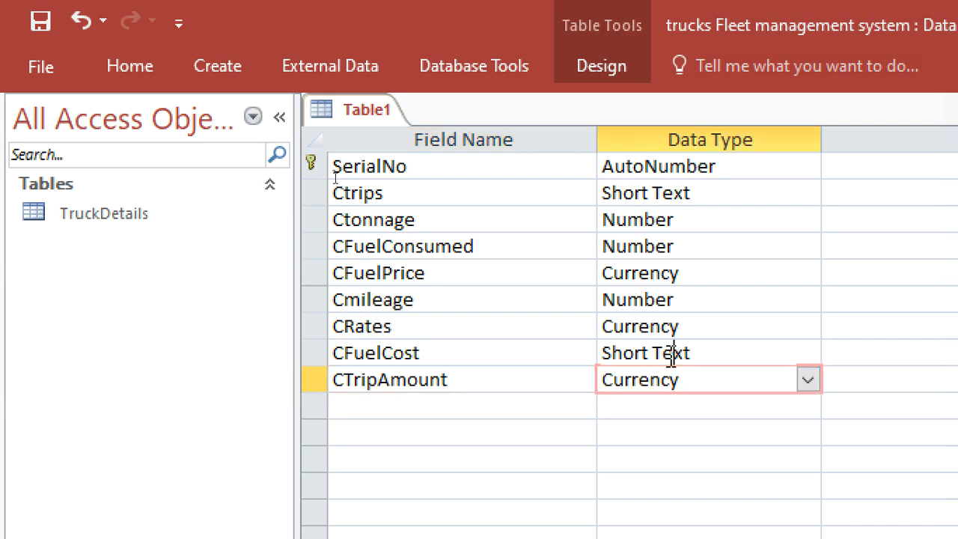
left_click(672, 354)
type("currency")
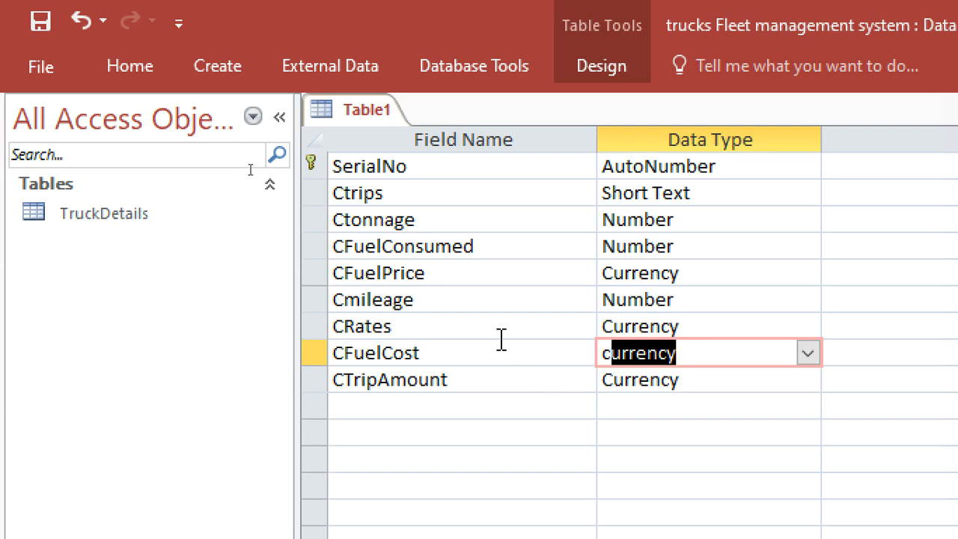
Save the new table as Child.
key("ctrl+s")
type("chi")
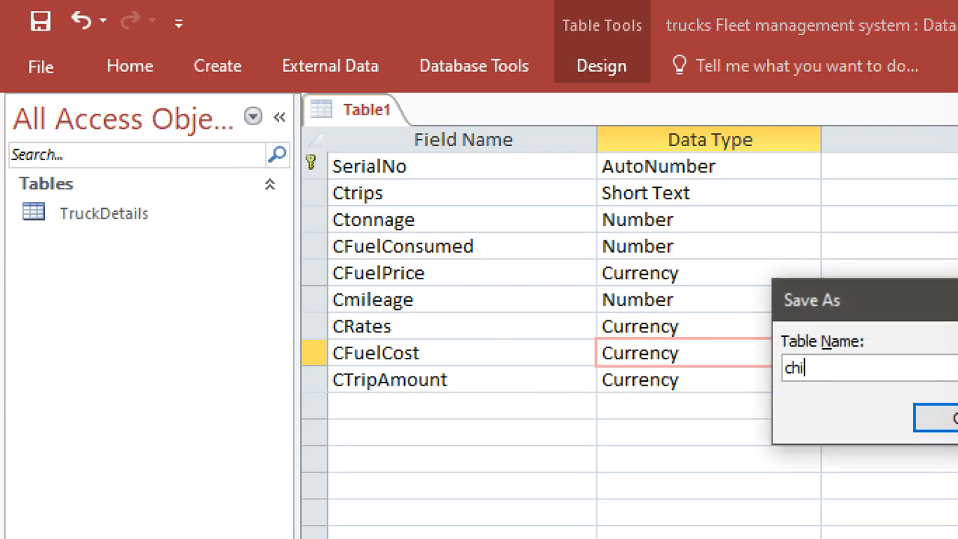
key("BackSpace")
key("BackSpace")
type("Child")
key("Return")
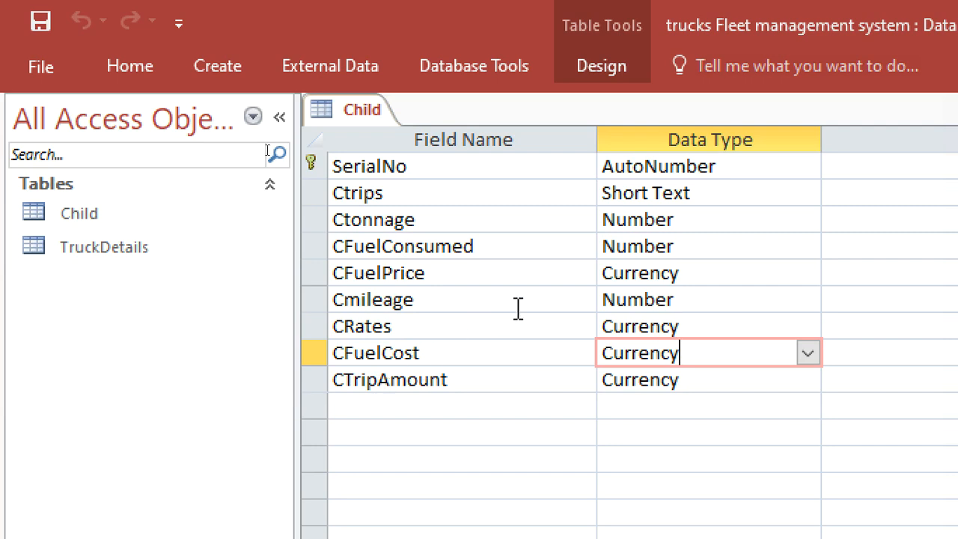
Set the CFuelPrice field's format to "Kshs." #,###.00 and copy it.
left_click(674, 274)
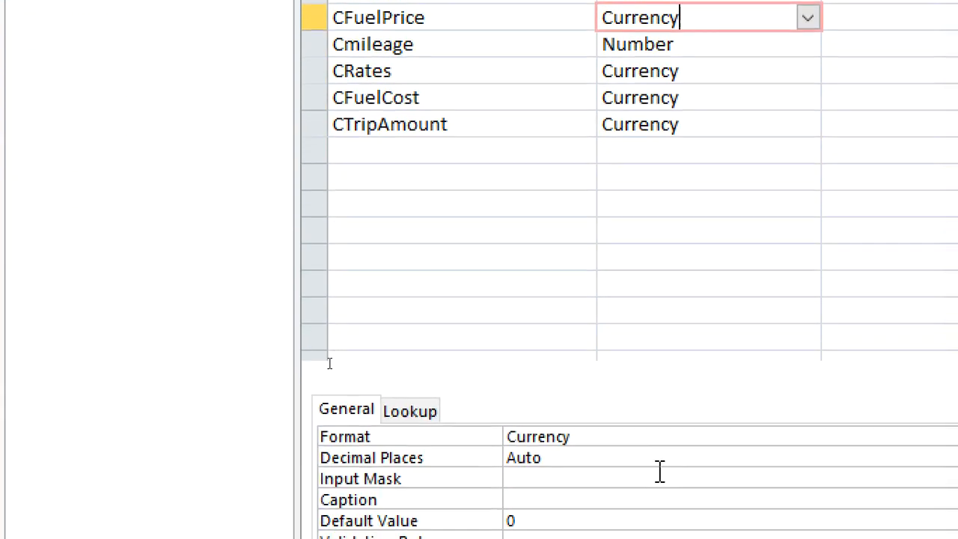
left_click(637, 438)
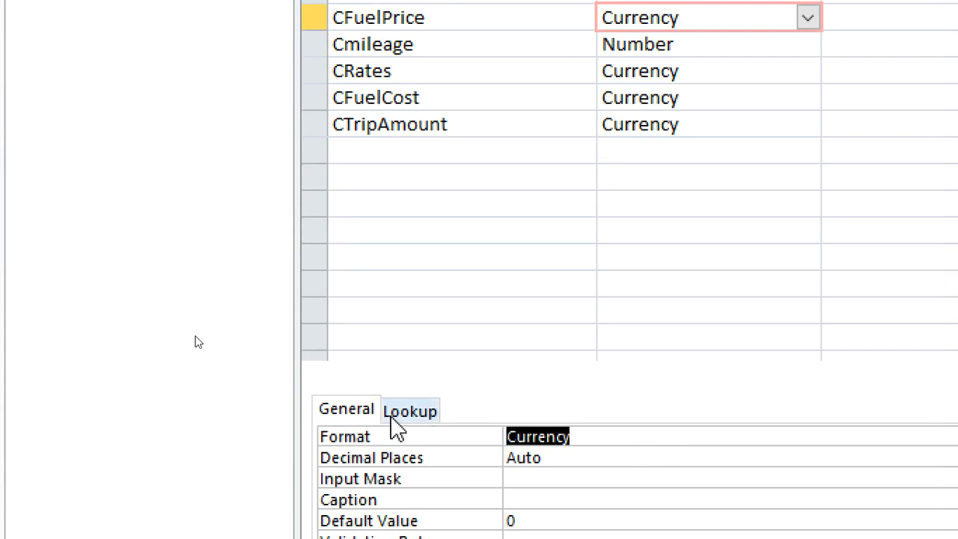
type("\"\"")
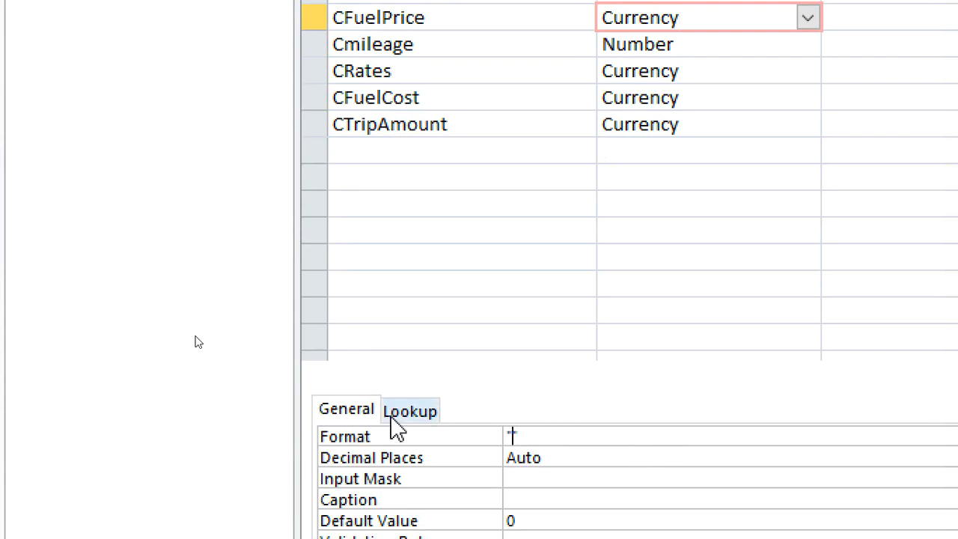
key("Left")
type("Kshs.\" #,###.0")
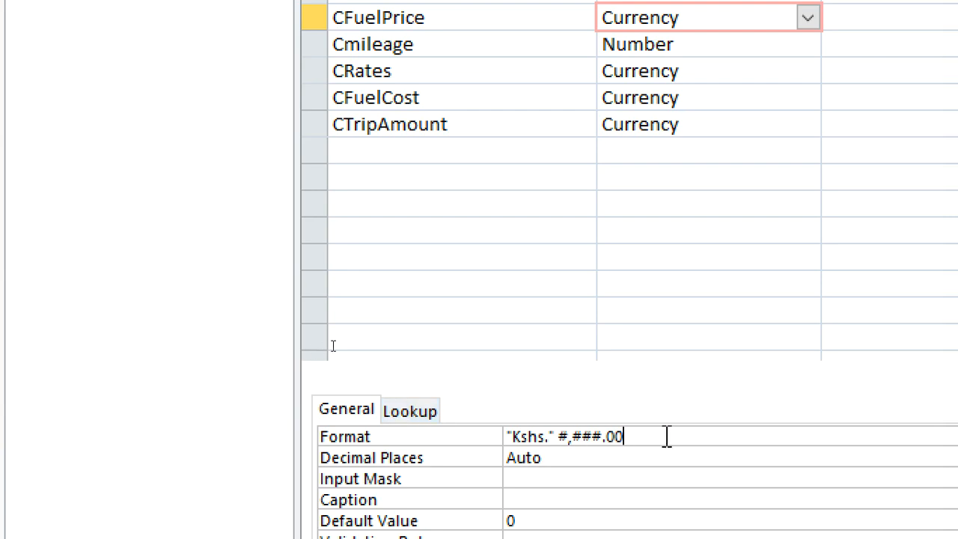
left_click(462, 430)
key("ctrl+c")
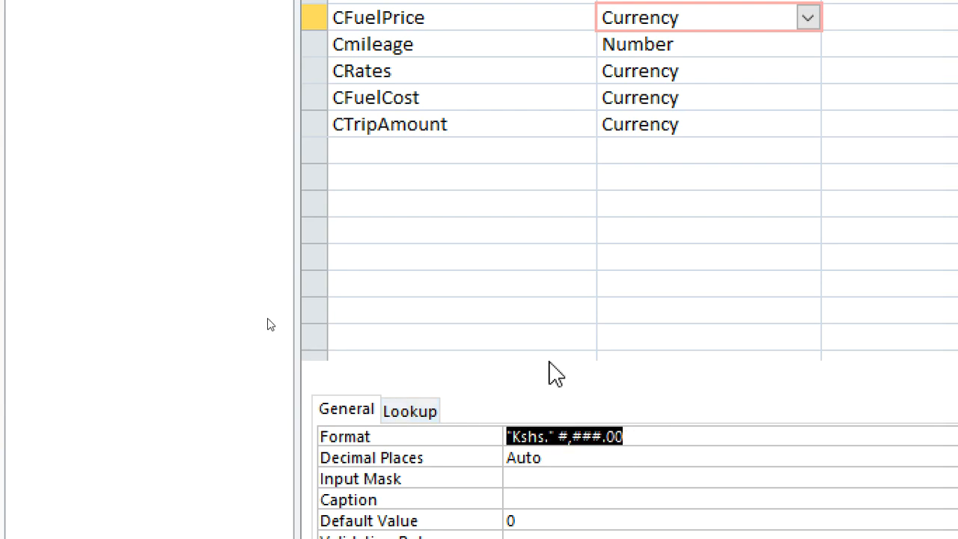
Paste the "Kshs." #,###.00 format into CRates, CFuelCost and CTripAmount.
left_click(704, 71)
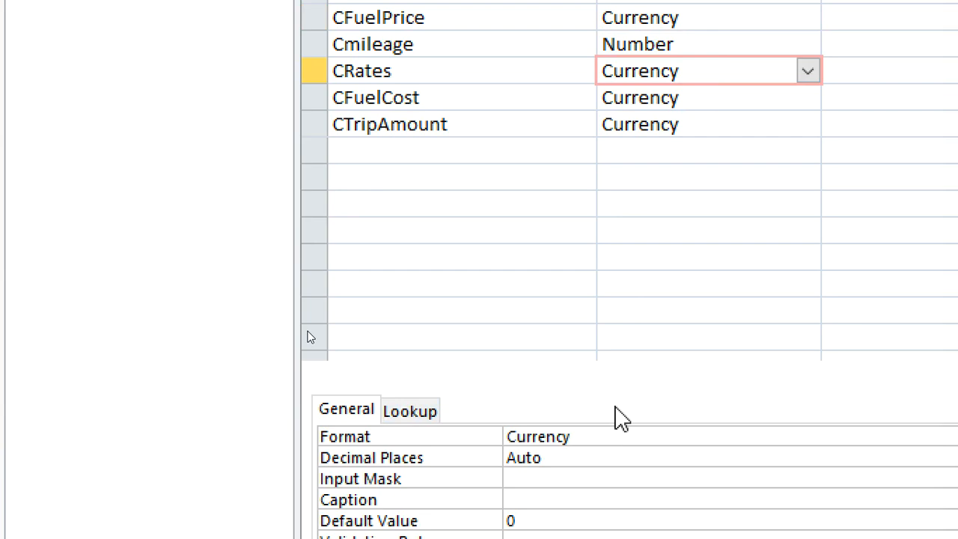
left_click(429, 438)
key("ctrl+v")
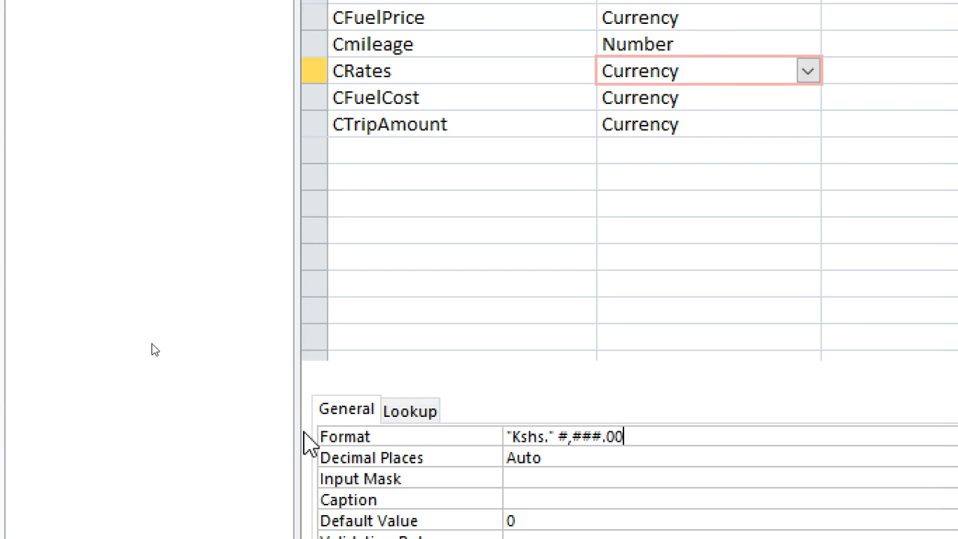
left_click(691, 103)
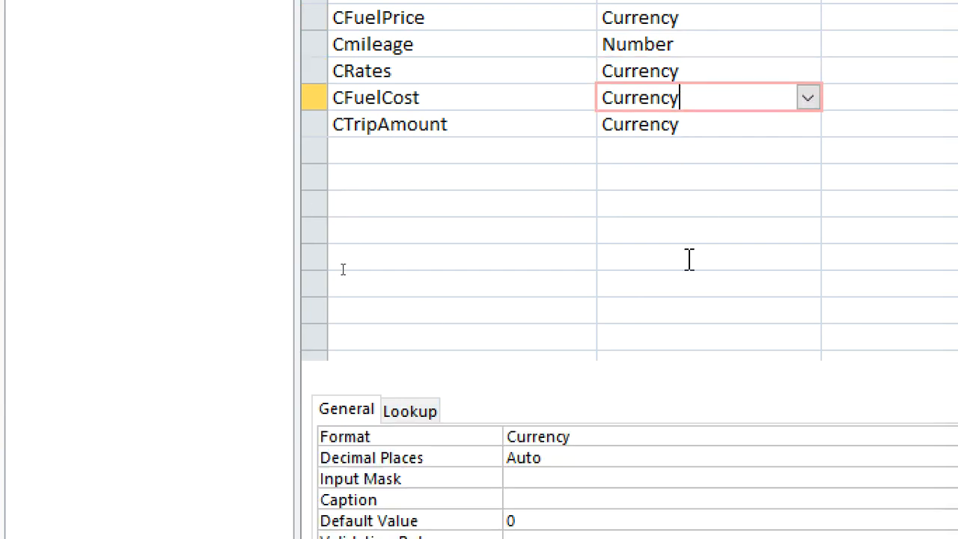
left_click(614, 439)
key("ctrl+v")
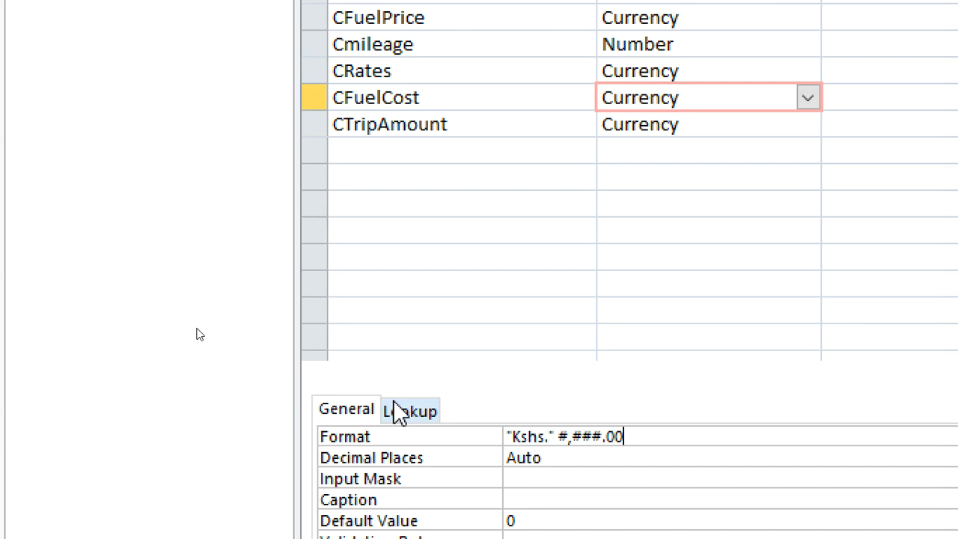
left_click_drag(696, 138, 625, 138)
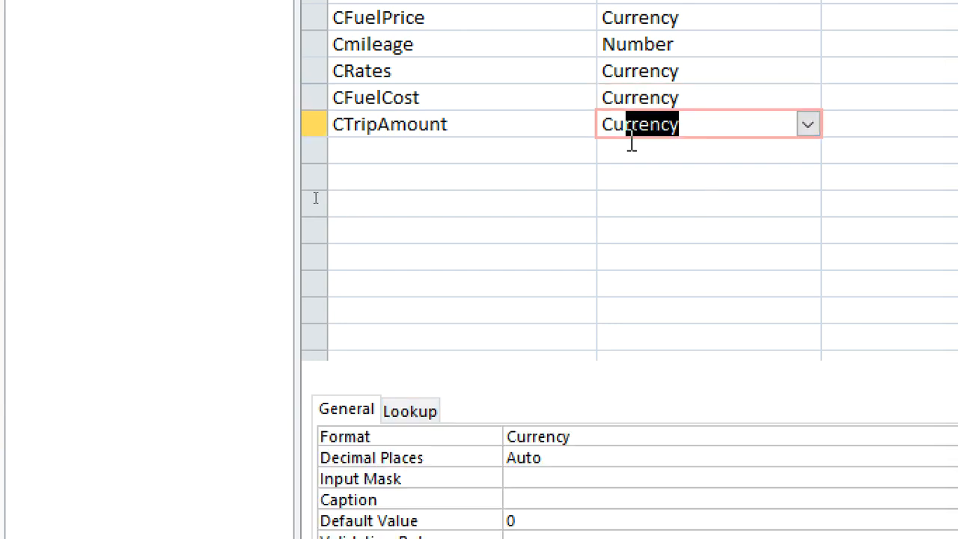
left_click(597, 437)
type("\"Kshs. \"#,###.00")
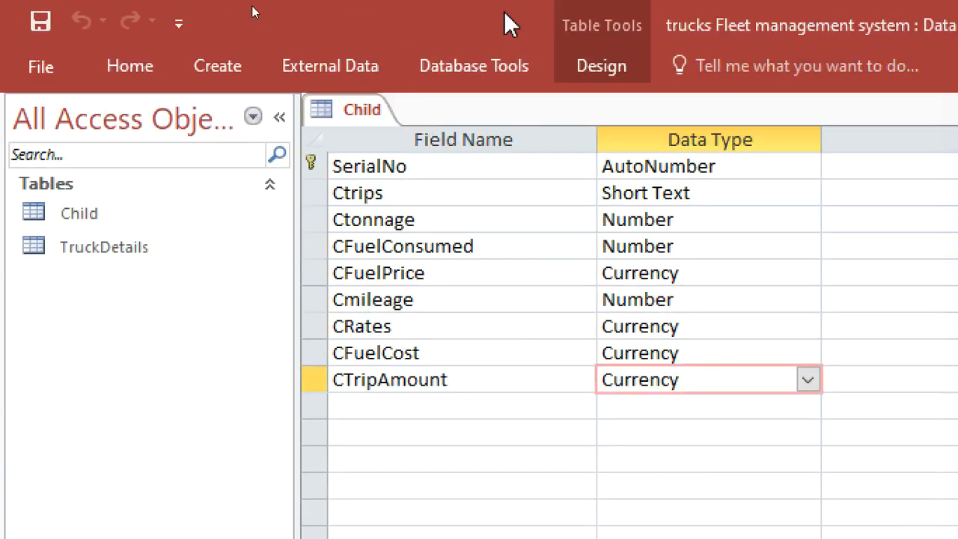
Close the Child table and open the TruckDetails table in Design view.
right_click(367, 112)
left_click(420, 166)
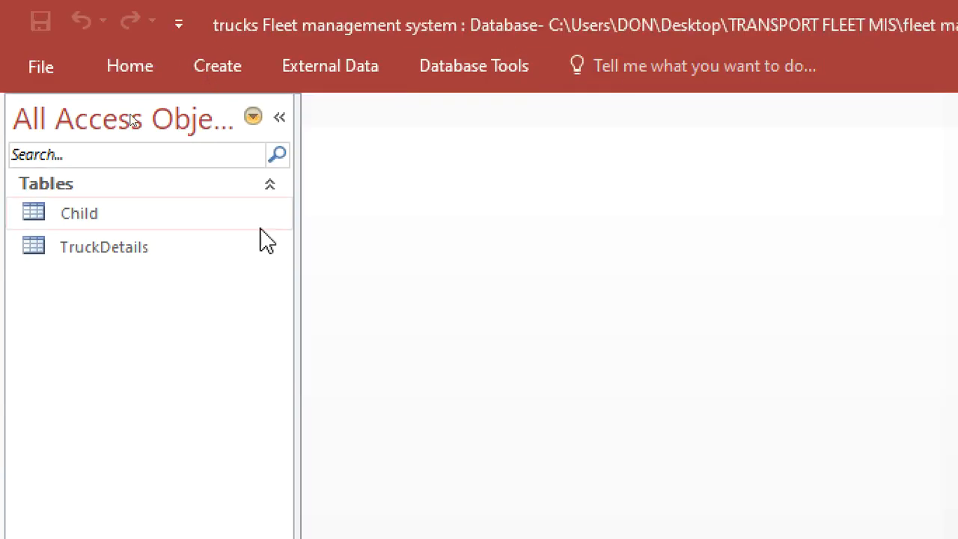
right_click(139, 249)
left_click(191, 291)
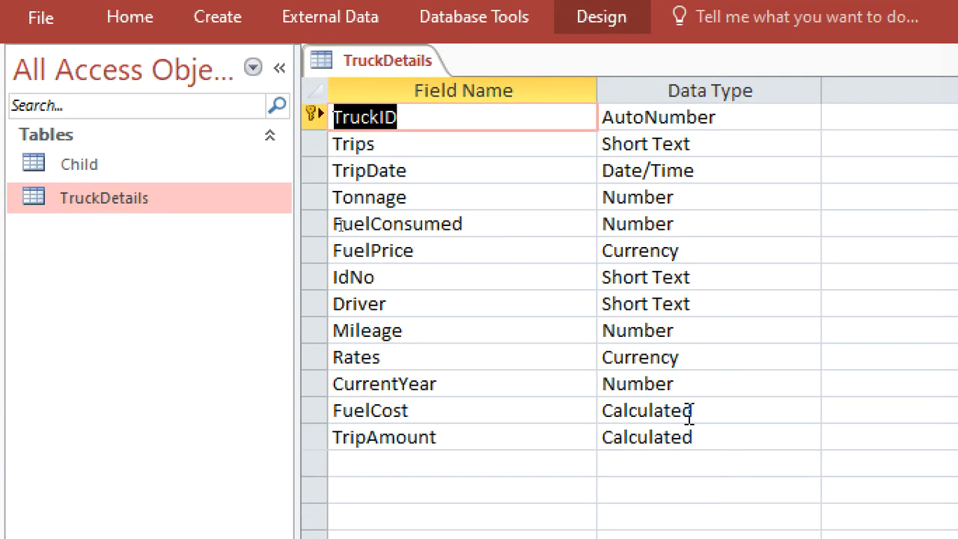
Paste the "Kshs." #,###.00 format into the FuelPrice and Rates fields of TruckDetails, then close the table.
left_click(695, 253)
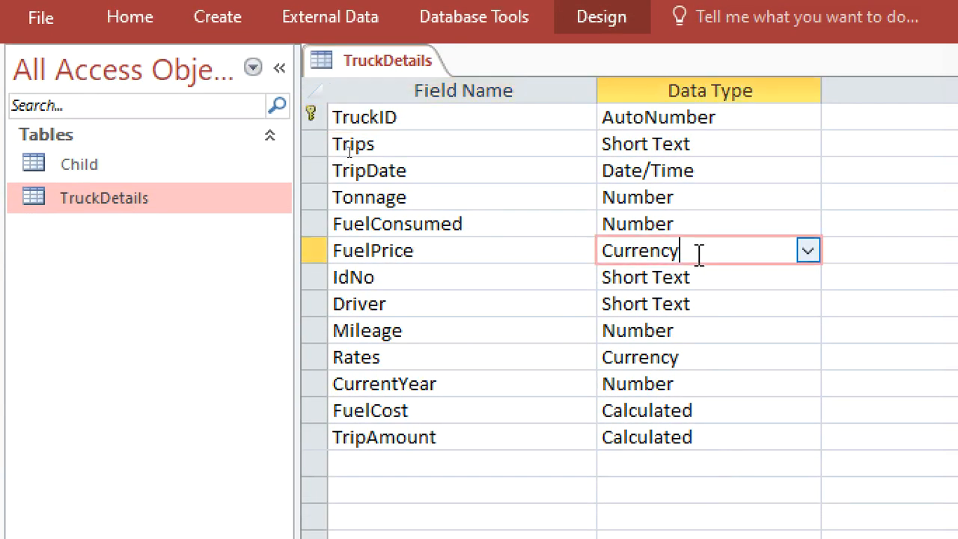
left_click_drag(608, 441, 479, 423)
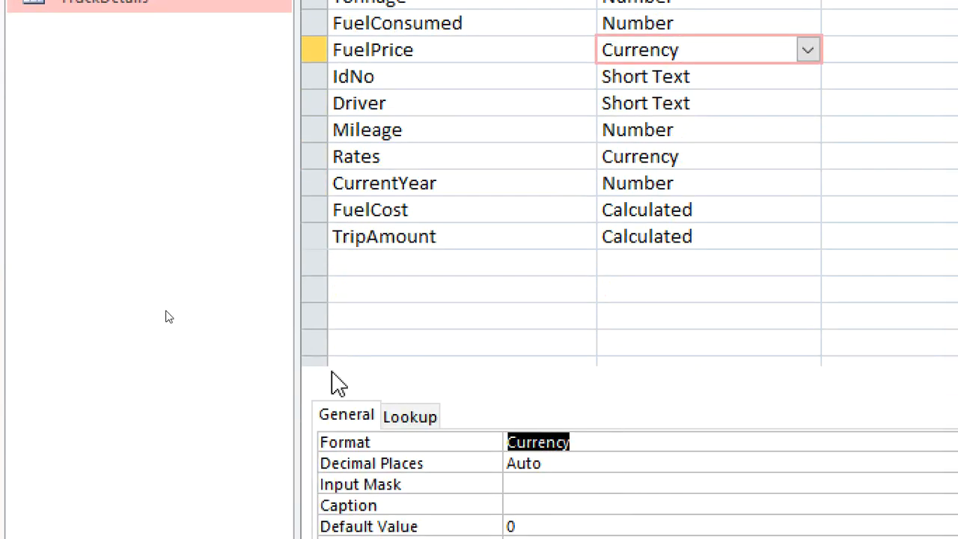
type("\"Kshs. \"#,###.00")
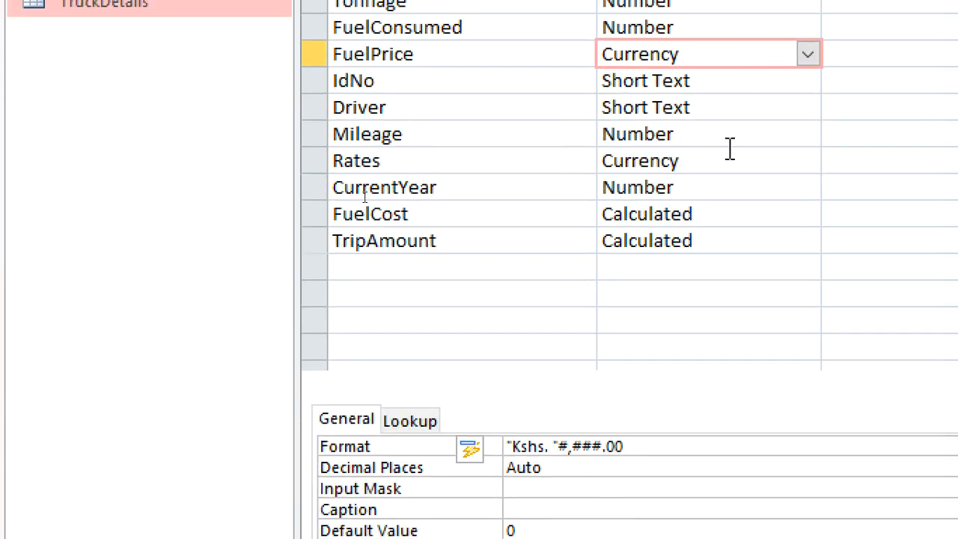
left_click(726, 159)
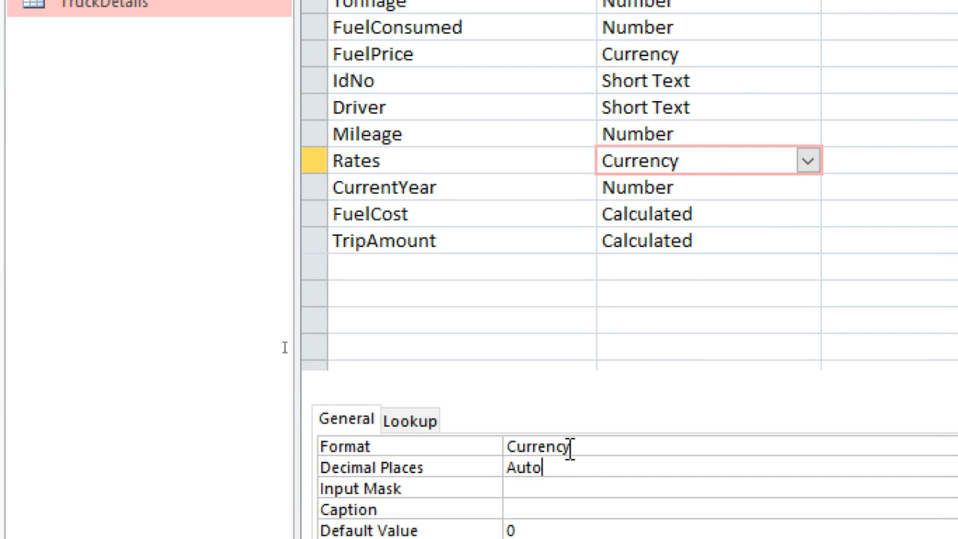
left_click_drag(571, 447, 392, 447)
type("\"Kshs. \"#,###.00")
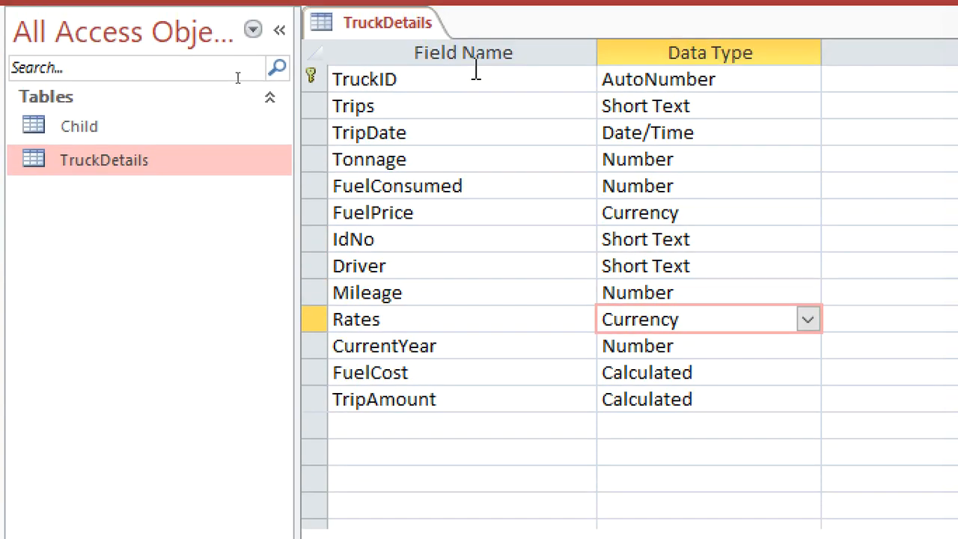
right_click(374, 72)
left_click(420, 119)
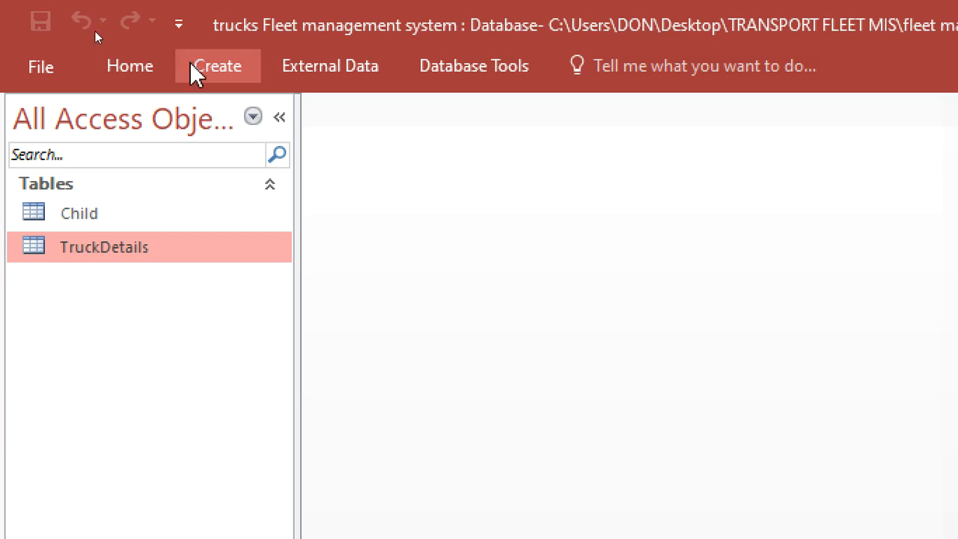
Start a new query design and add the Child and TruckDetails tables to it.
left_click(196, 71)
left_click(416, 146)
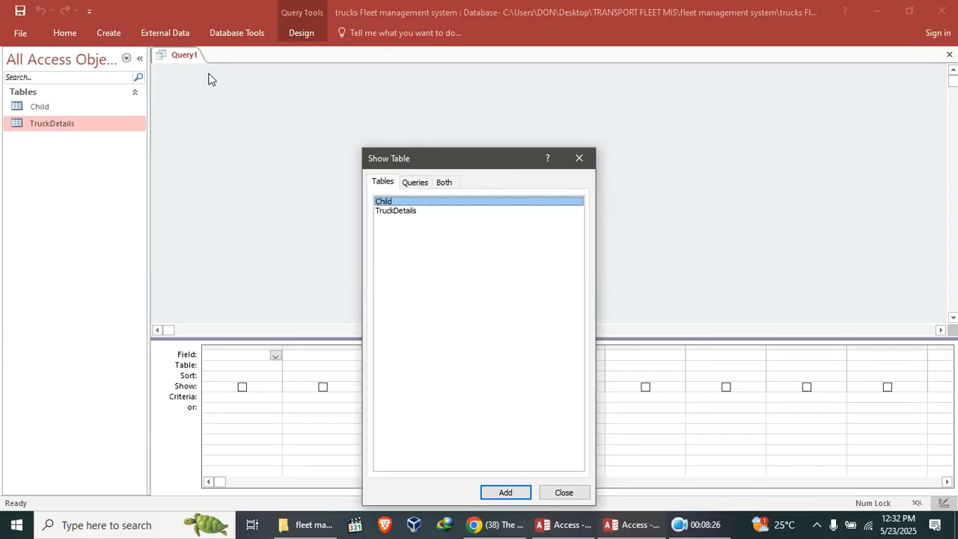
double_click(401, 202)
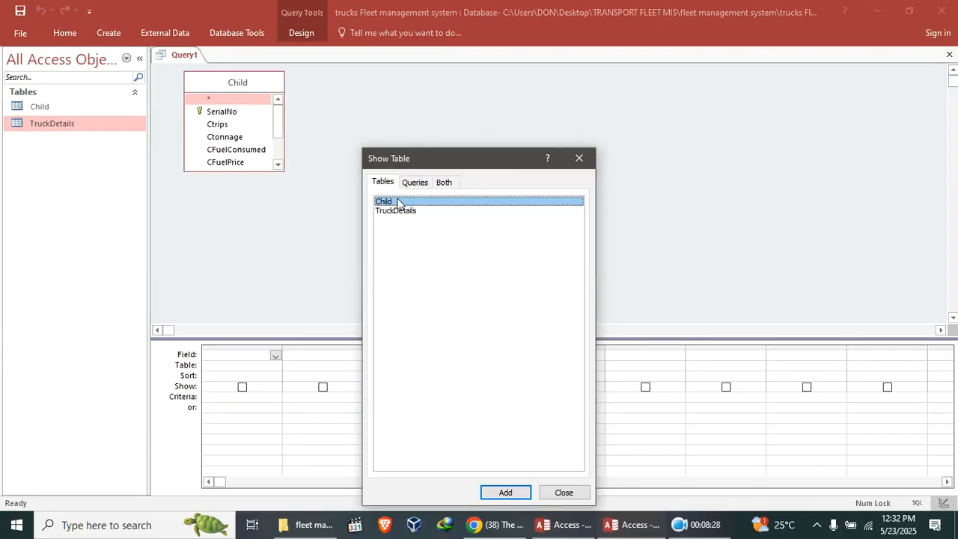
double_click(411, 213)
left_click(579, 158)
Enlarge both table field lists and arrange Child to the left of TruckDetails.
left_click_drag(390, 171, 418, 307)
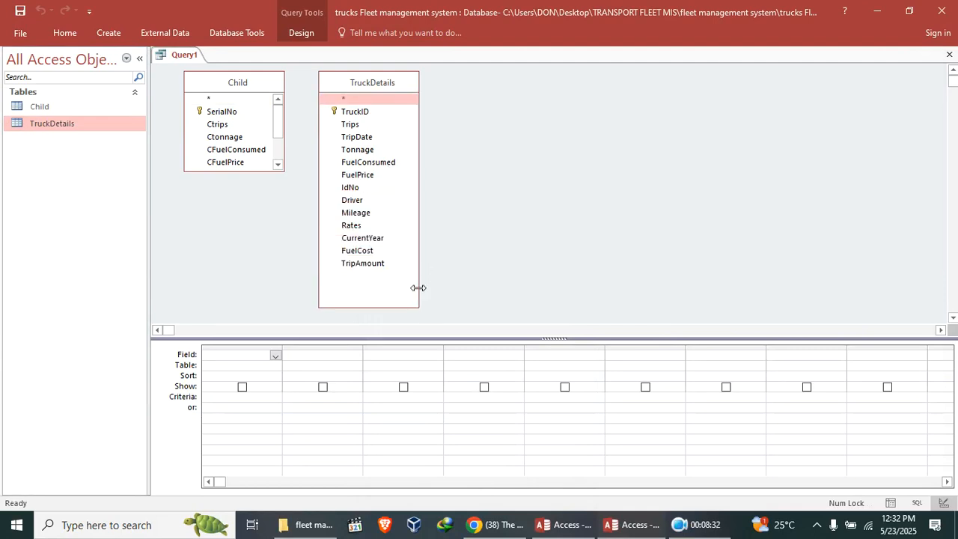
left_click_drag(252, 171, 267, 287)
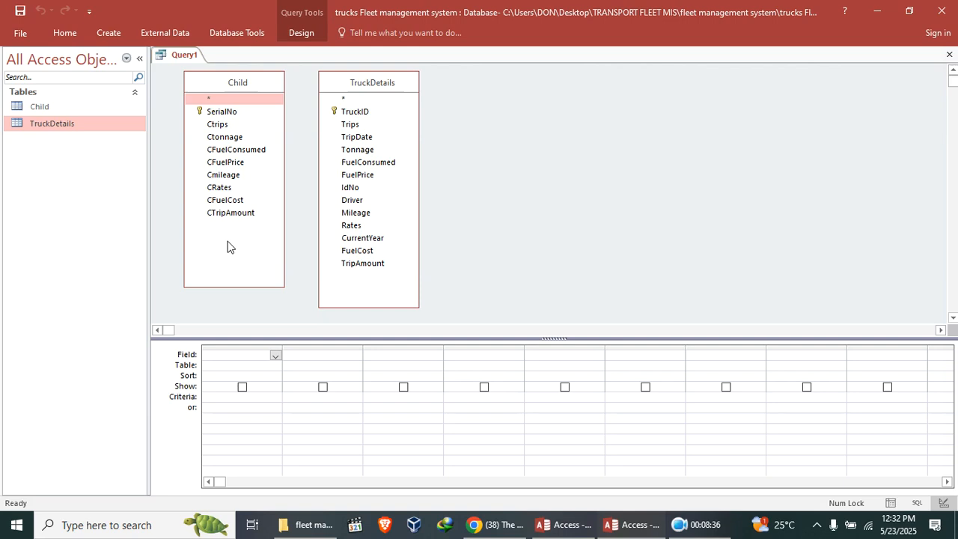
left_click_drag(219, 90, 523, 106)
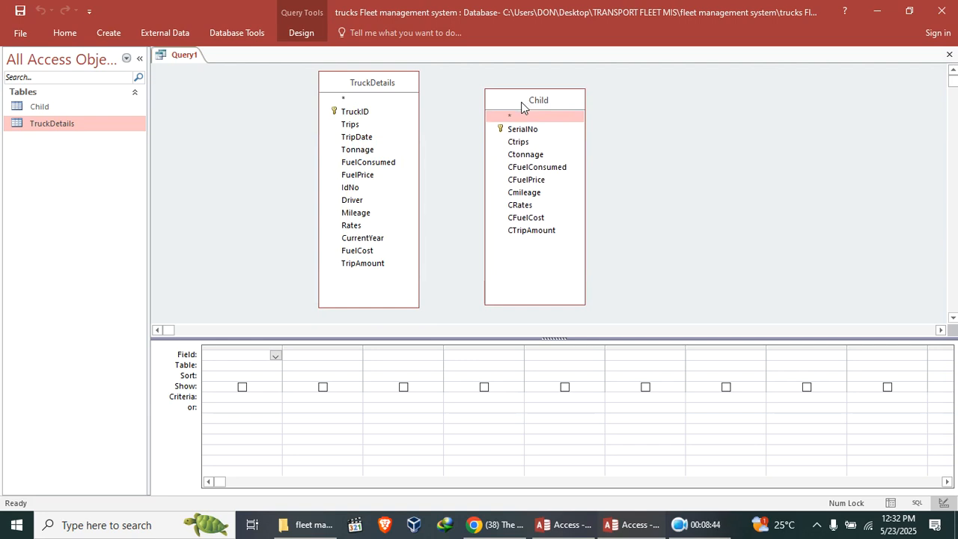
left_click_drag(521, 102, 244, 96)
left_click_drag(334, 95, 474, 85)
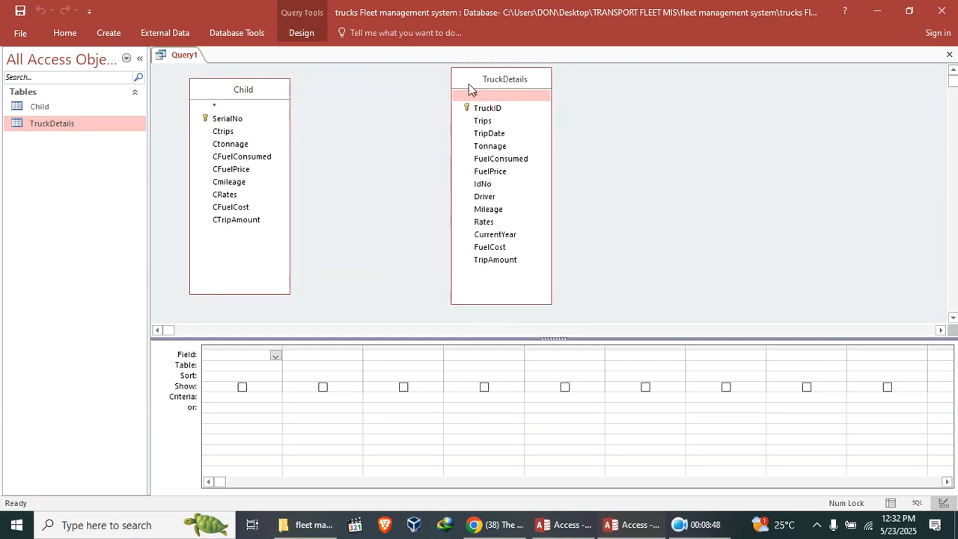
Add every Child field from SerialNo through CTripAmount to the query grid.
double_click(228, 119)
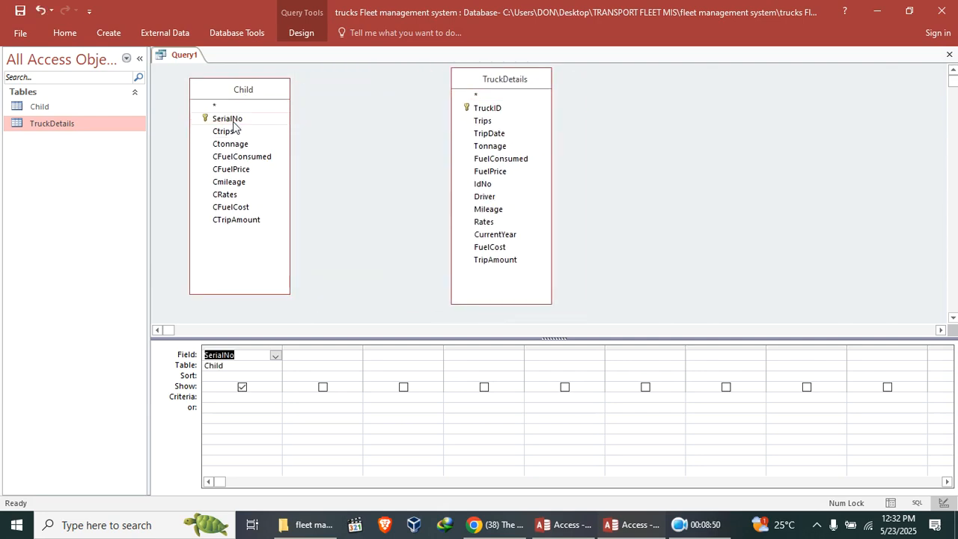
double_click(225, 132)
double_click(232, 143)
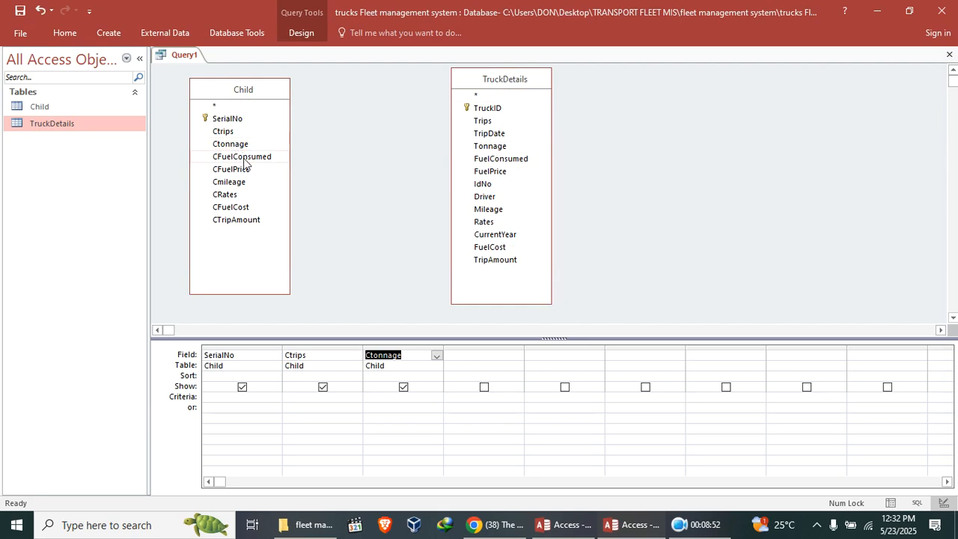
double_click(244, 158)
double_click(248, 169)
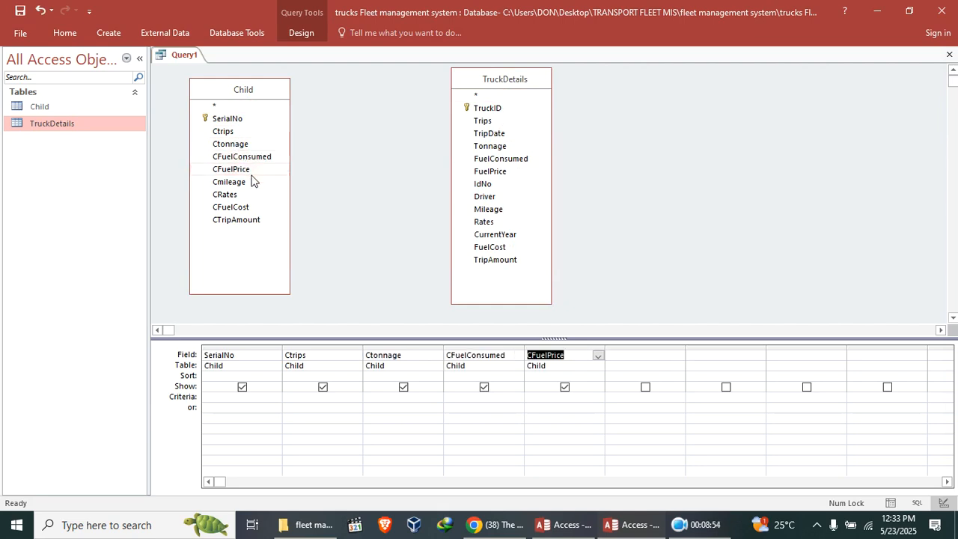
double_click(253, 182)
double_click(258, 195)
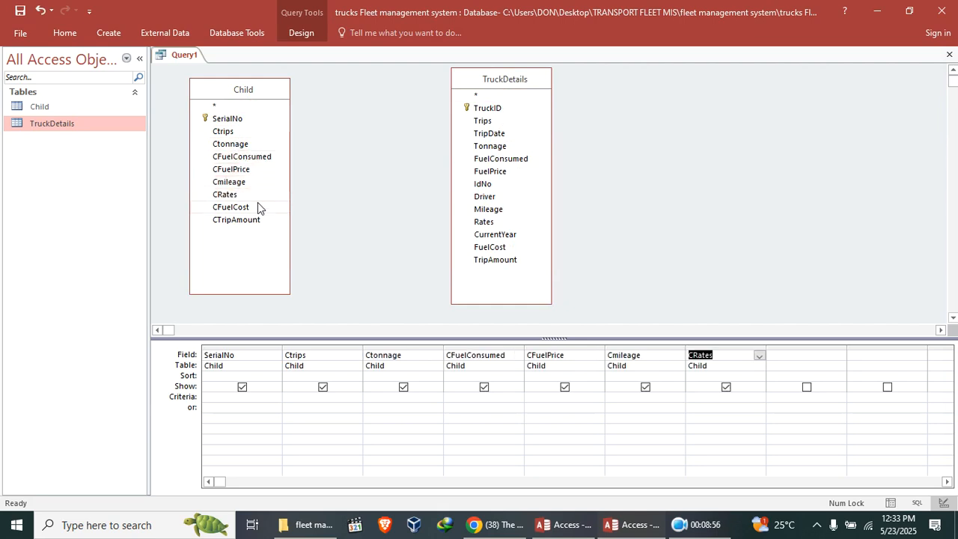
double_click(257, 208)
double_click(269, 220)
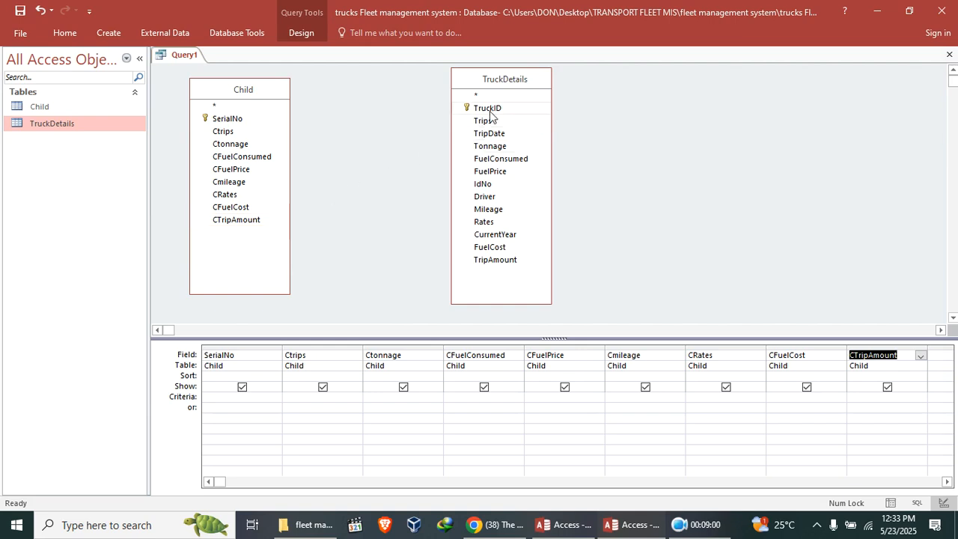
Add every TruckDetails field from TruckID through TripAmount to the query grid.
left_click_drag(220, 482, 652, 471)
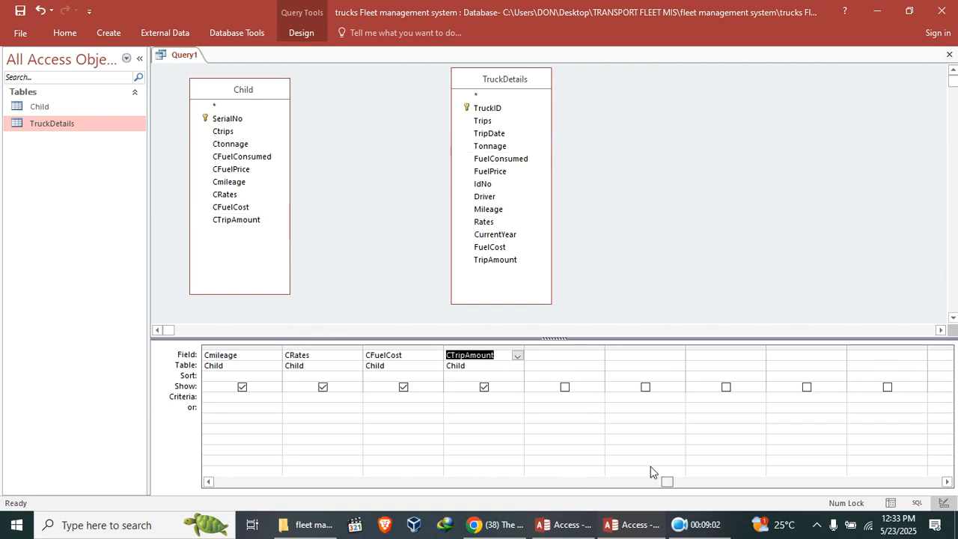
double_click(507, 110)
double_click(504, 121)
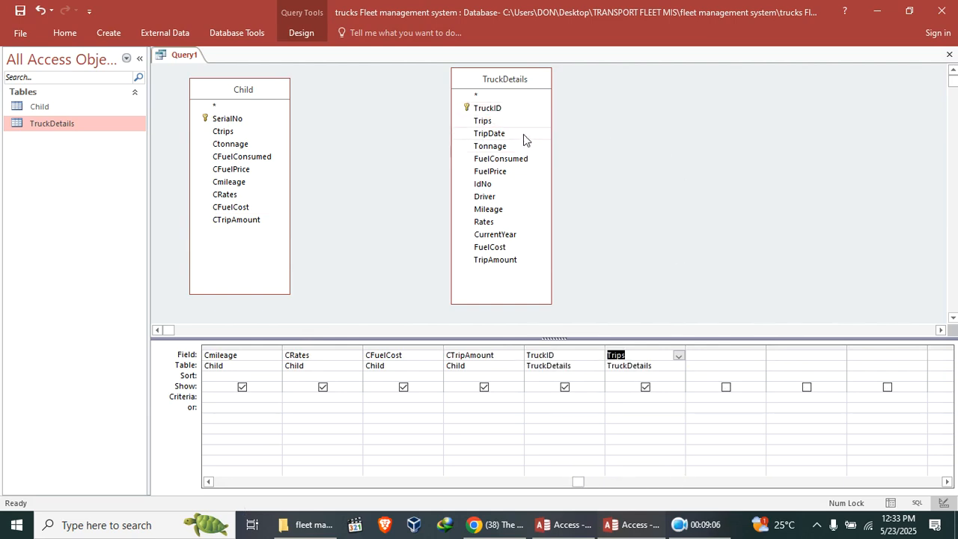
double_click(523, 134)
double_click(521, 147)
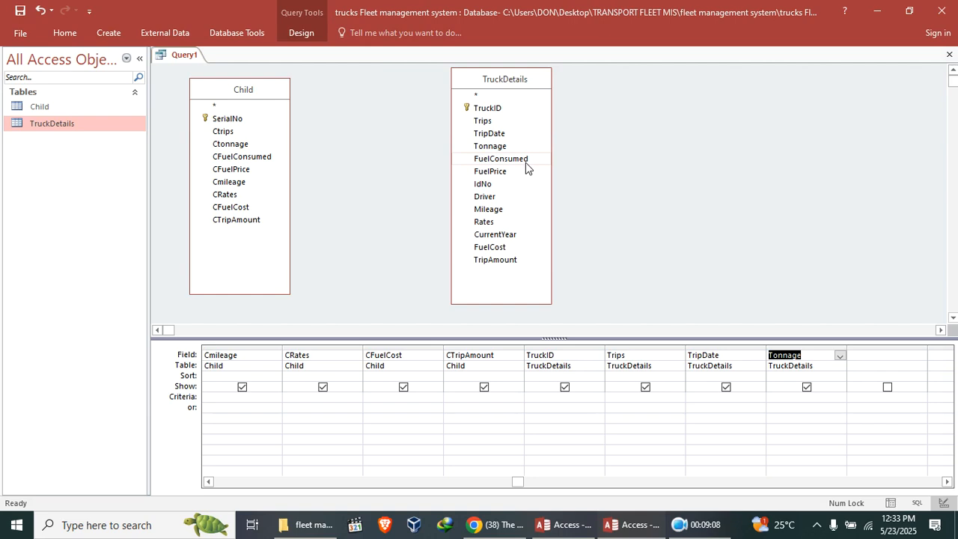
double_click(526, 162)
double_click(524, 170)
double_click(519, 187)
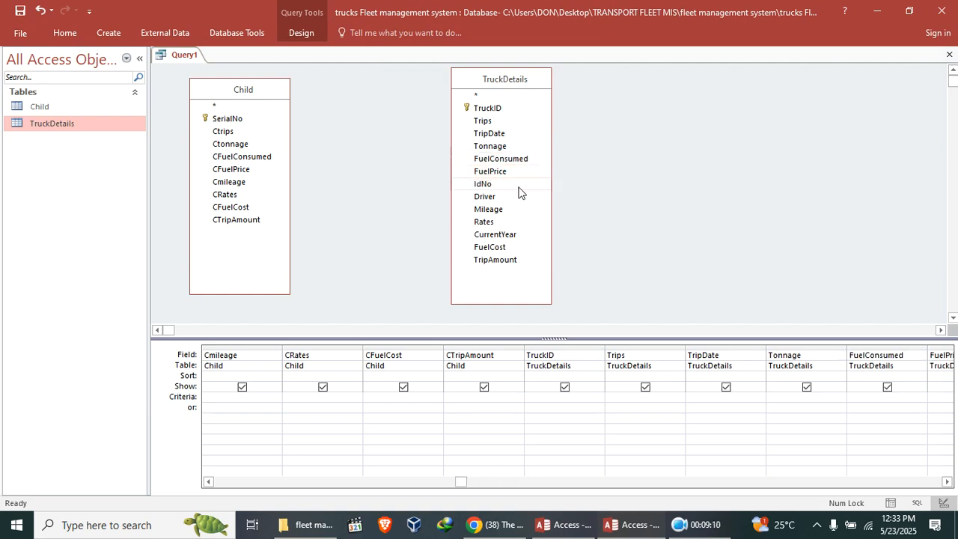
double_click(522, 198)
left_click(514, 210)
left_click(513, 210)
double_click(516, 223)
double_click(513, 236)
double_click(514, 249)
double_click(523, 262)
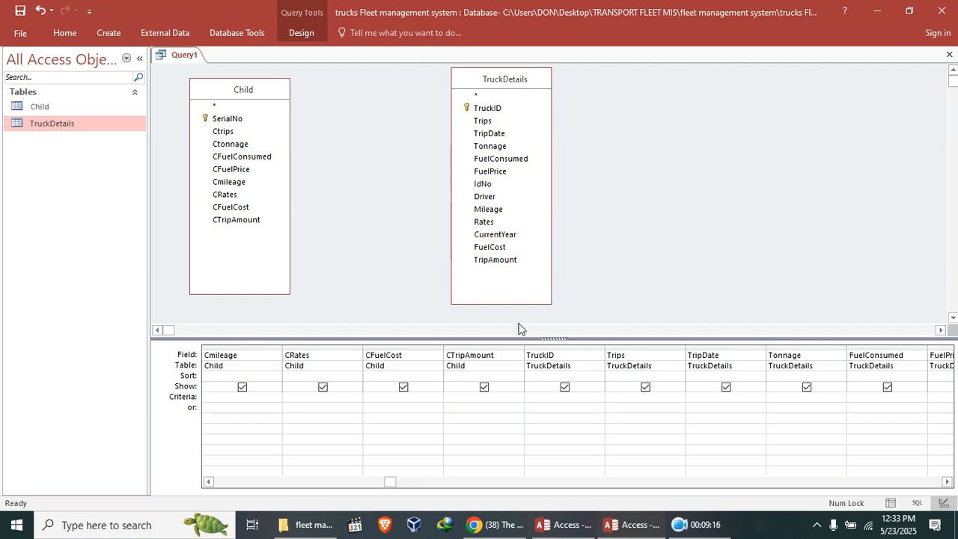
Save the query as MASTER.
left_click_drag(392, 483, 115, 43)
left_click(20, 10)
type("MASTER")
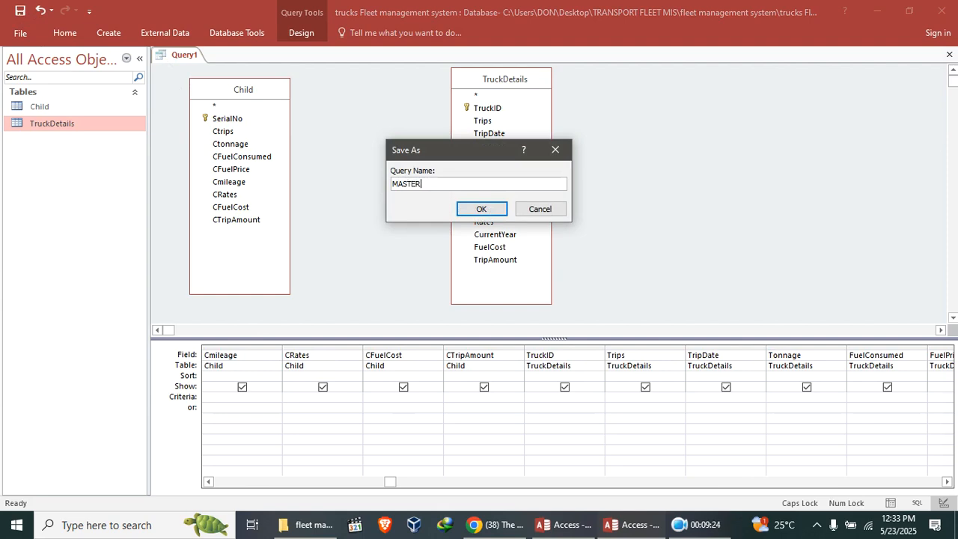
key("Return")
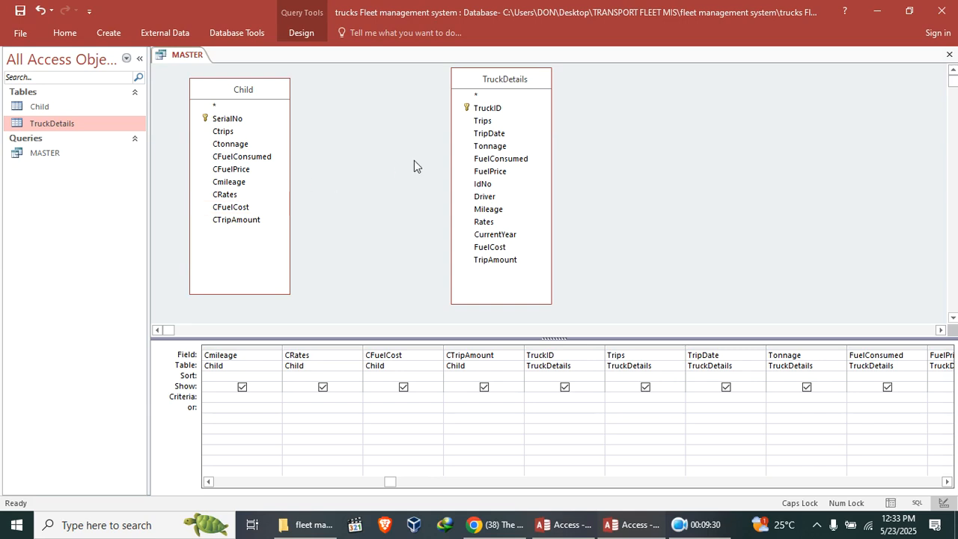
Rearrange the table lists and join TruckDetails' Trips field to Child's Ctrips field.
left_click_drag(249, 94, 697, 105)
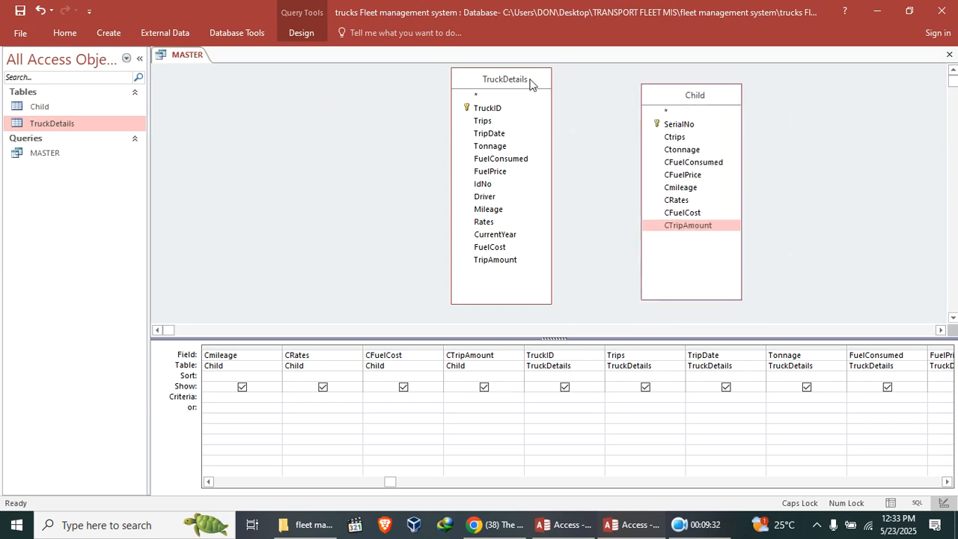
left_click_drag(537, 78, 393, 79)
left_click_drag(674, 96, 632, 98)
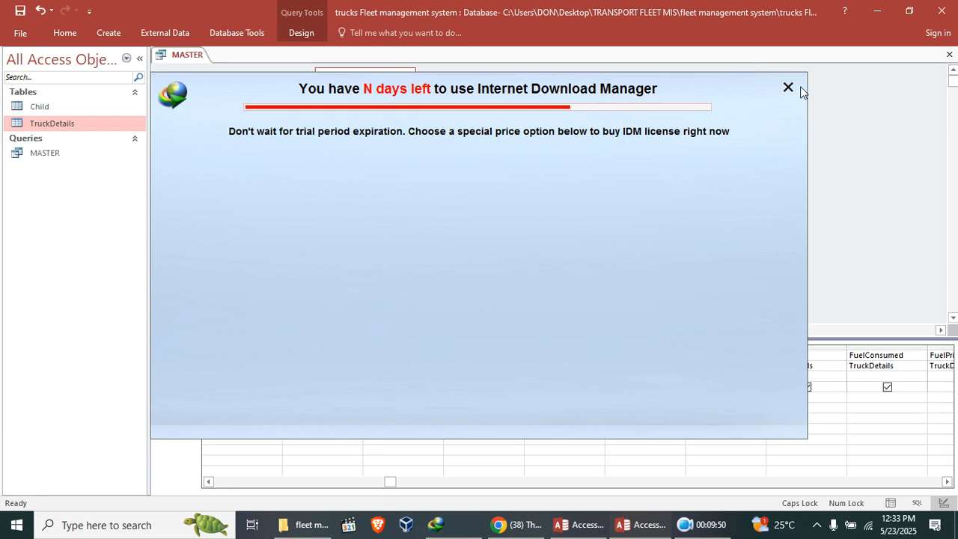
left_click(789, 88)
left_click_drag(349, 121, 635, 142)
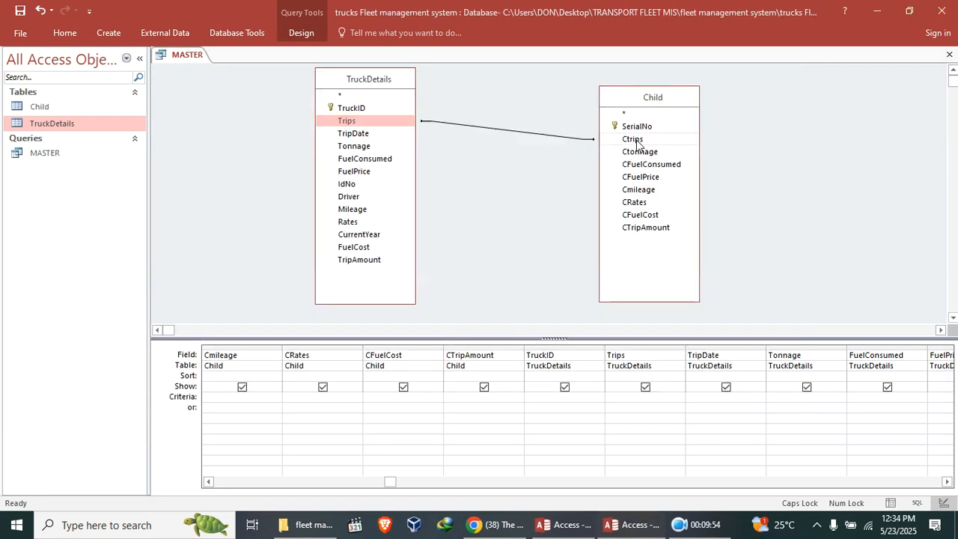
Set the join to include all TruckDetails records and only matching Child records.
left_click(515, 134)
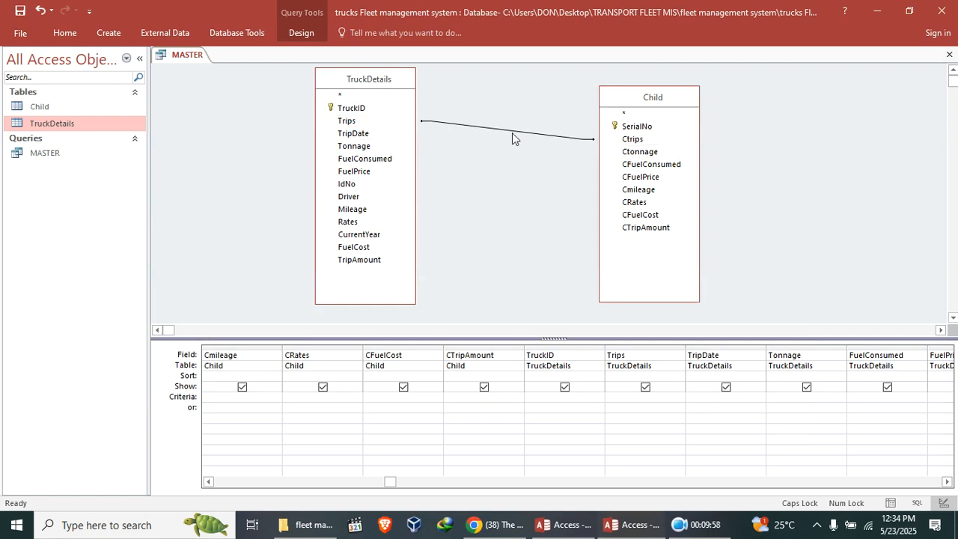
double_click(514, 132)
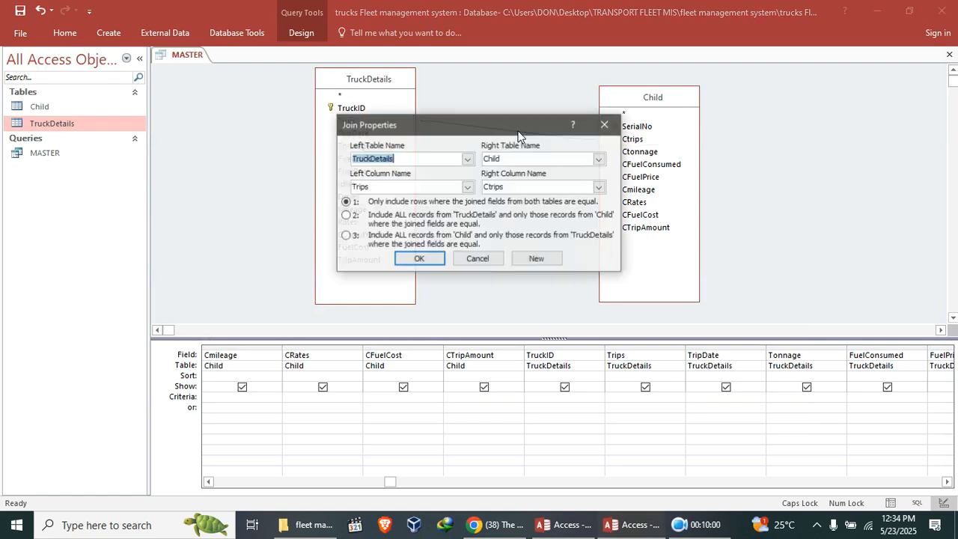
left_click(368, 218)
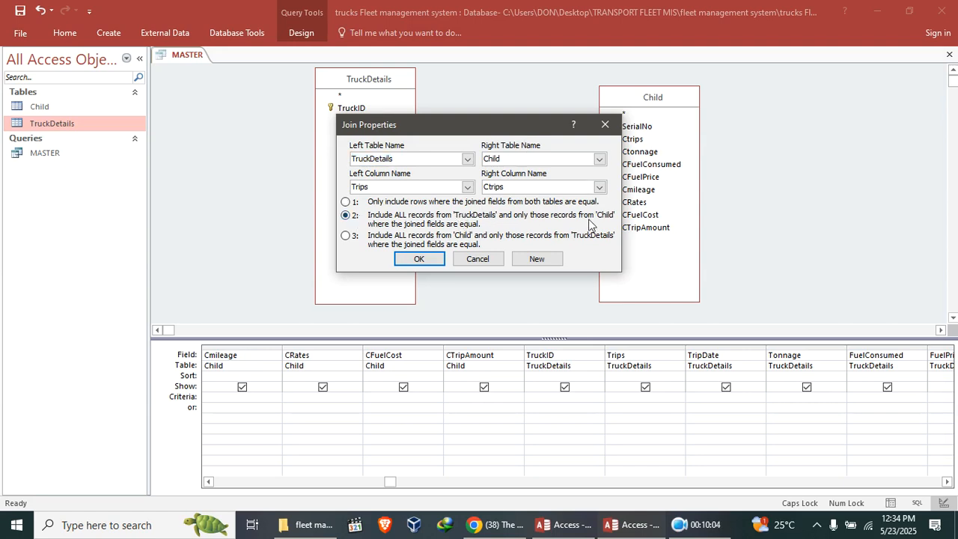
left_click(441, 259)
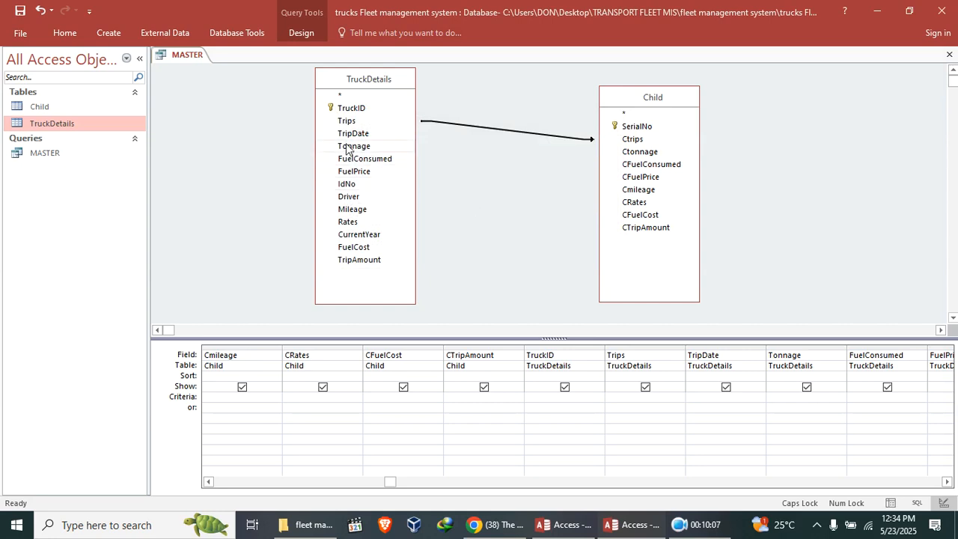
Try to join TruckDetails' TripDate field to the Child table, then close the MASTER query.
left_click_drag(350, 137, 646, 133)
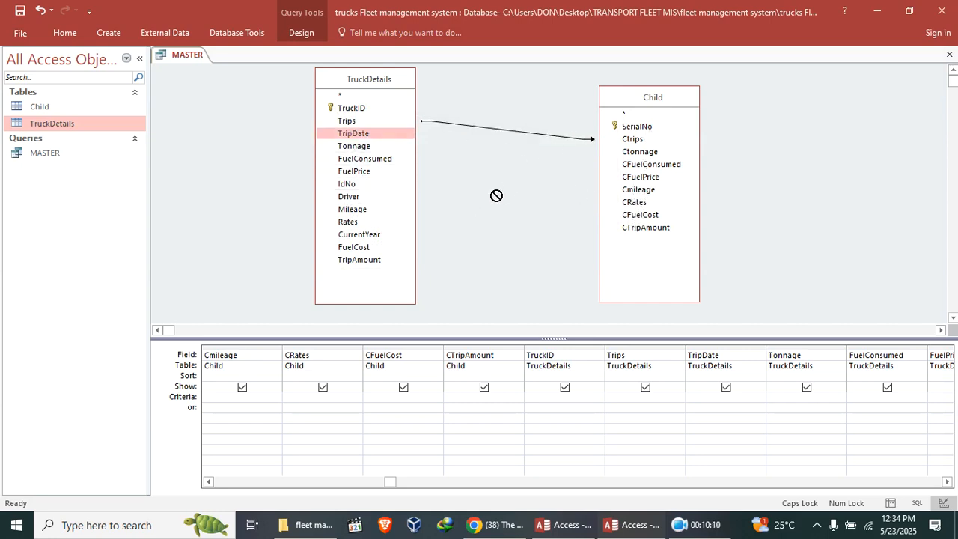
right_click(185, 55)
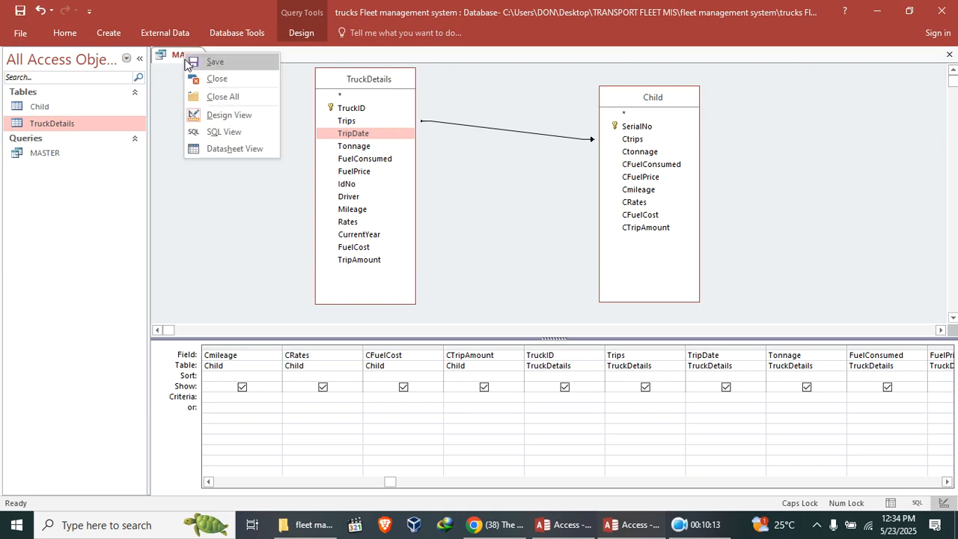
left_click(228, 75)
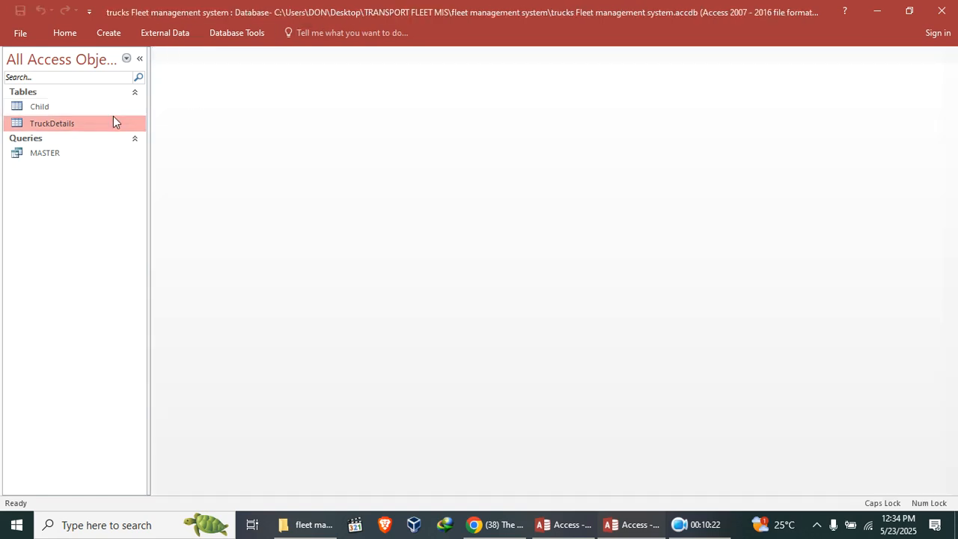
Add a CTripDate field of Date/Time type to the Child table in Design view and close the table.
right_click(74, 106)
left_click(128, 129)
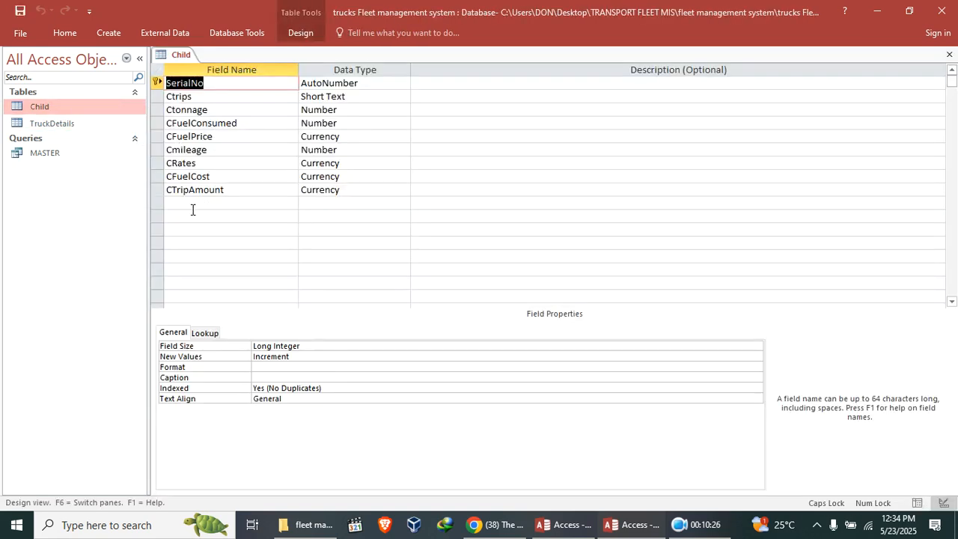
left_click(193, 203)
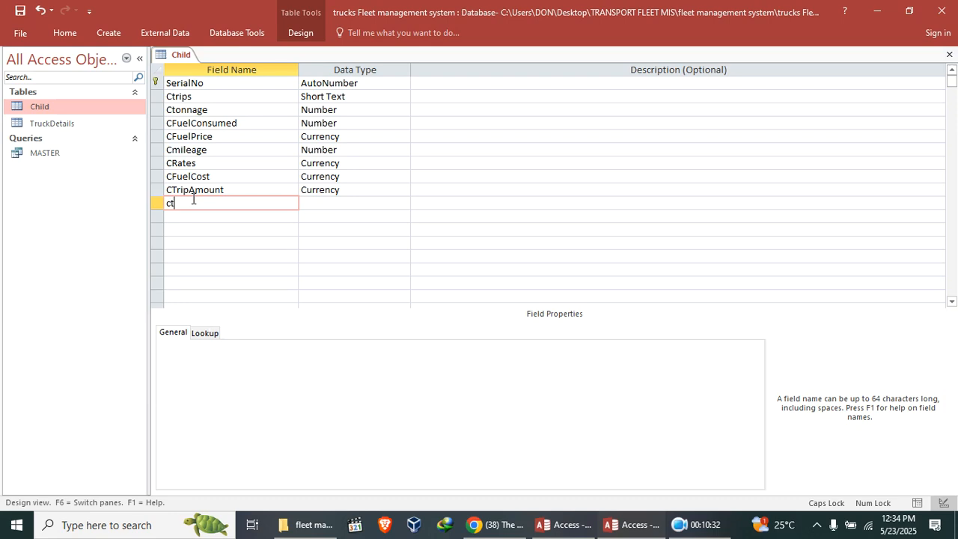
key("Caps_Lock")
left_click(313, 204)
type("d")
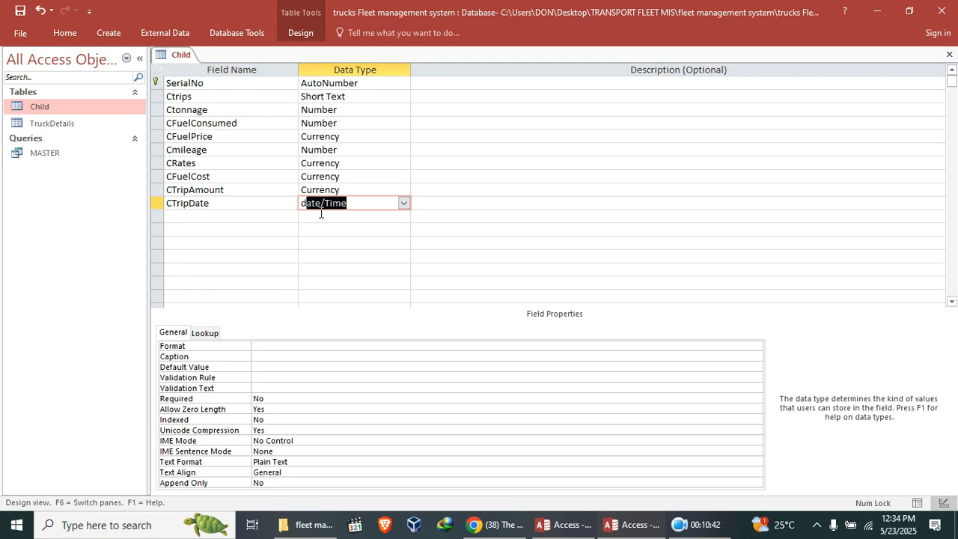
key("Right")
left_click(949, 54)
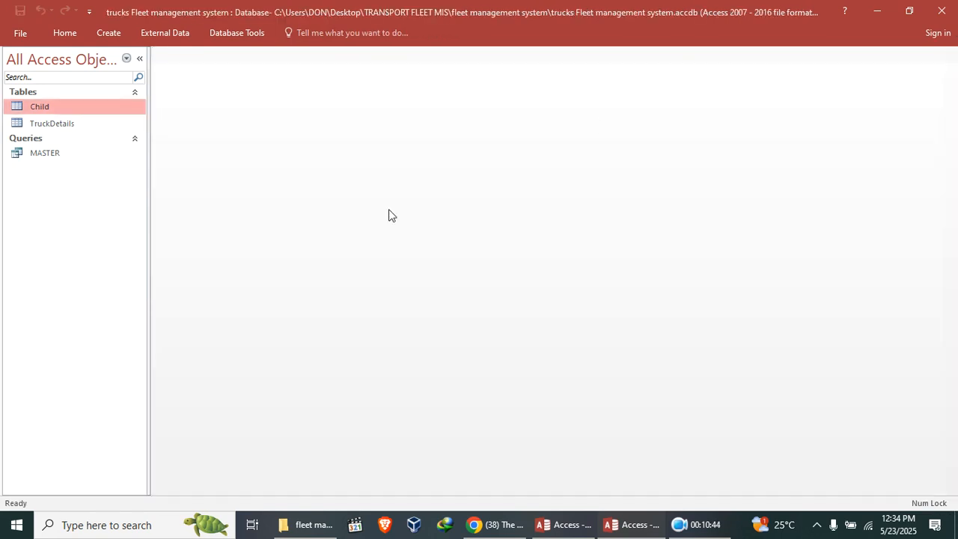
Reopen MASTER in Design view and join TripDate to CTripDate, including all TruckDetails records and only matching Child records.
left_click(62, 157)
right_click(62, 161)
left_click(113, 187)
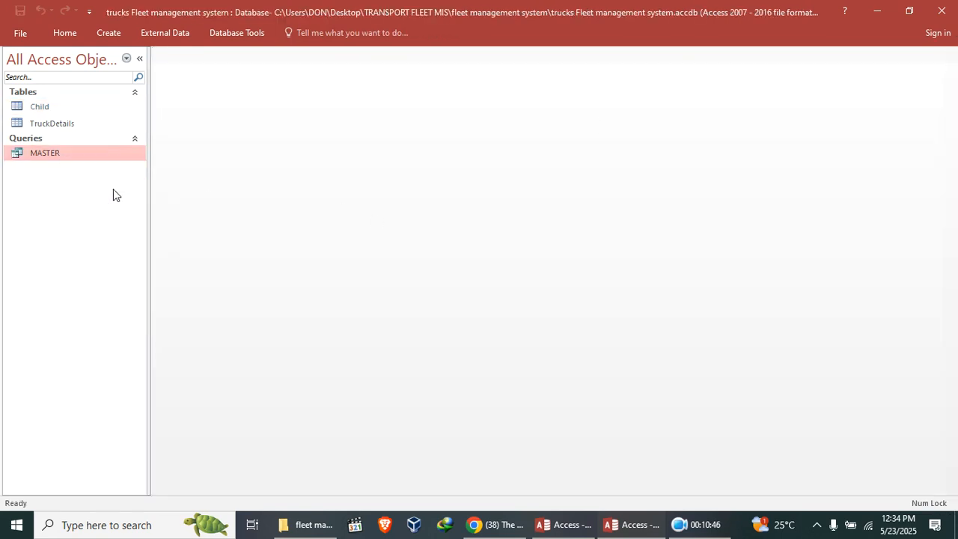
left_click_drag(346, 133, 636, 245)
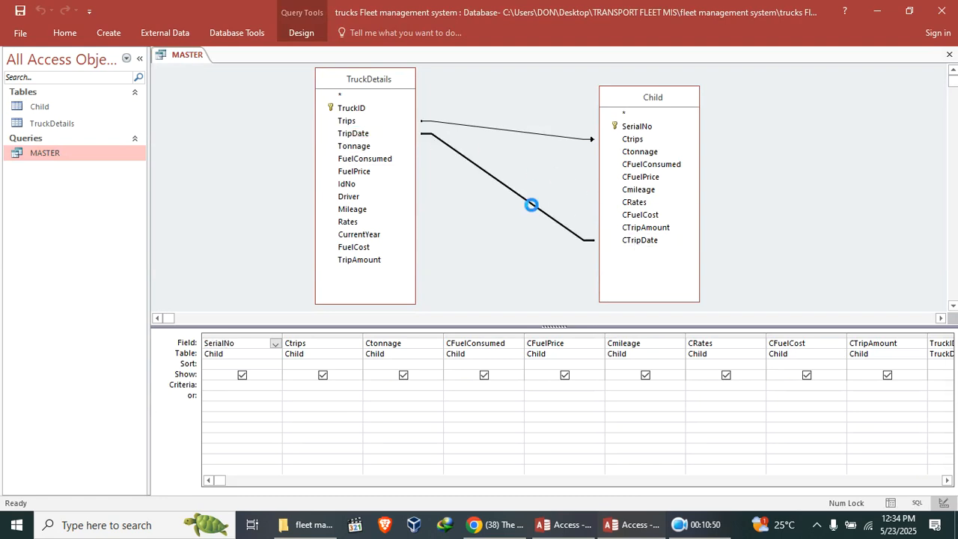
double_click(534, 207)
left_click(364, 220)
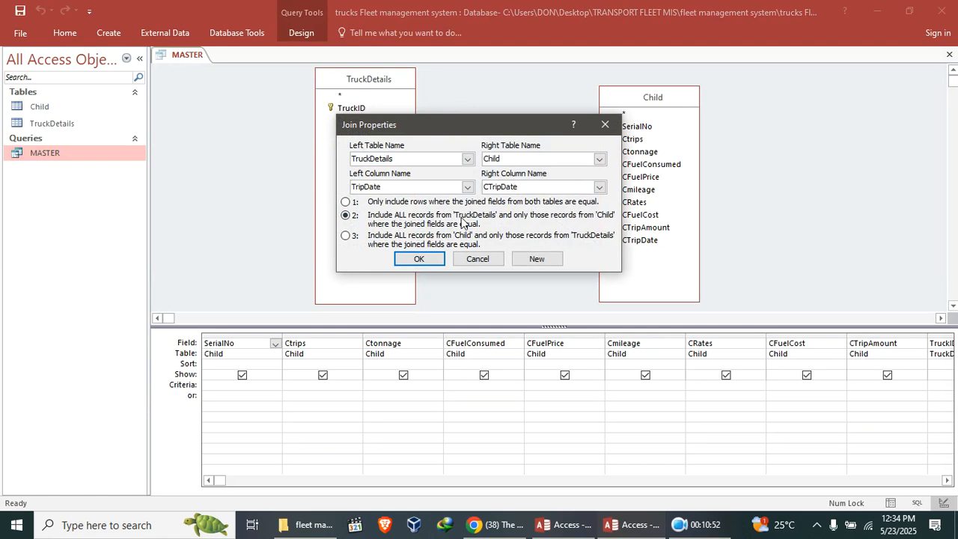
left_click(419, 258)
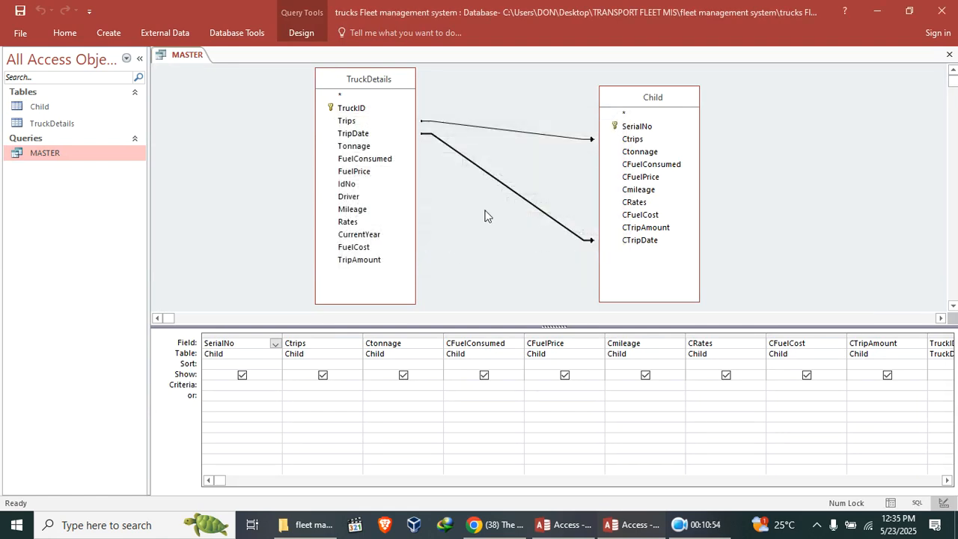
Join Tonnage to Ctonnage, including all TruckDetails records and only matching Child records.
left_click_drag(353, 125, 624, 144)
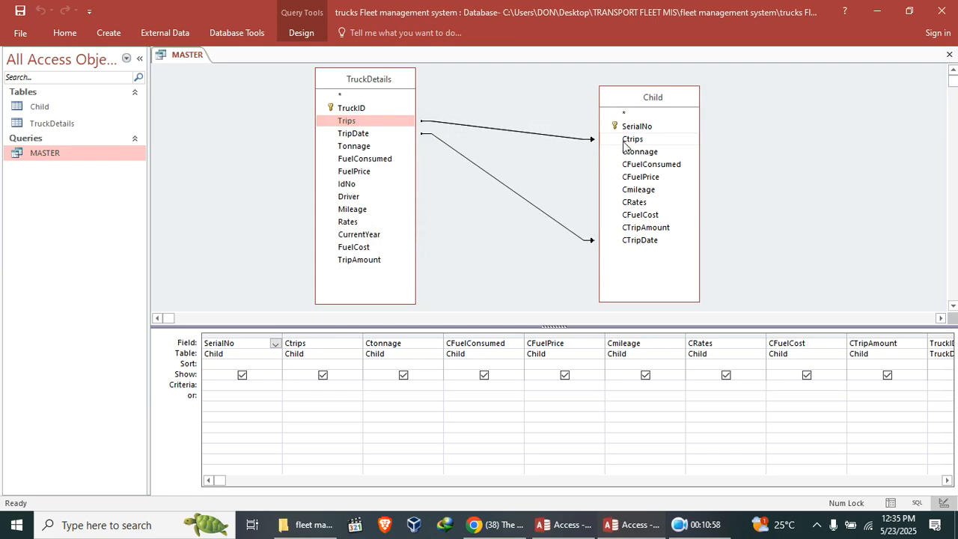
left_click_drag(376, 123, 586, 136)
left_click_drag(356, 148, 633, 154)
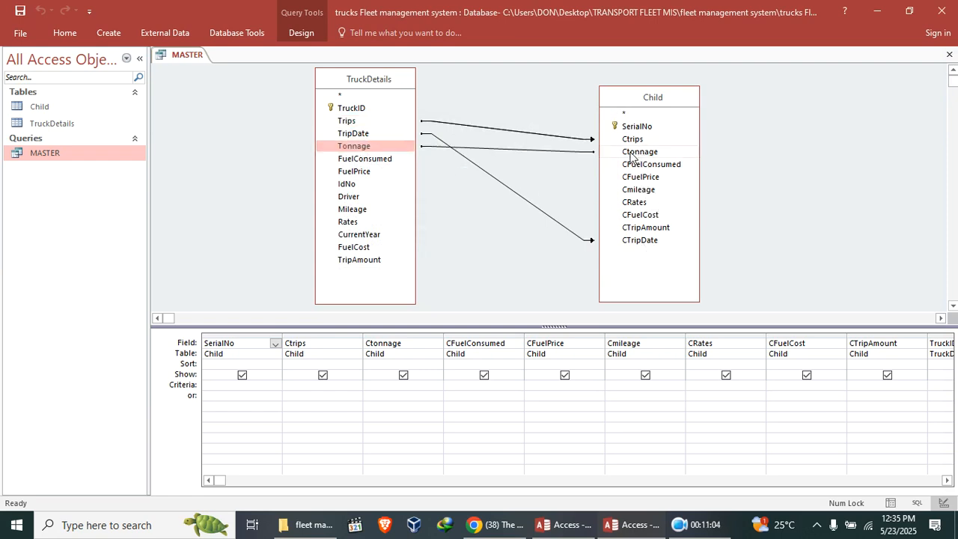
double_click(553, 152)
left_click(364, 225)
left_click(431, 258)
Join FuelConsumed to CFuelConsumed, including all TruckDetails records and only matching Child records.
left_click_drag(360, 163, 652, 166)
left_click(552, 165)
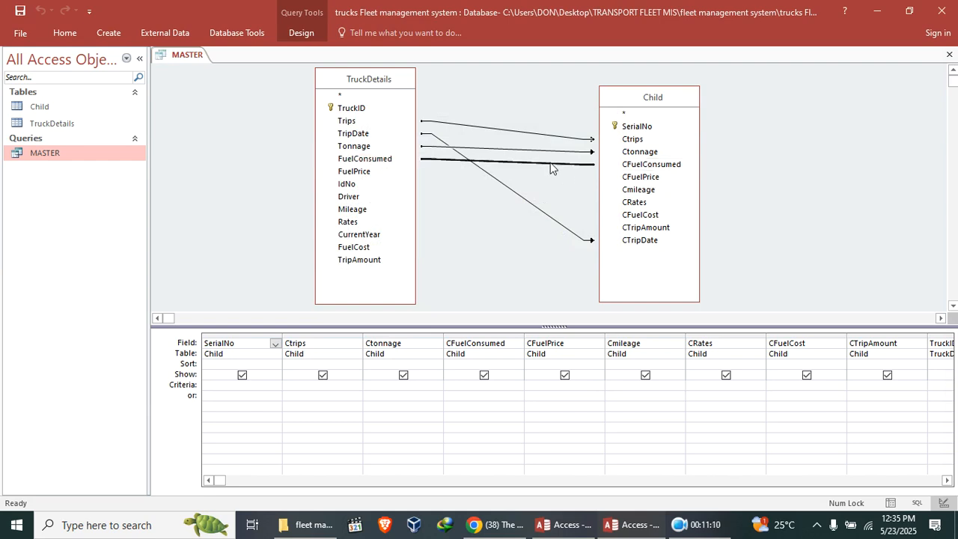
double_click(550, 166)
left_click(359, 219)
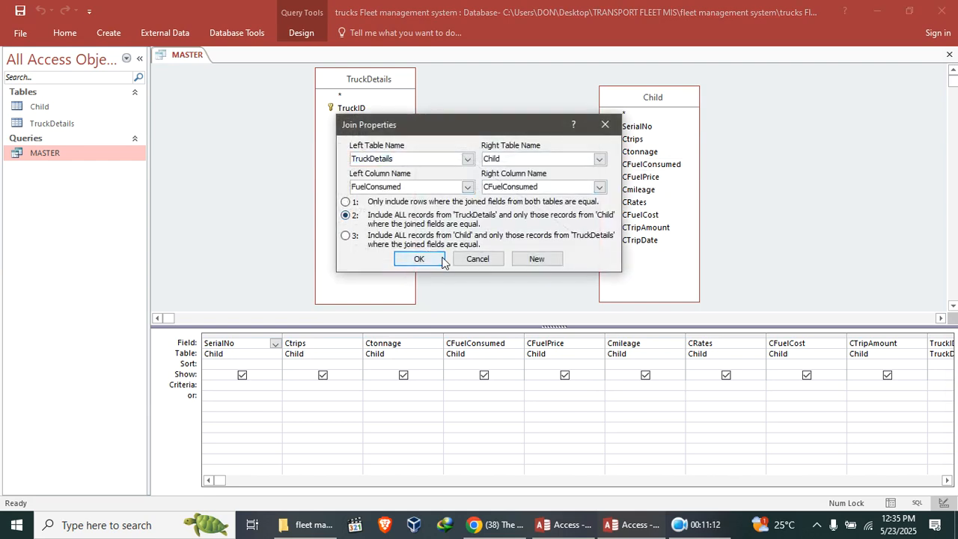
left_click(441, 259)
Join FuelPrice to CFuelPrice, including all TruckDetails records and only matching Child records.
left_click_drag(369, 171, 647, 178)
double_click(539, 177)
left_click(360, 219)
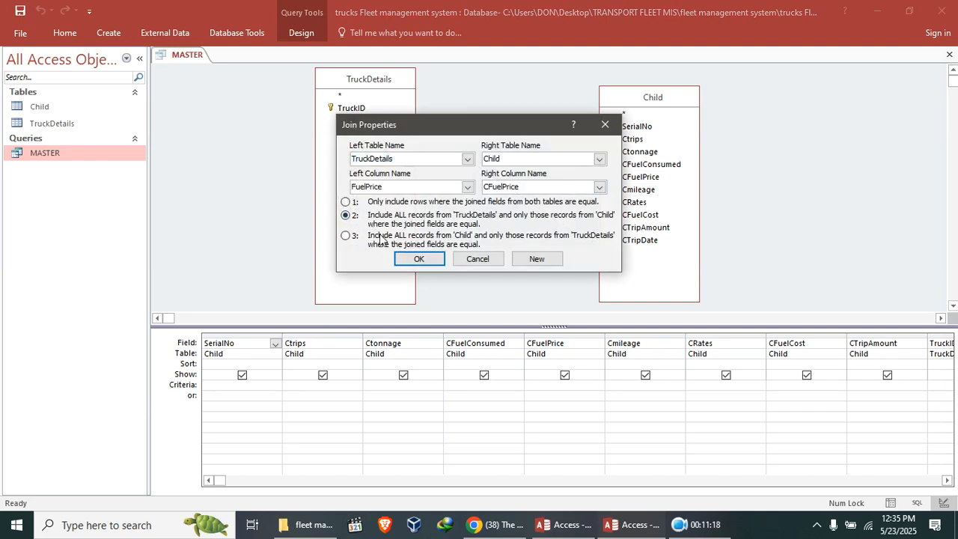
left_click(416, 259)
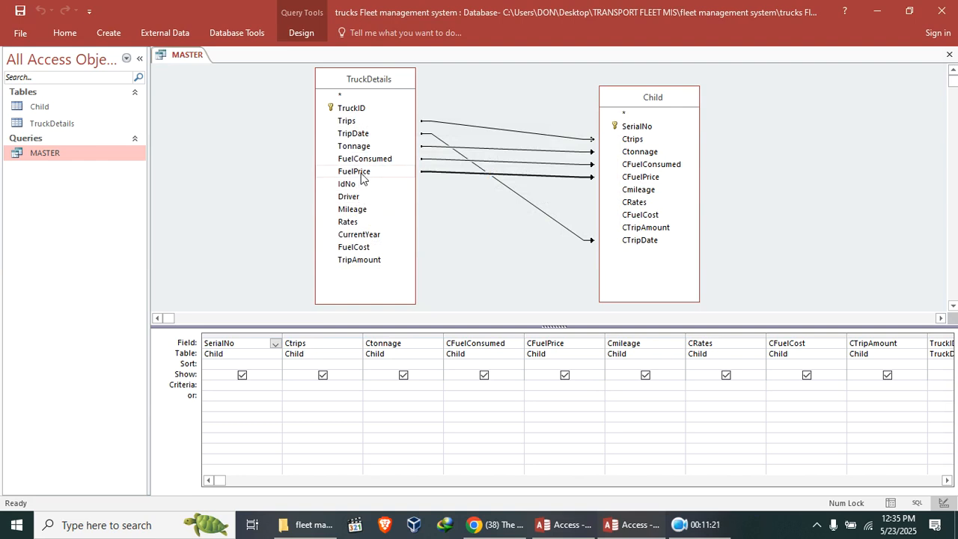
Join Mileage to Cmileage, including all TruckDetails records and only matching Child records.
left_click_drag(364, 210, 638, 190)
double_click(573, 189)
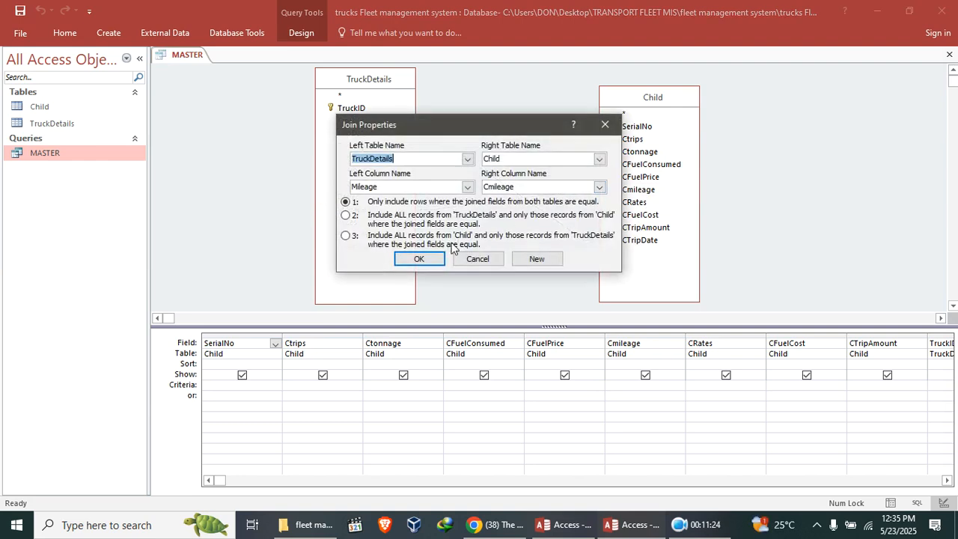
left_click(355, 217)
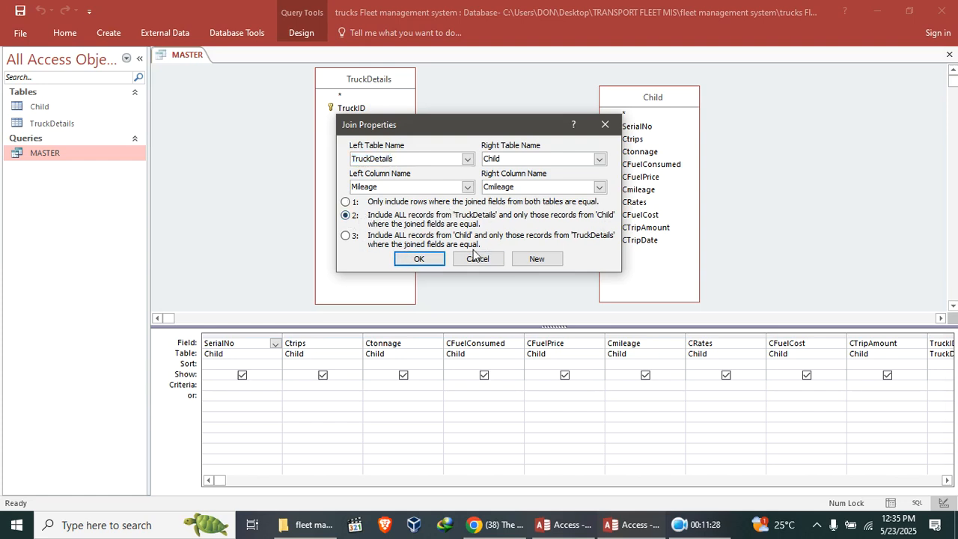
left_click(418, 258)
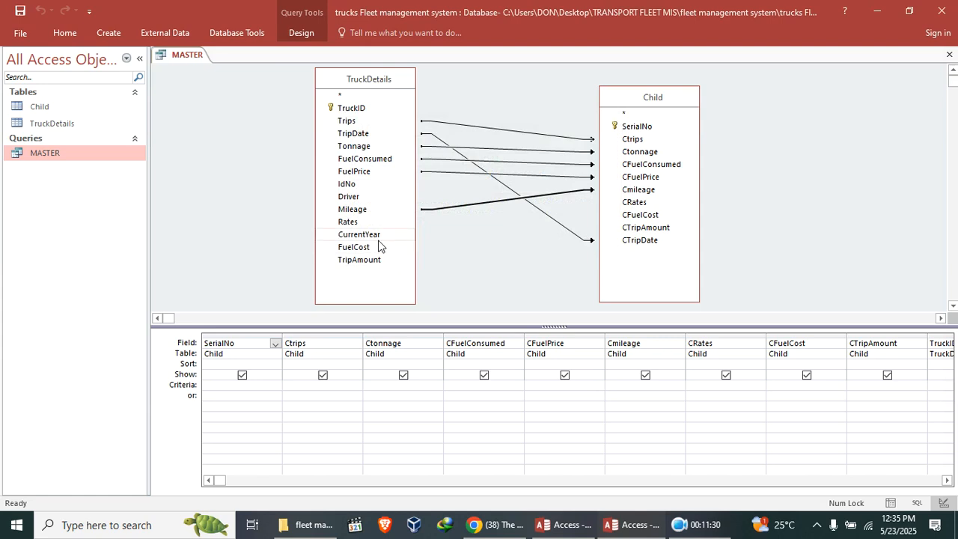
Join Rates to CRates, including all TruckDetails records and only matching Child records.
left_click_drag(360, 226, 620, 220)
double_click(471, 215)
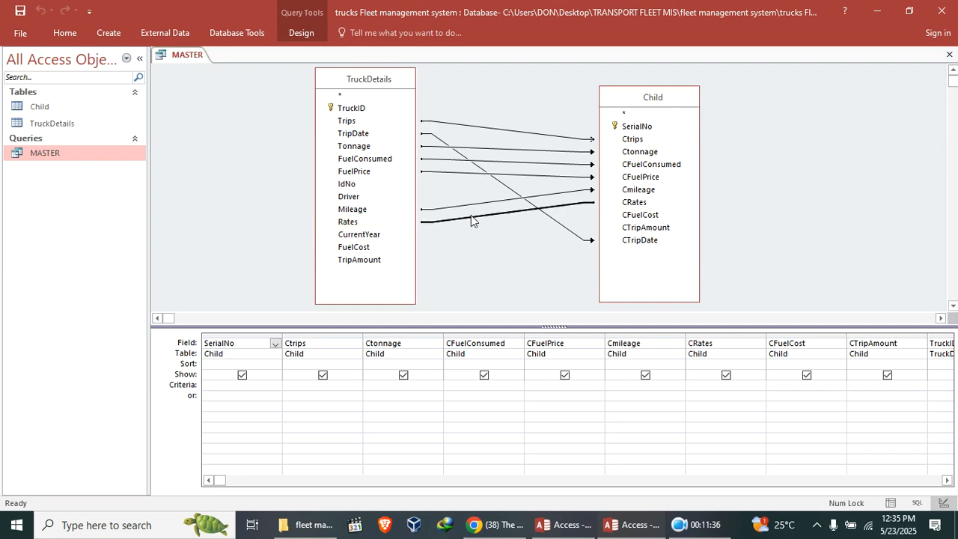
left_click(346, 215)
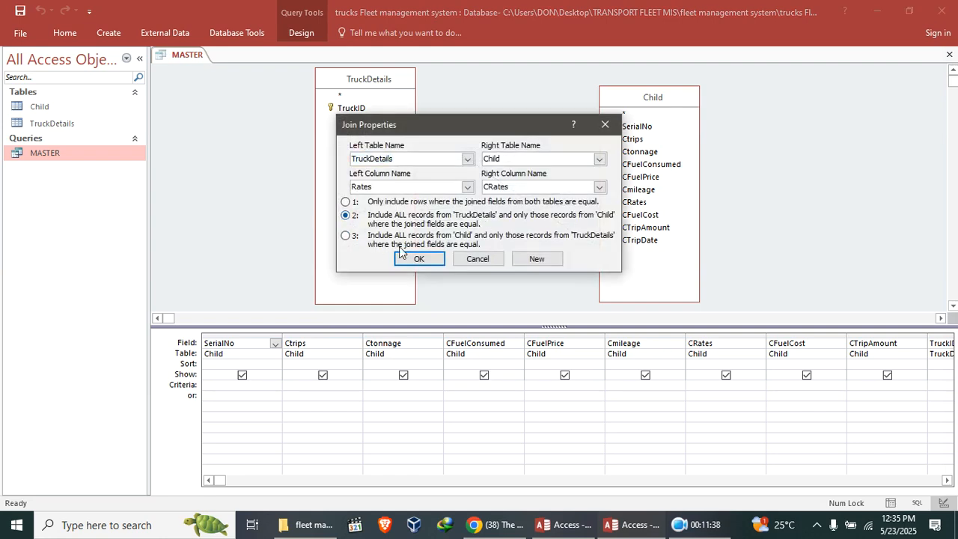
left_click(425, 259)
Join FuelCost to CFuelCost, including all TruckDetails records and only matching Child records.
left_click_drag(364, 248, 642, 215)
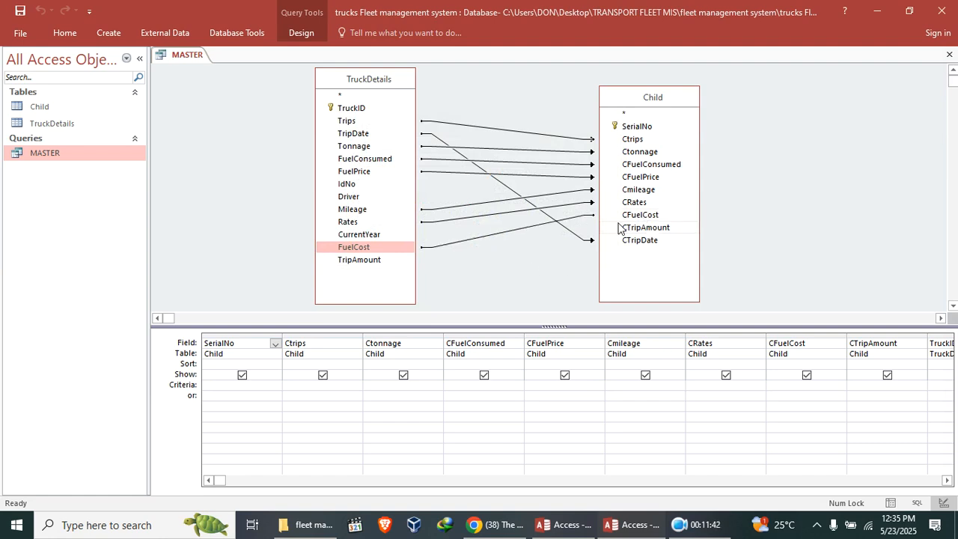
left_click(519, 228)
double_click(512, 231)
left_click(353, 218)
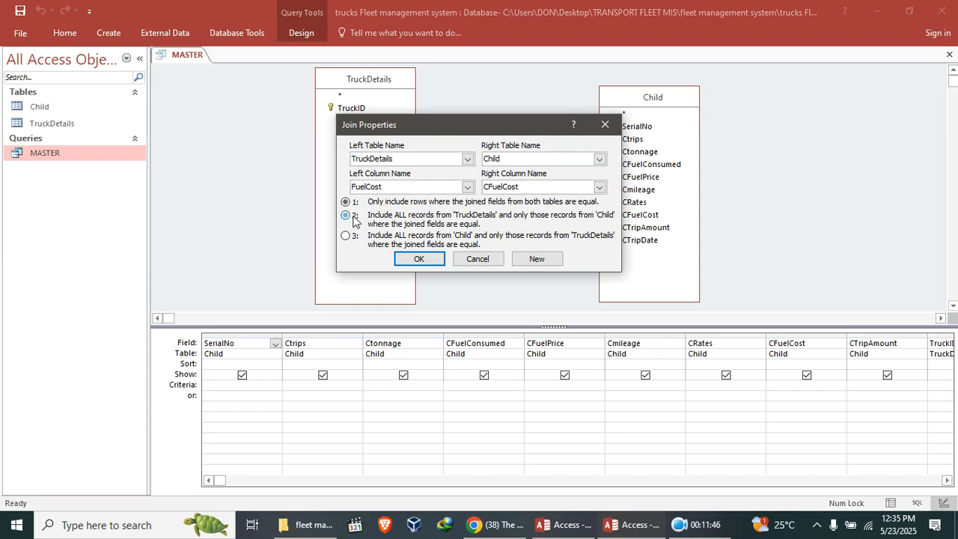
left_click(425, 262)
Join TripAmount to CTripAmount, including all TruckDetails records and only matching Child records.
left_click_drag(375, 260, 666, 229)
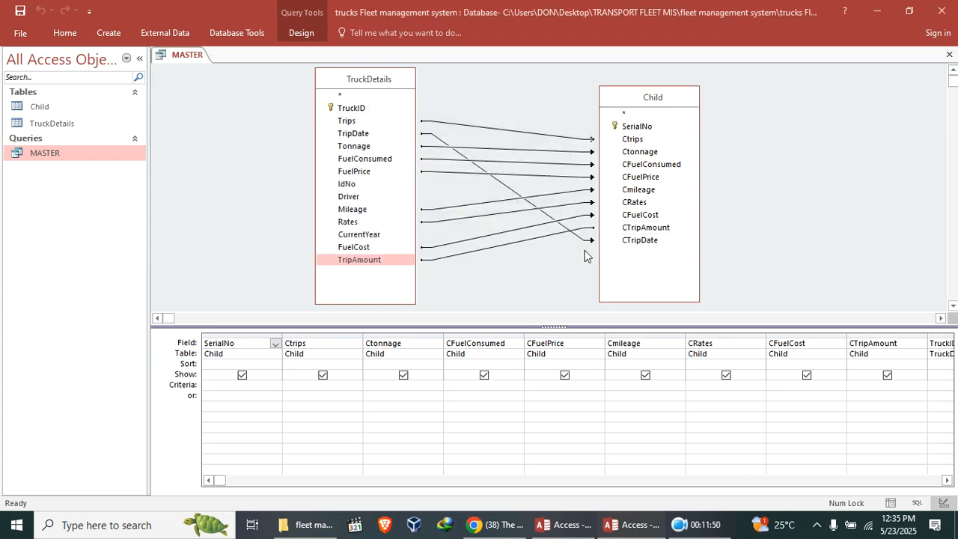
left_click(516, 243)
double_click(506, 248)
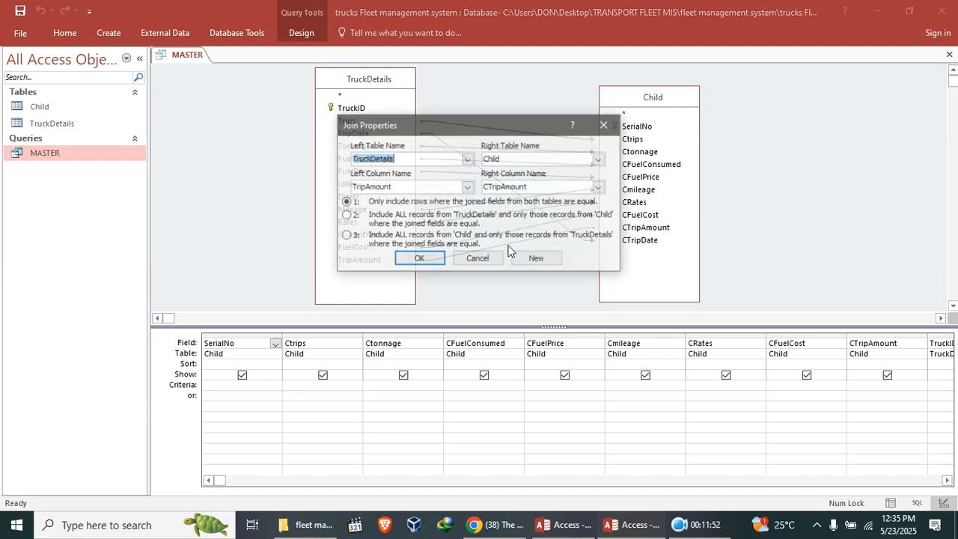
left_click(352, 217)
left_click(417, 258)
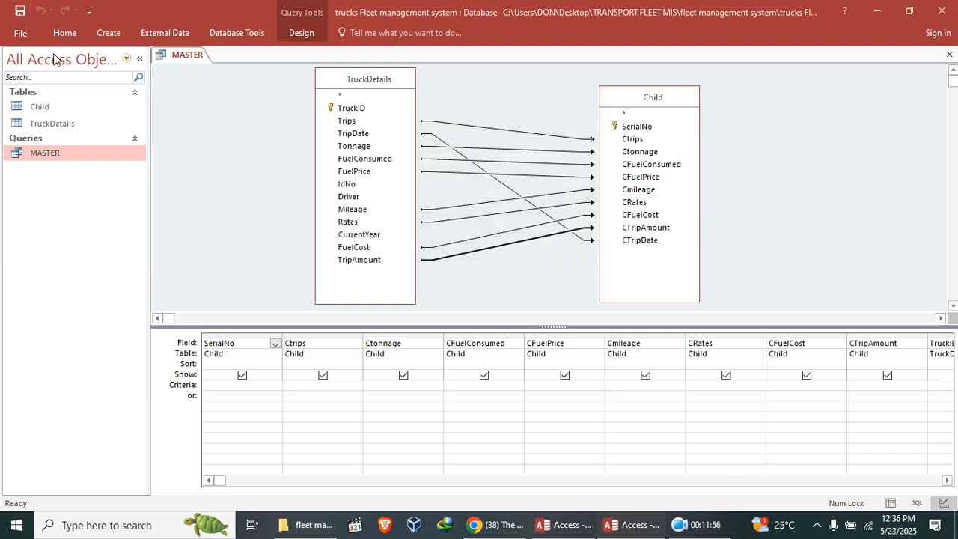
Try to run the MASTER query and dismiss the resulting message.
double_click(49, 156)
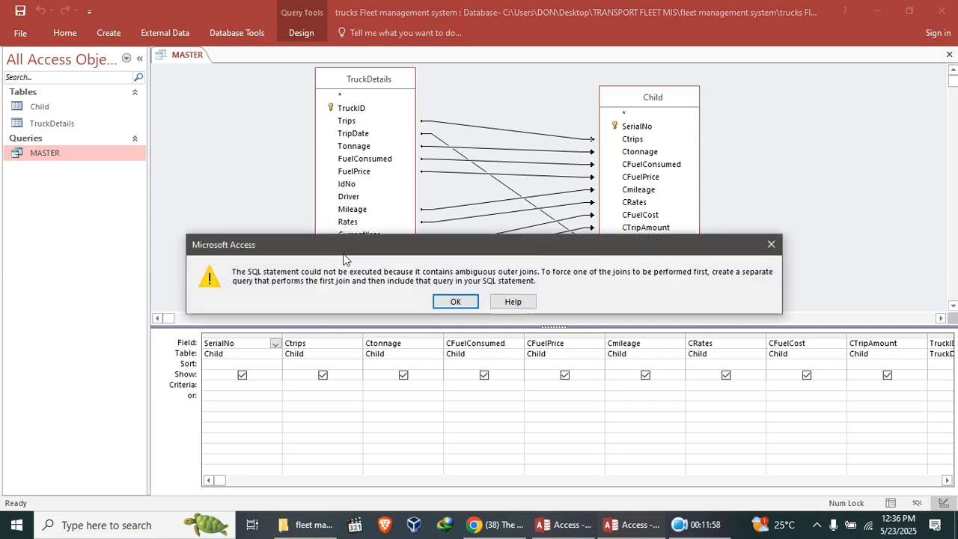
left_click(456, 301)
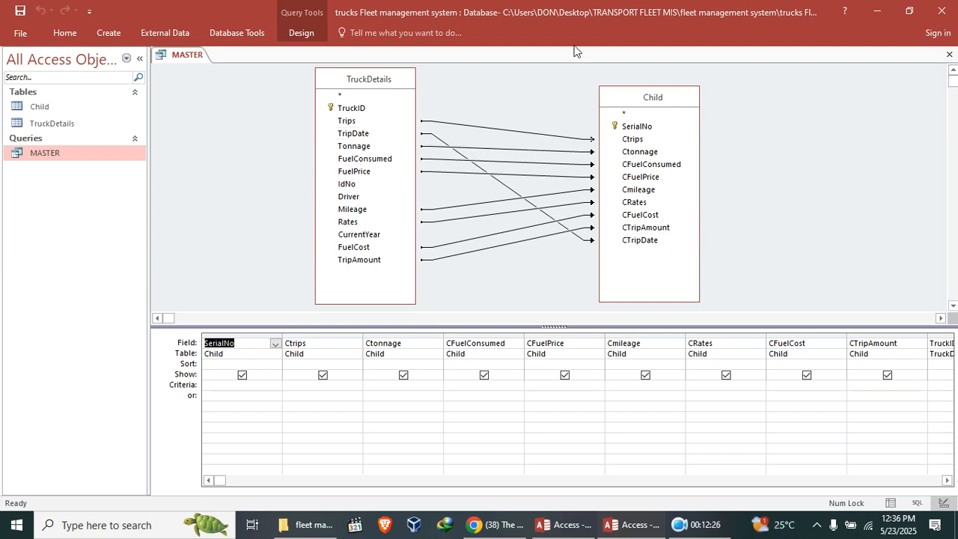
left_click(679, 524)
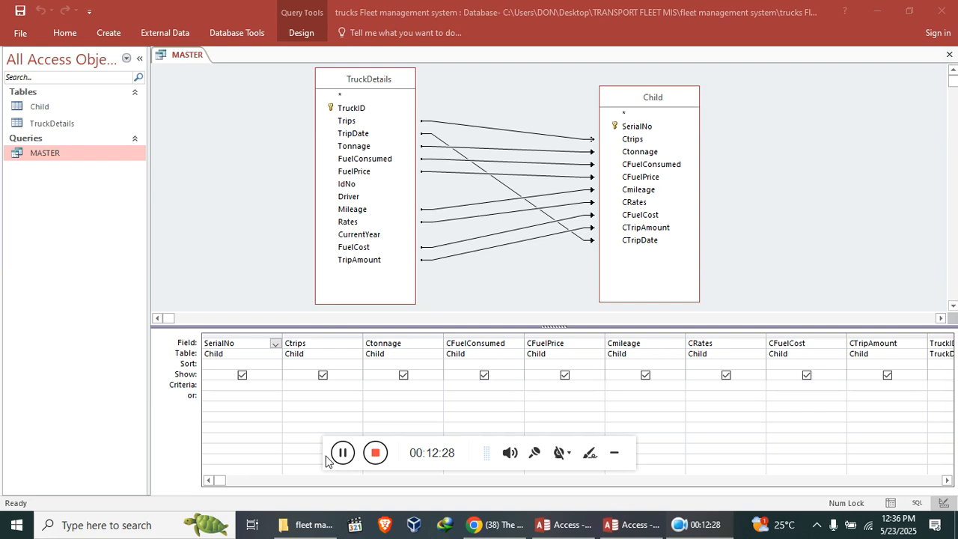
left_click(343, 453)
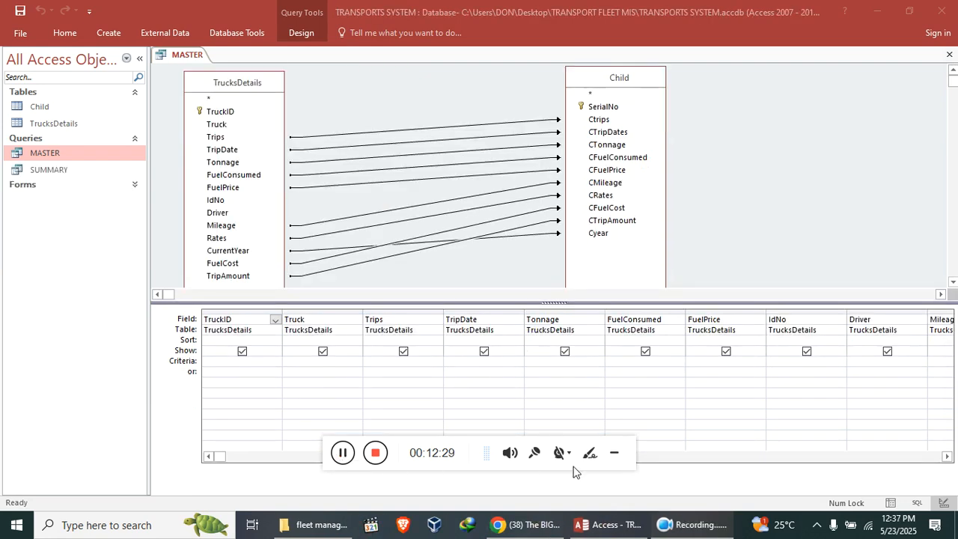
left_click(616, 454)
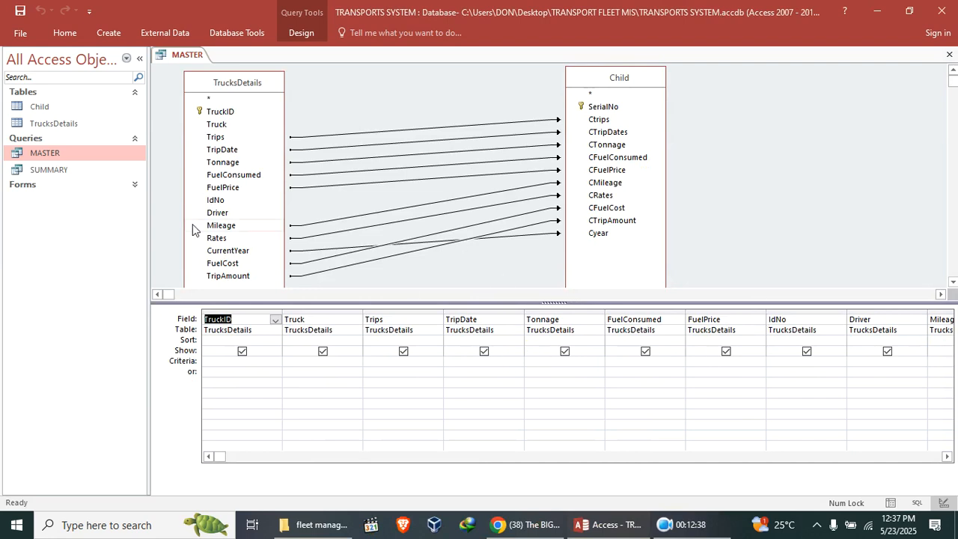
Open the TrucksDetails table in Datasheet view, review its Trips, Mileage and Rates columns, then close it.
double_click(62, 126)
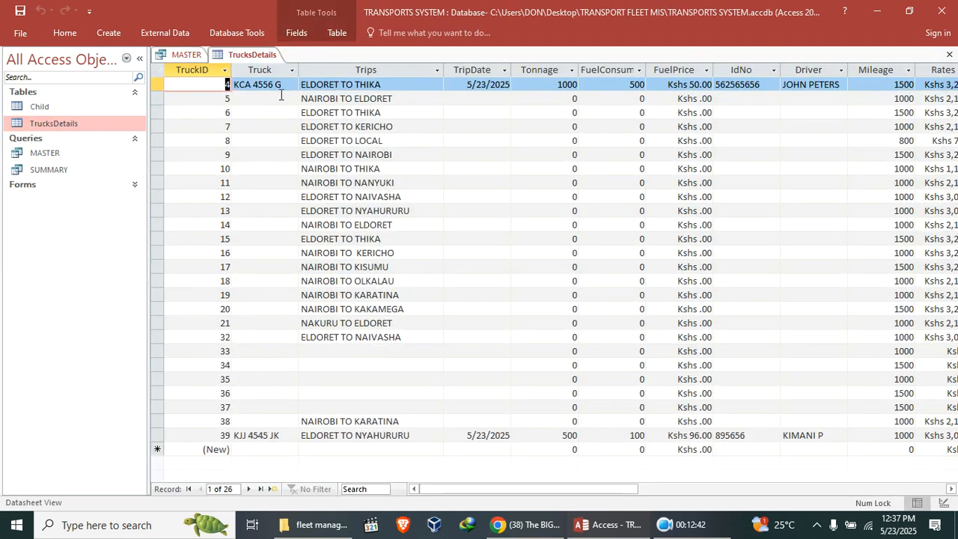
left_click(344, 71)
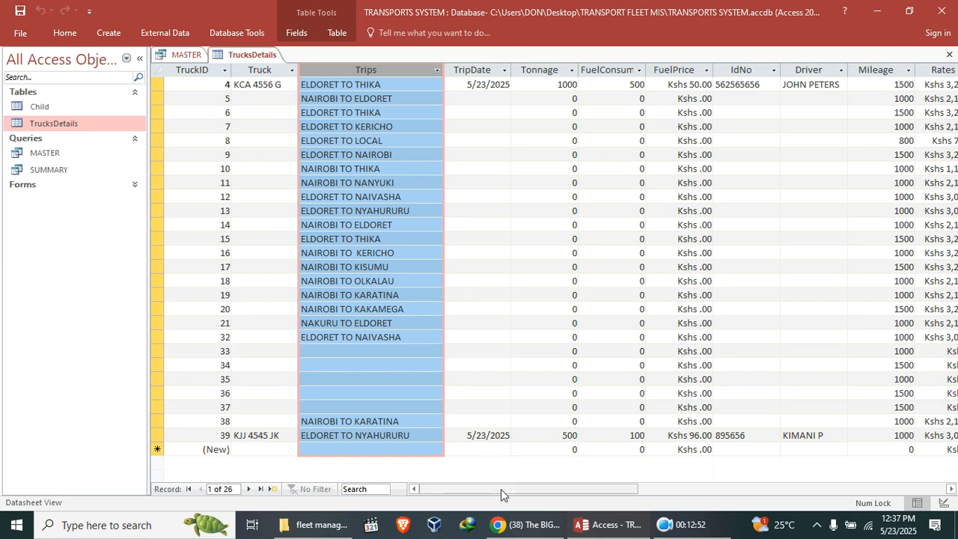
left_click_drag(501, 491, 566, 495)
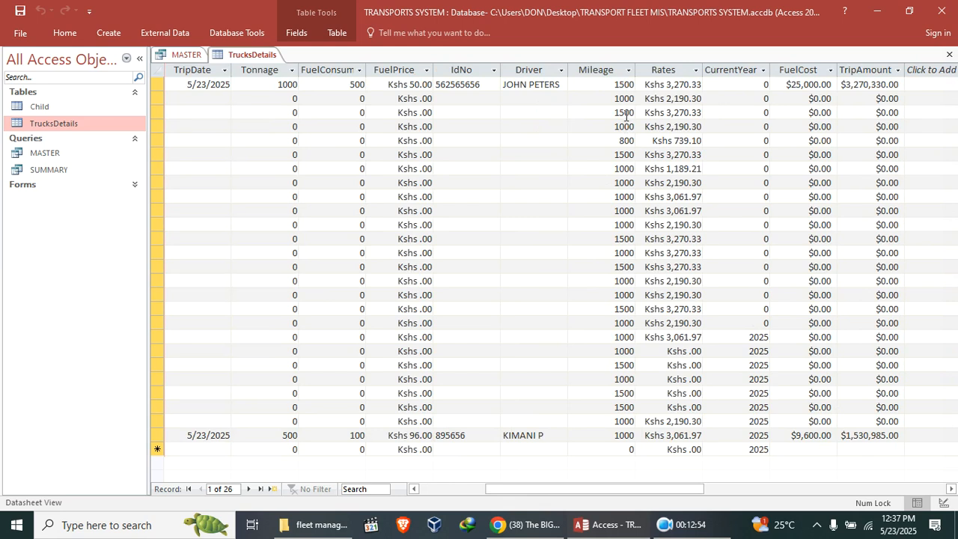
left_click(609, 71)
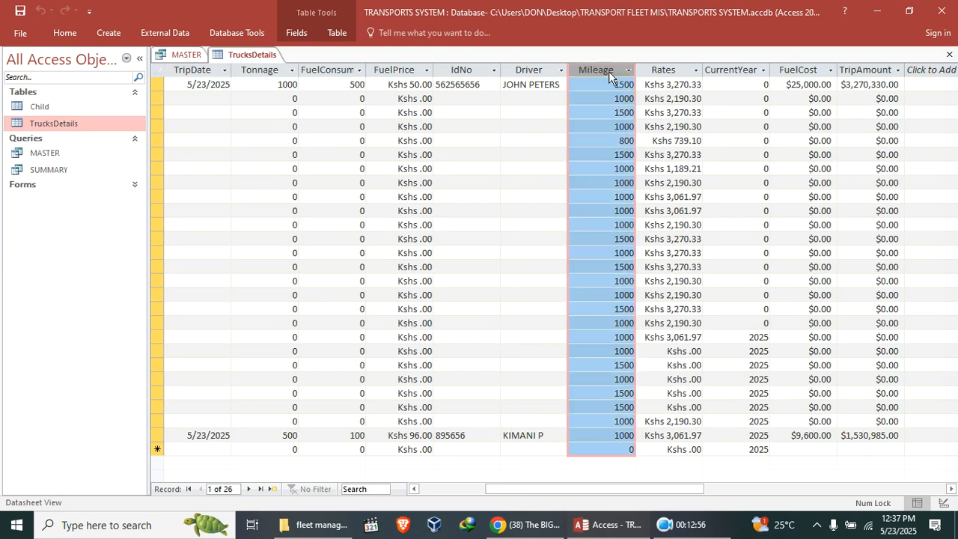
left_click(668, 68)
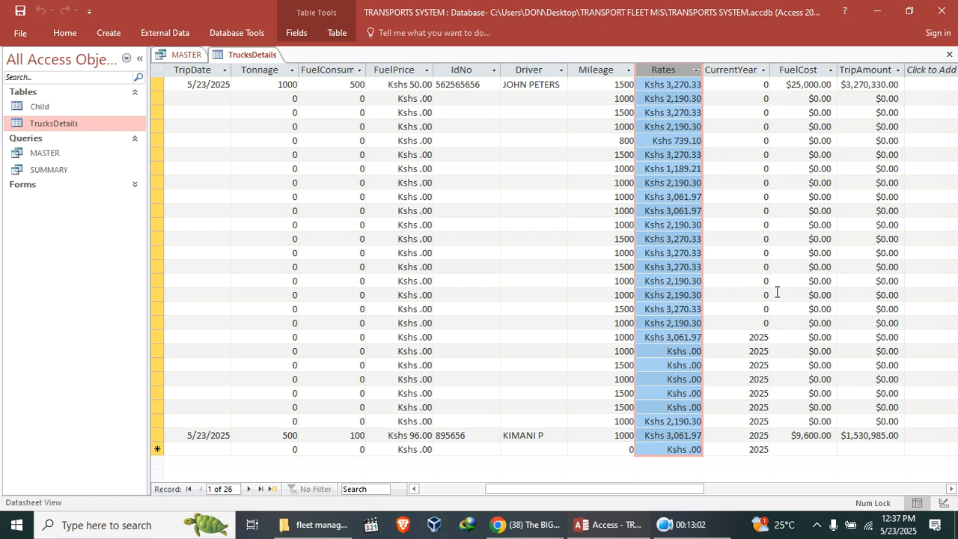
left_click(950, 54)
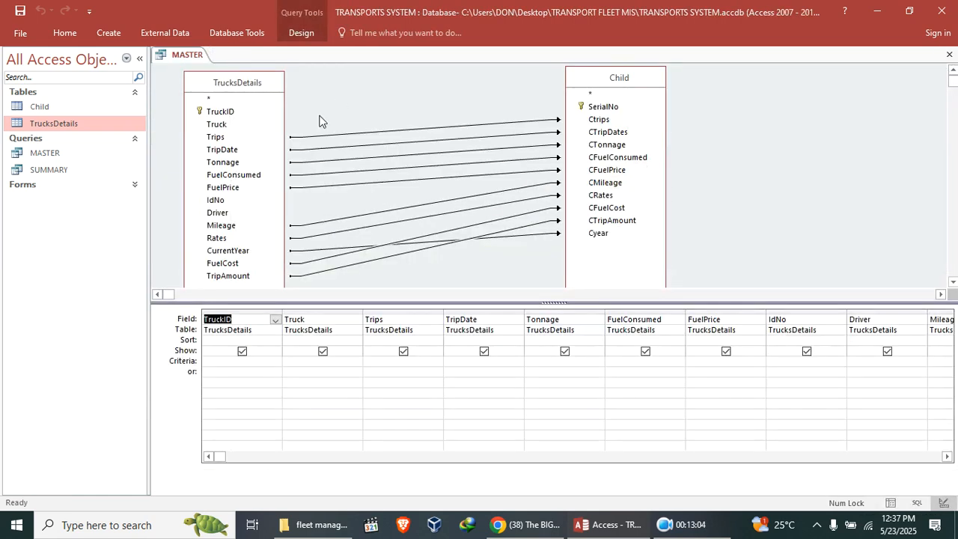